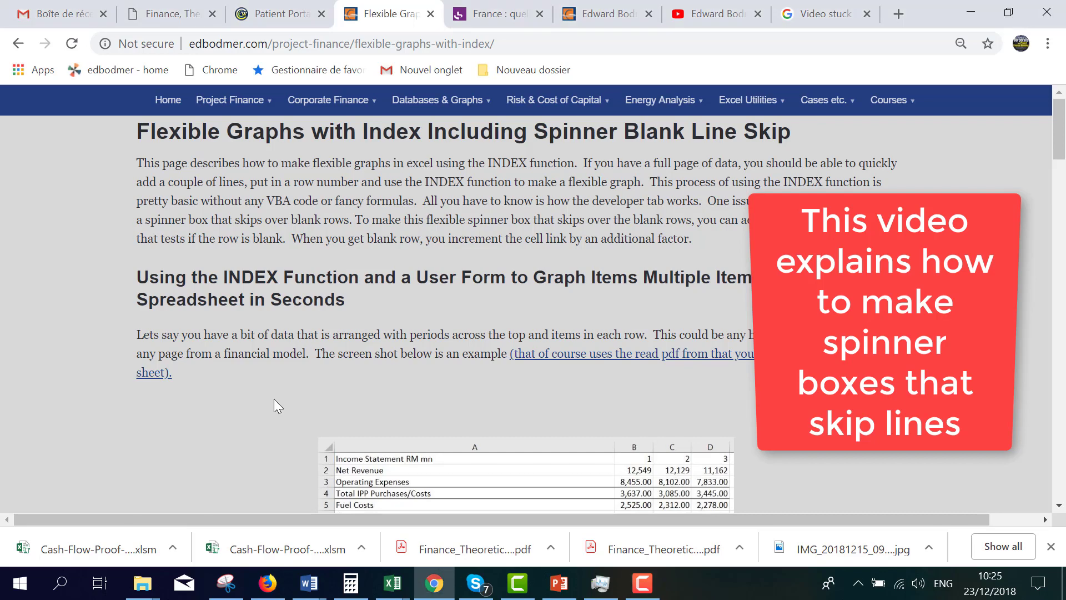
- Read through the flexible graphs web page down to the section on making a spinner box that skips blank rows
scroll(274, 399, "down", 3)
scroll(274, 400, "down", 5)
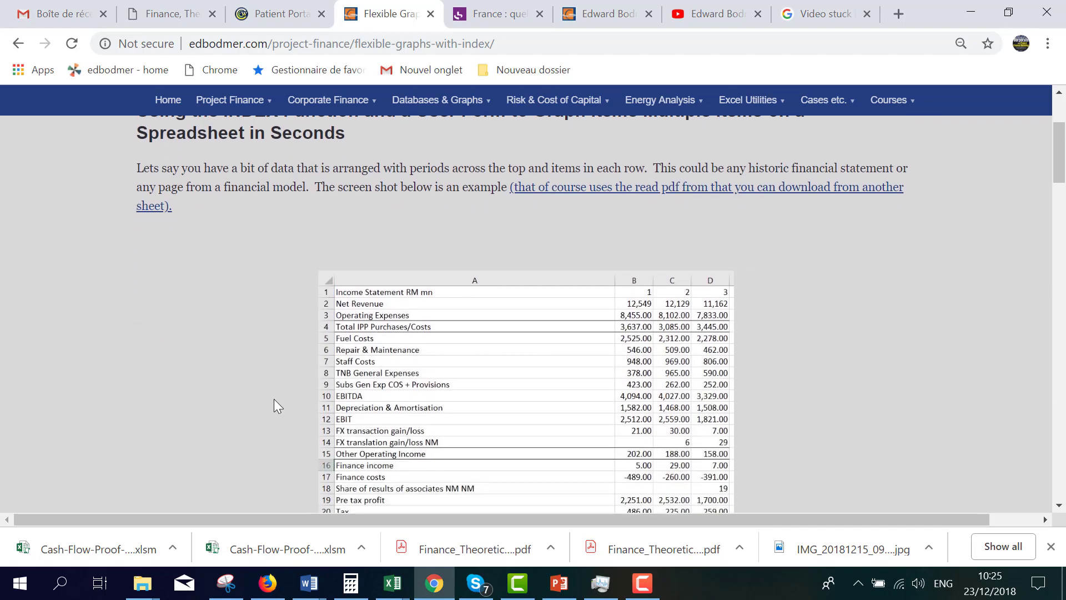
scroll(274, 399, "up", 4)
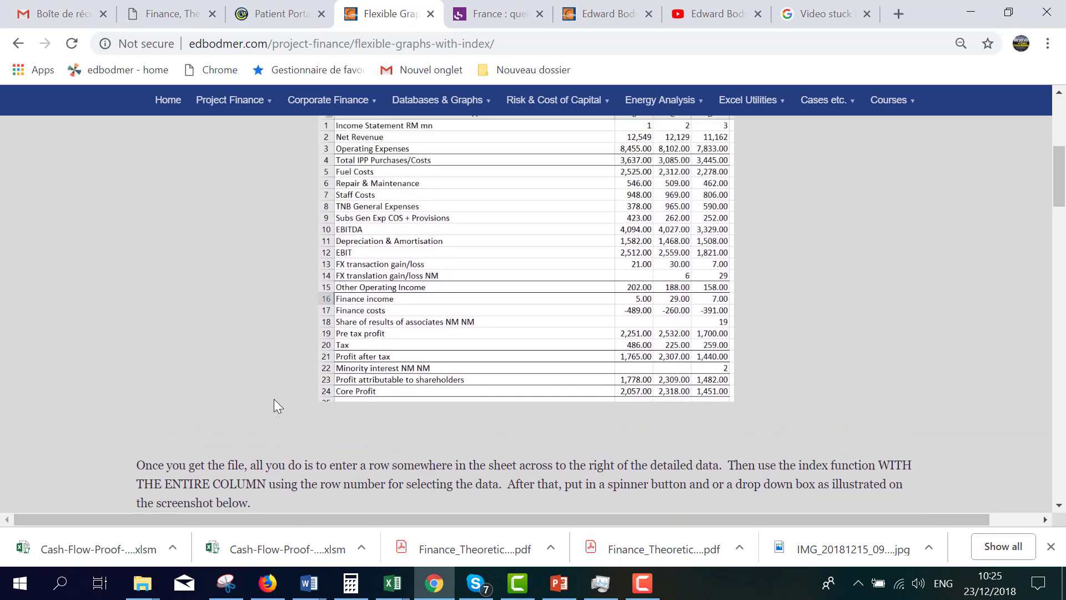
scroll(275, 399, "down", 6)
scroll(275, 398, "down", 6)
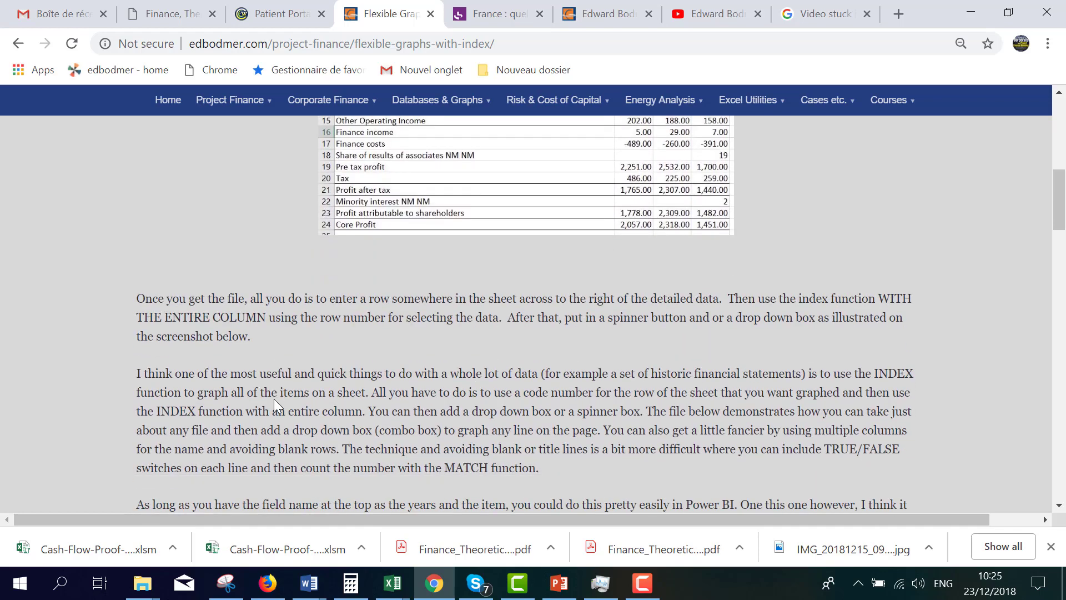
scroll(274, 399, "down", 2)
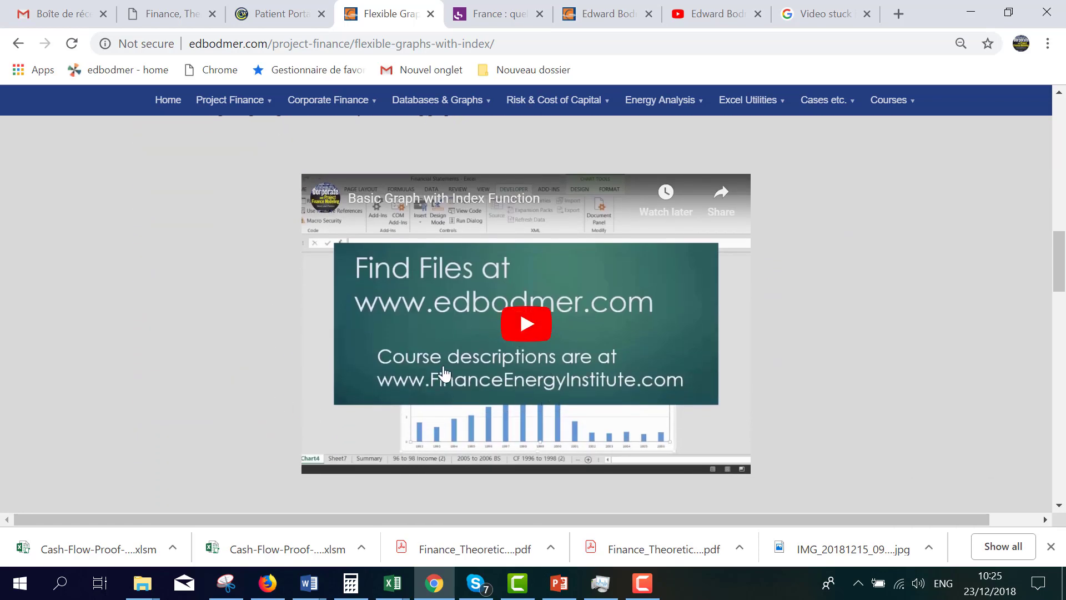
scroll(242, 303, "down", 1)
scroll(242, 302, "down", 10)
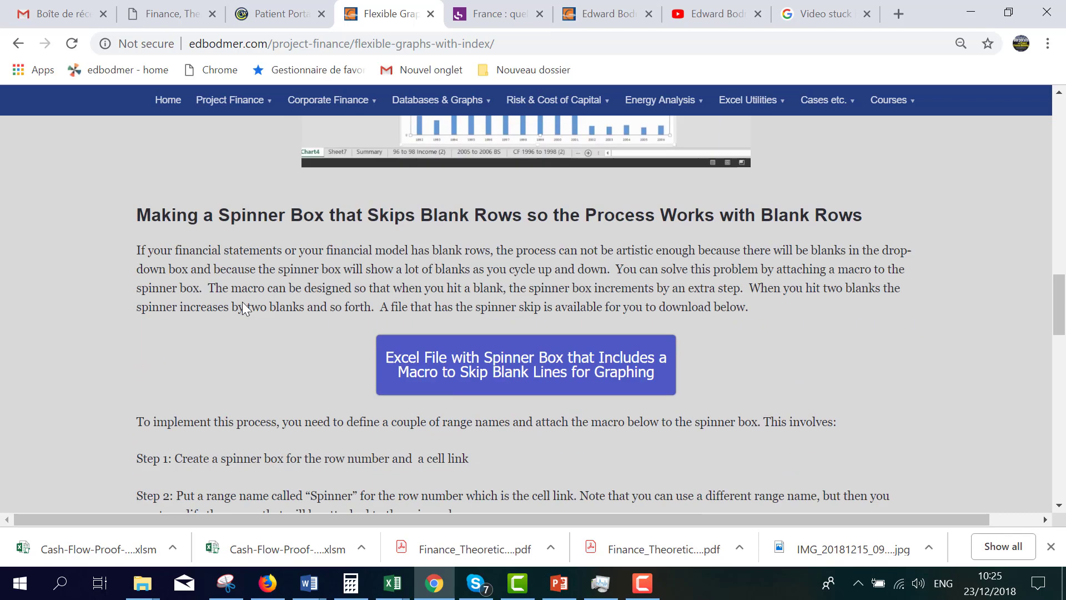
scroll(242, 301, "up", 1)
scroll(242, 301, "up", 2)
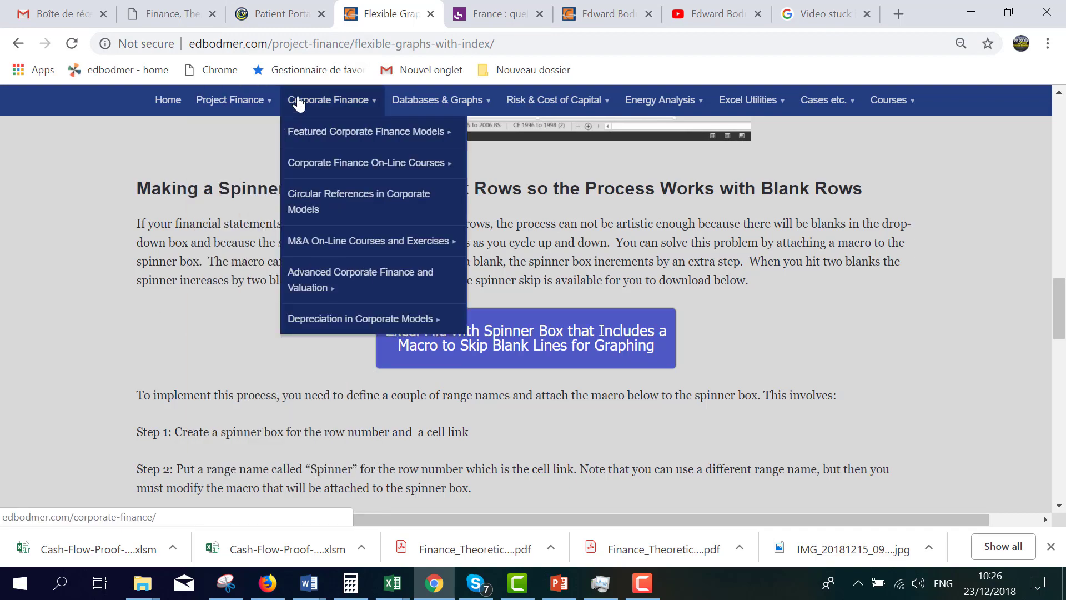
- Open the page "Flexible Graphs with Index Including Spinner Blank Line Skip" from the site's Making Flexible Graphs topics under Databases & Graphs
mouse_move(209, 104)
mouse_move(433, 106)
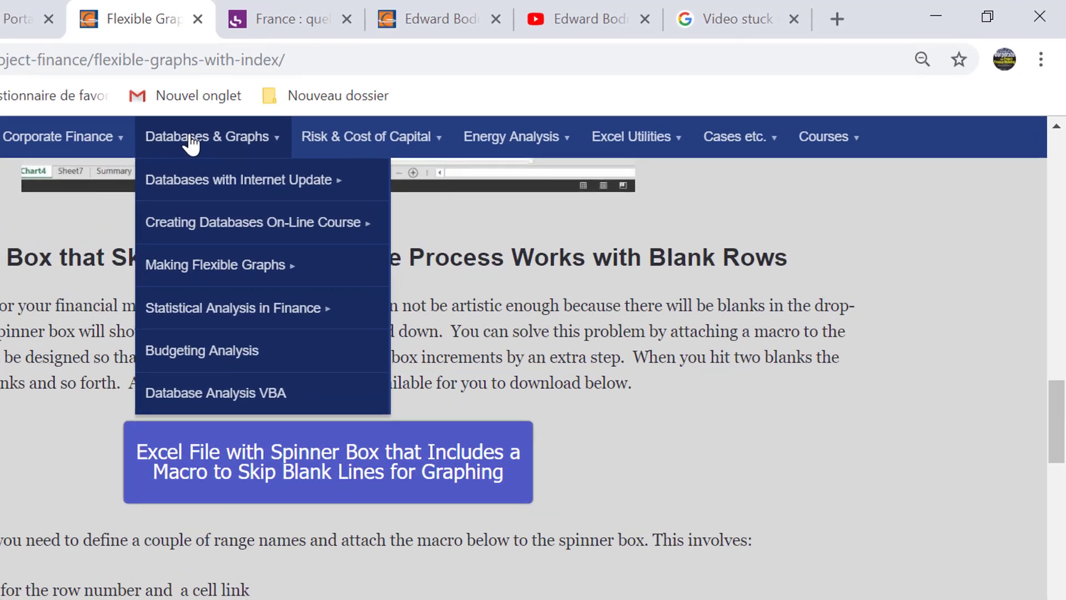
mouse_move(143, 281)
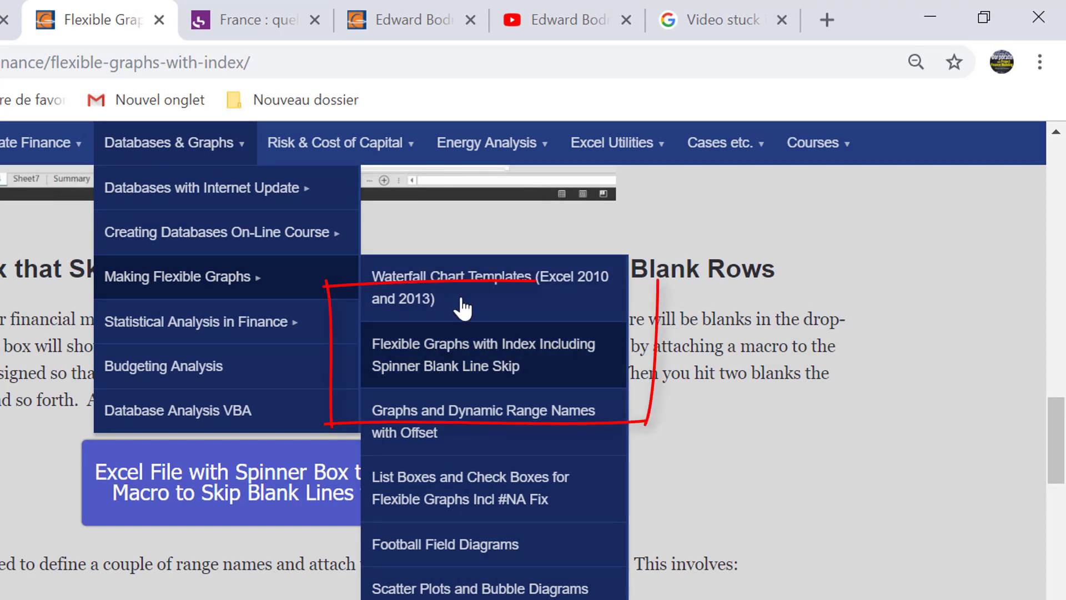
mouse_move(233, 149)
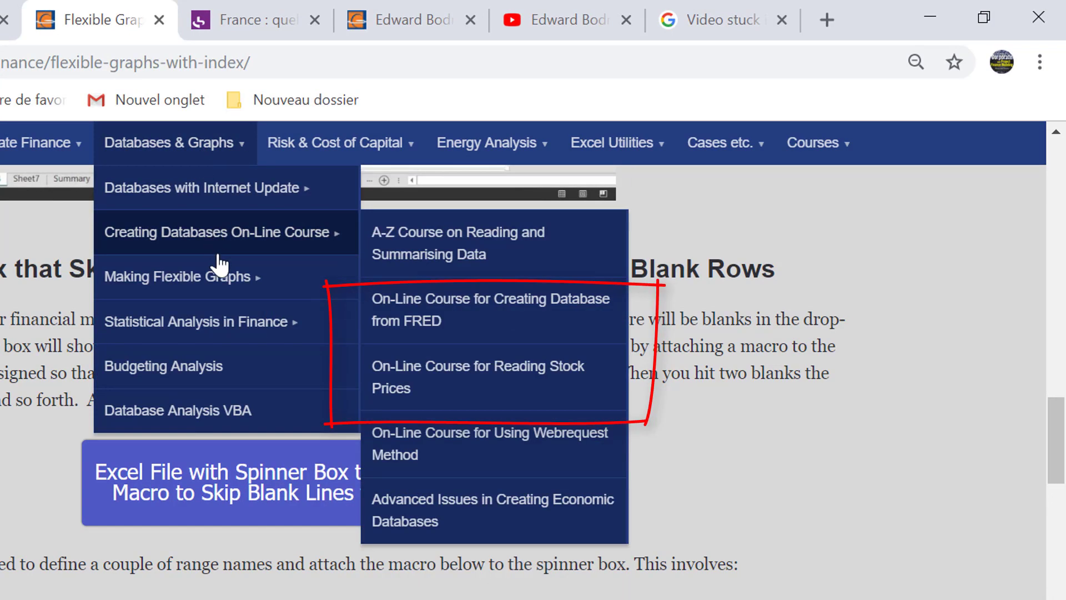
mouse_move(220, 294)
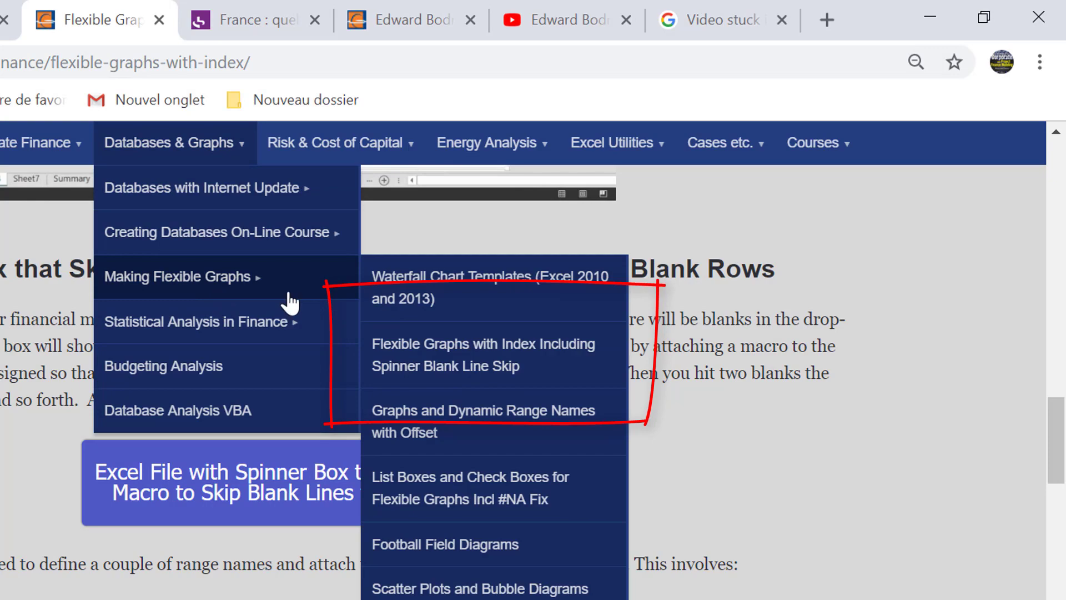
left_click(465, 361)
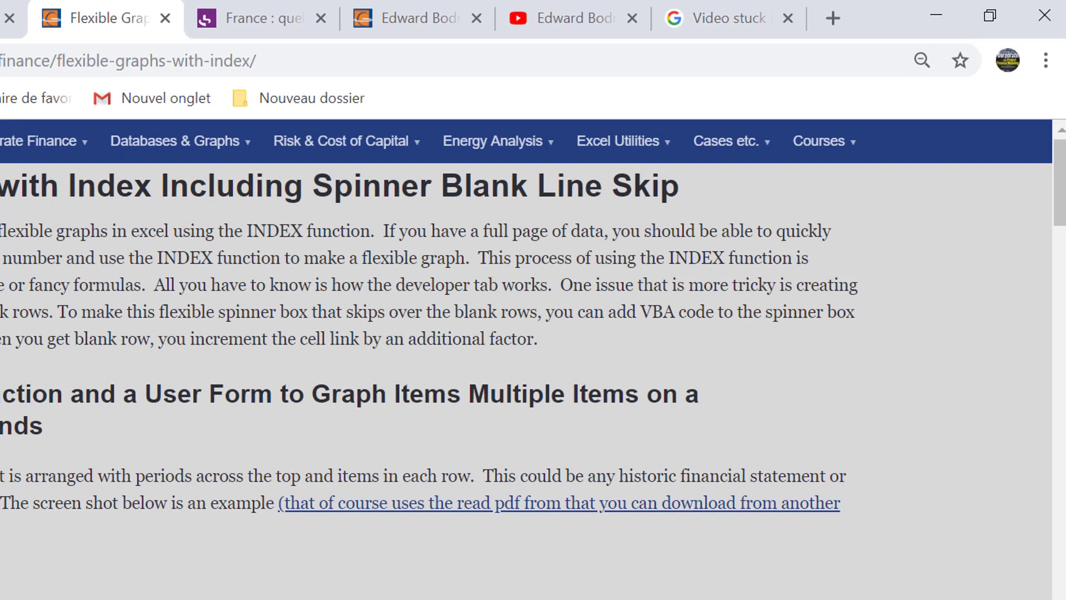
- Examine the page's spinner setup steps and the Spinner1_Change macro code
scroll(95, 563, "down", 9)
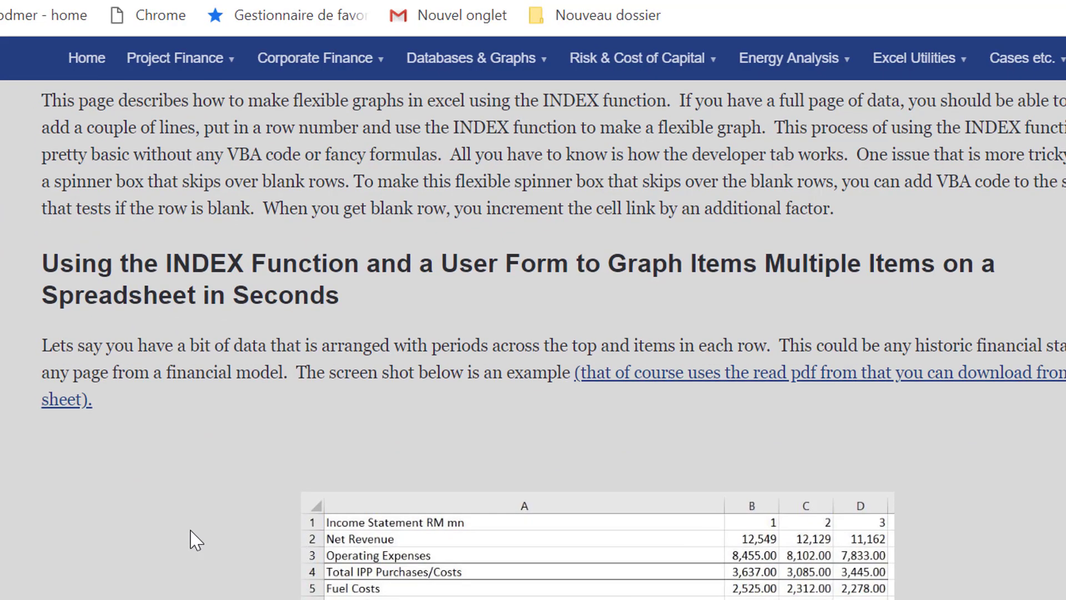
scroll(193, 539, "down", 20)
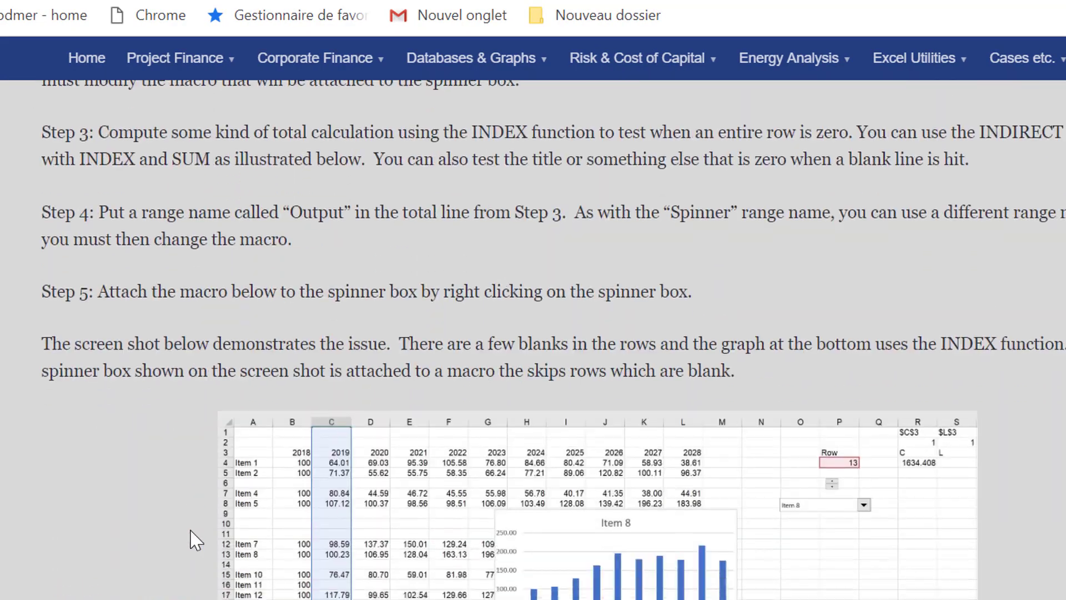
scroll(193, 538, "down", 10)
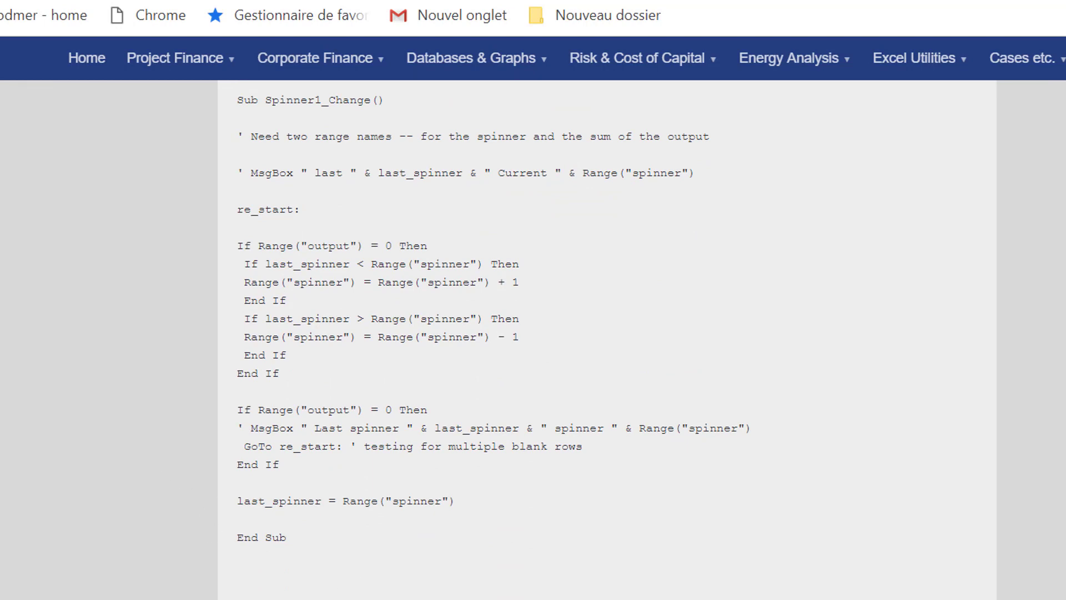
- Switch to the Cash Flow Proof Case - Reconcile workbook in Excel and delete its Graph sheet
mouse_move(464, 596)
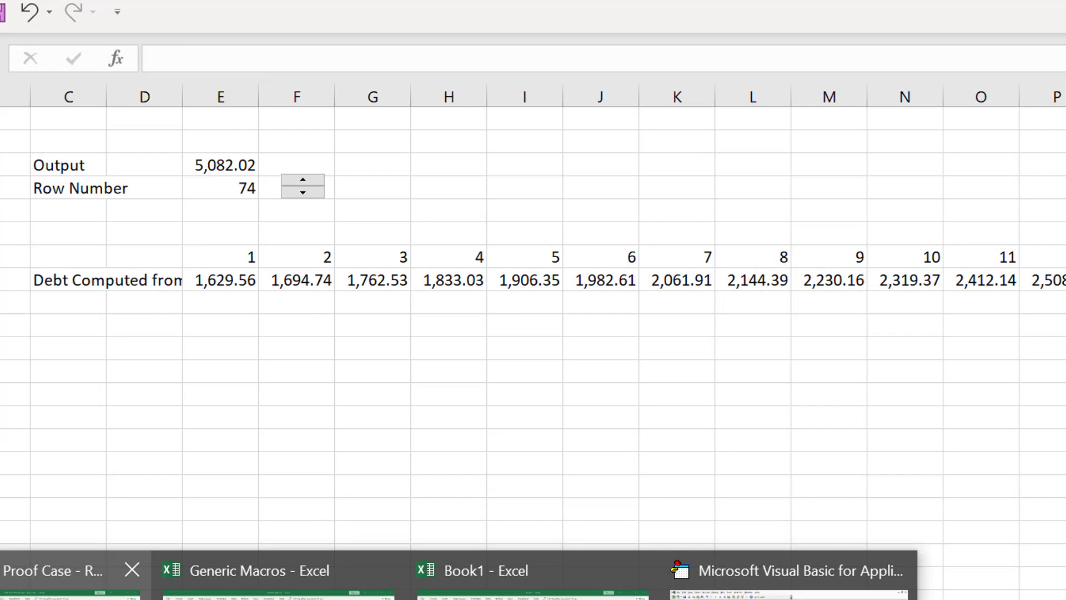
left_click(483, 577)
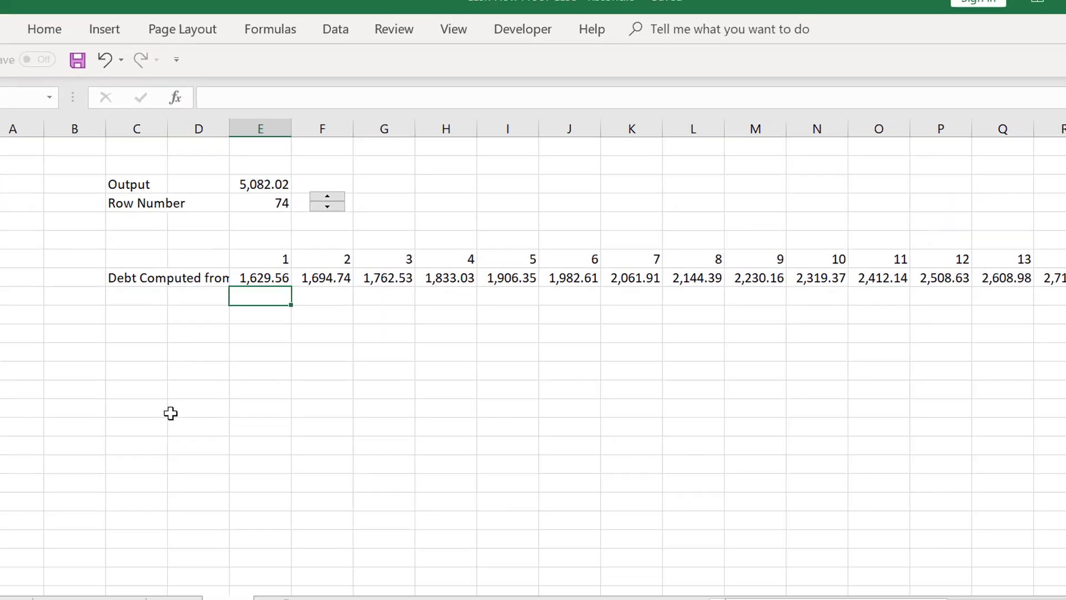
key("alt+e")
key("l")
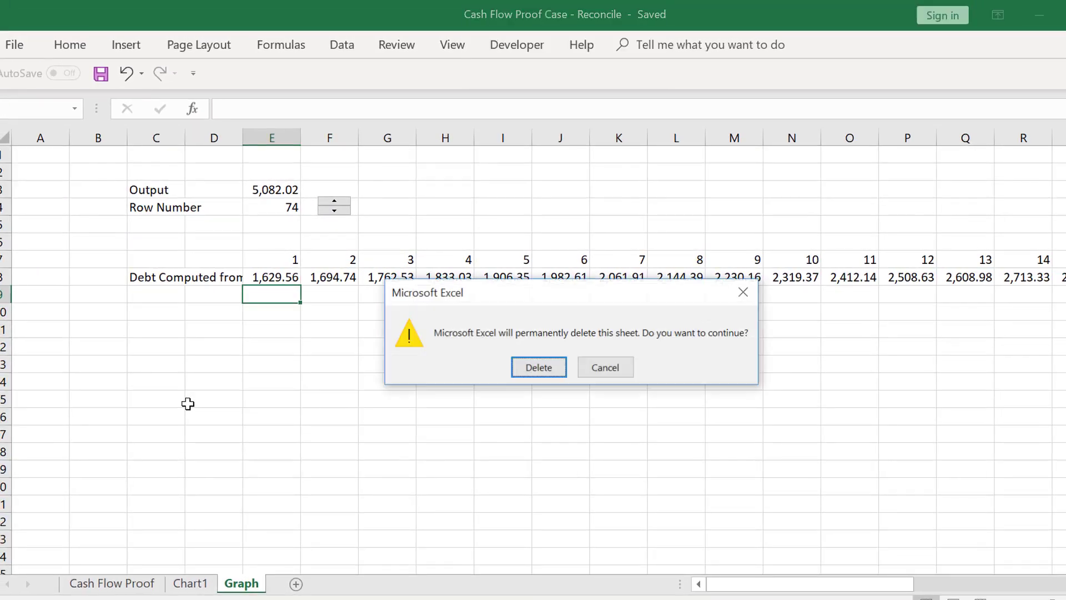
key("Return")
key("Return")
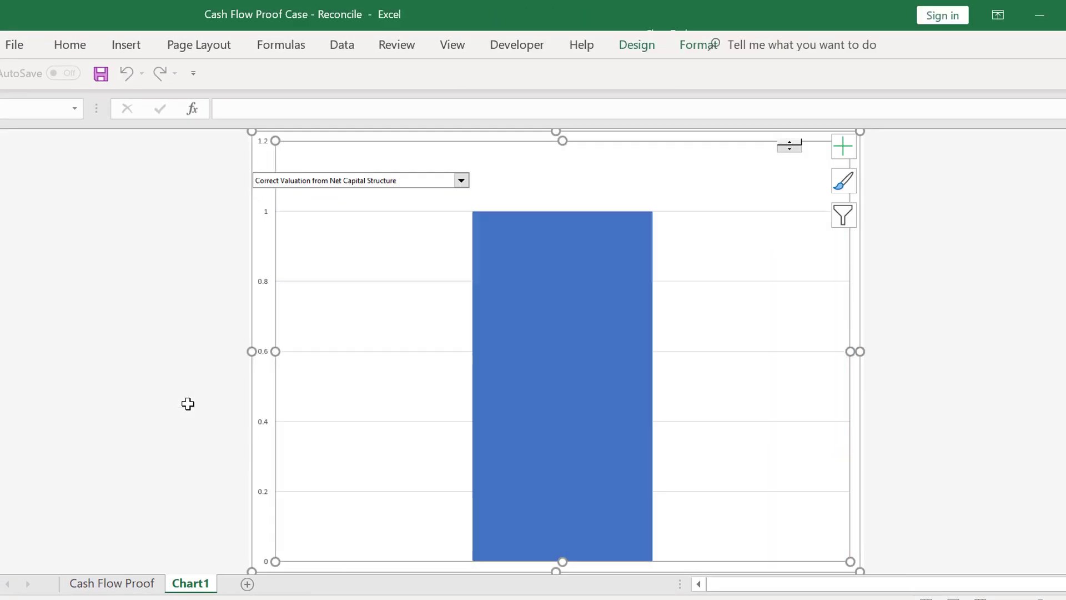
- Delete the Chart1 sheet and add a new blank worksheet after Cash Flow Proof
key("alt+e")
key("l")
key("Return")
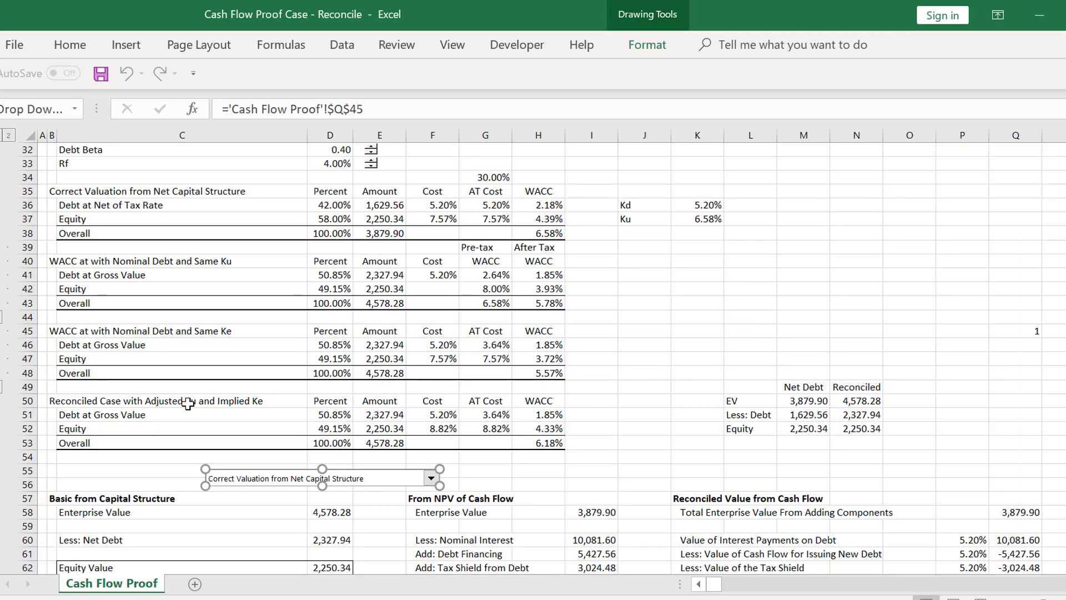
left_click(195, 584)
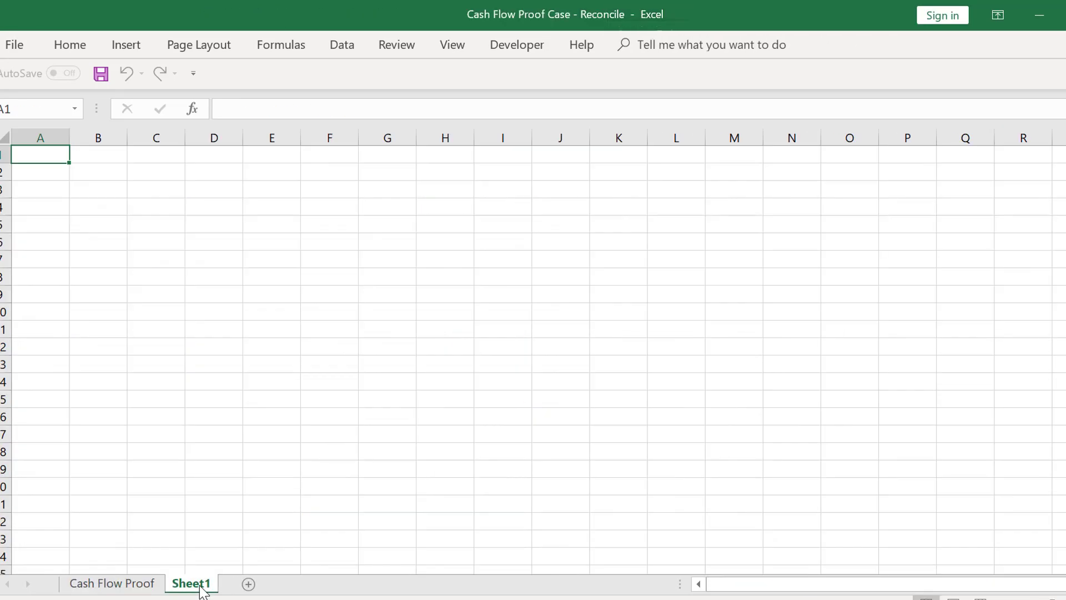
- Examine the cash flow and valuation rows of the Cash Flow Proof sheet, from Free Cash Flow in row 71 through the debt rows
left_click(111, 584)
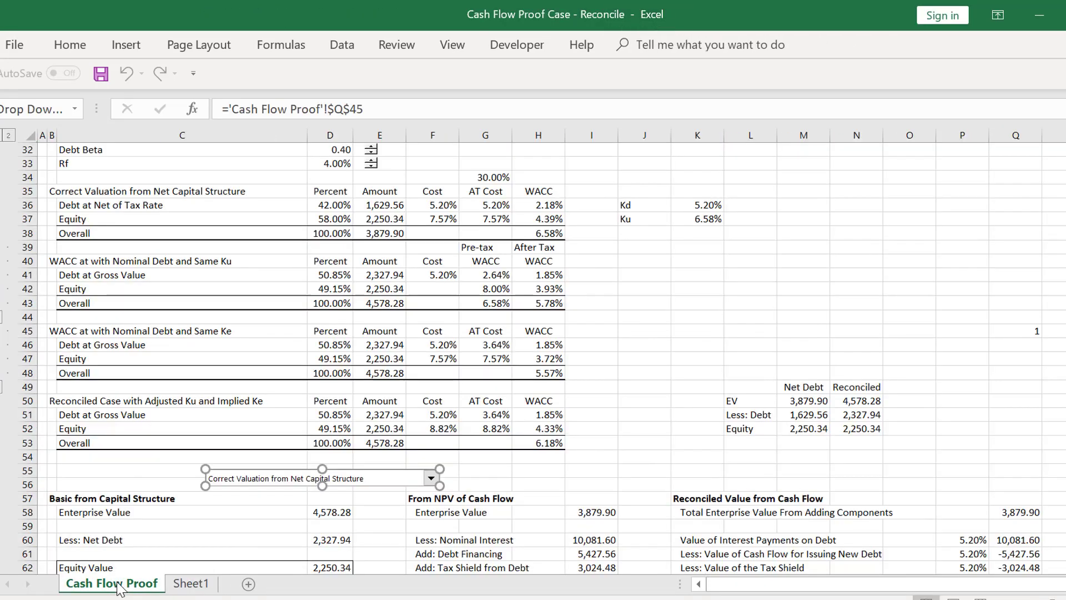
left_click(338, 330)
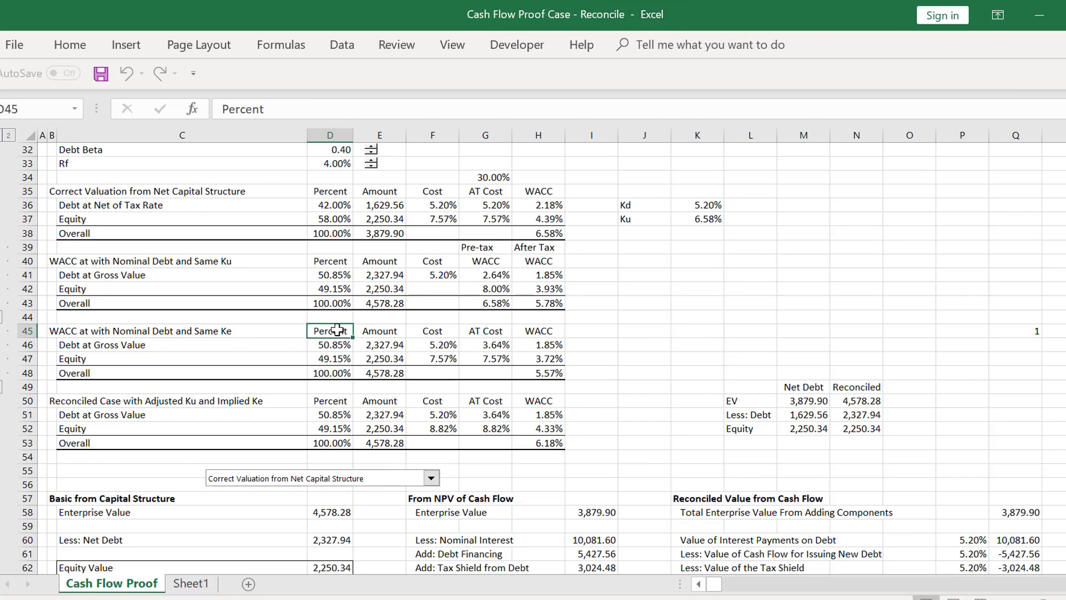
scroll(337, 330, "down", 10)
left_click(337, 330)
key("Up")
key("Up")
key("Up")
key("Up")
key("Up")
key("Up")
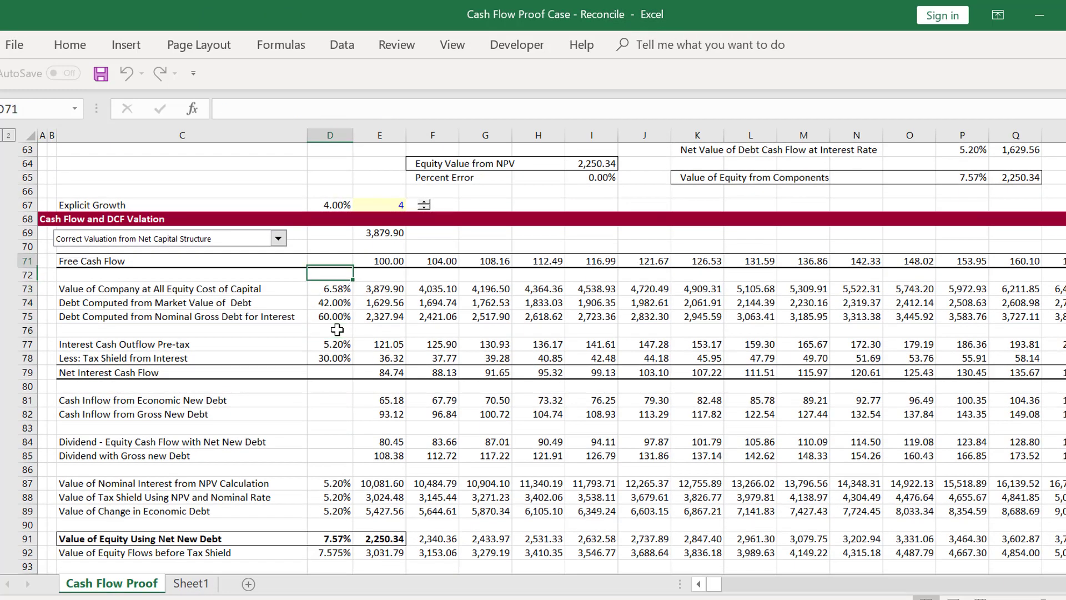
key("Left")
key("Down")
key("Right")
key("Right")
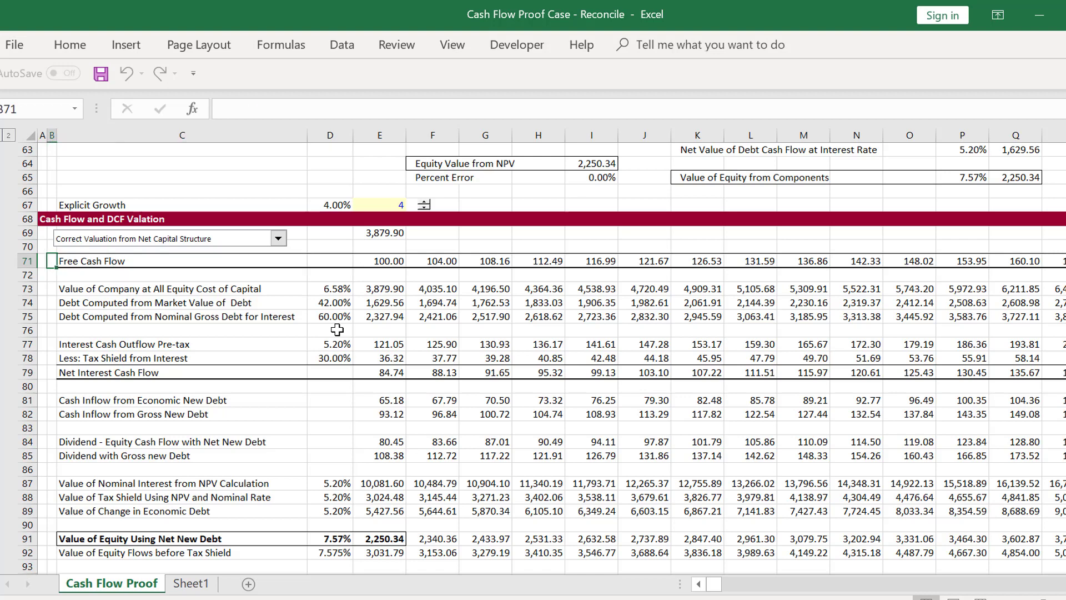
key("Down")
key("Down")
key("Down")
key("Down")
key("Down")
key("Down")
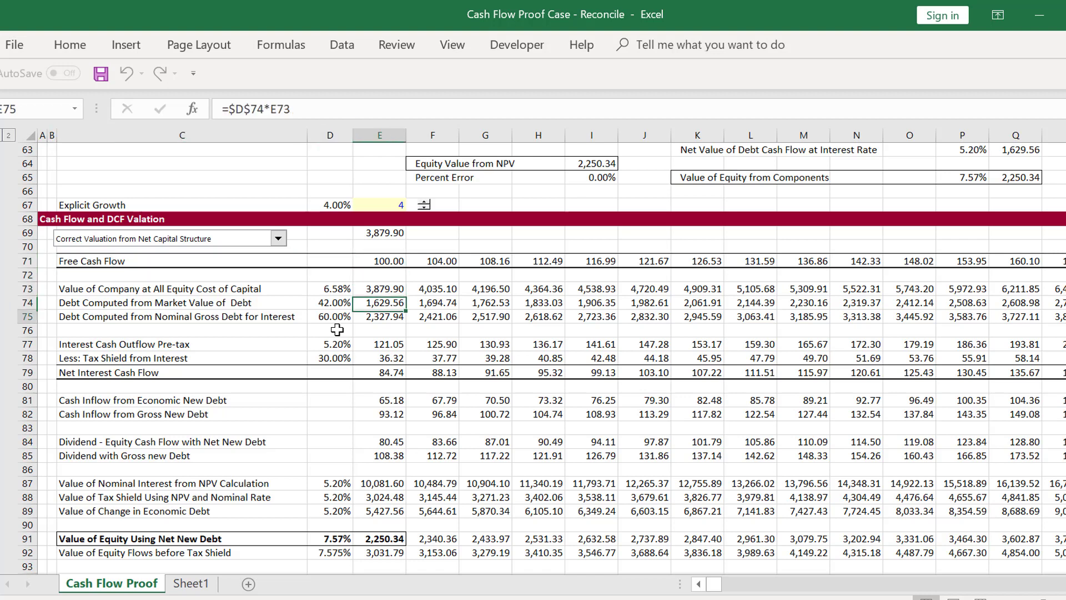
key("Up")
key("Up")
key("Up")
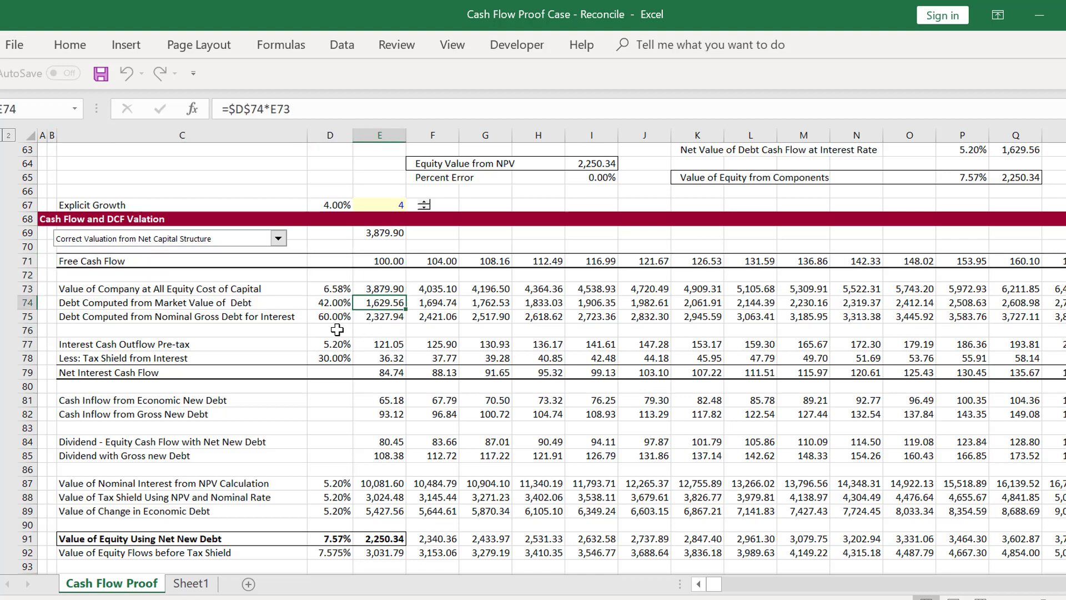
key("Up")
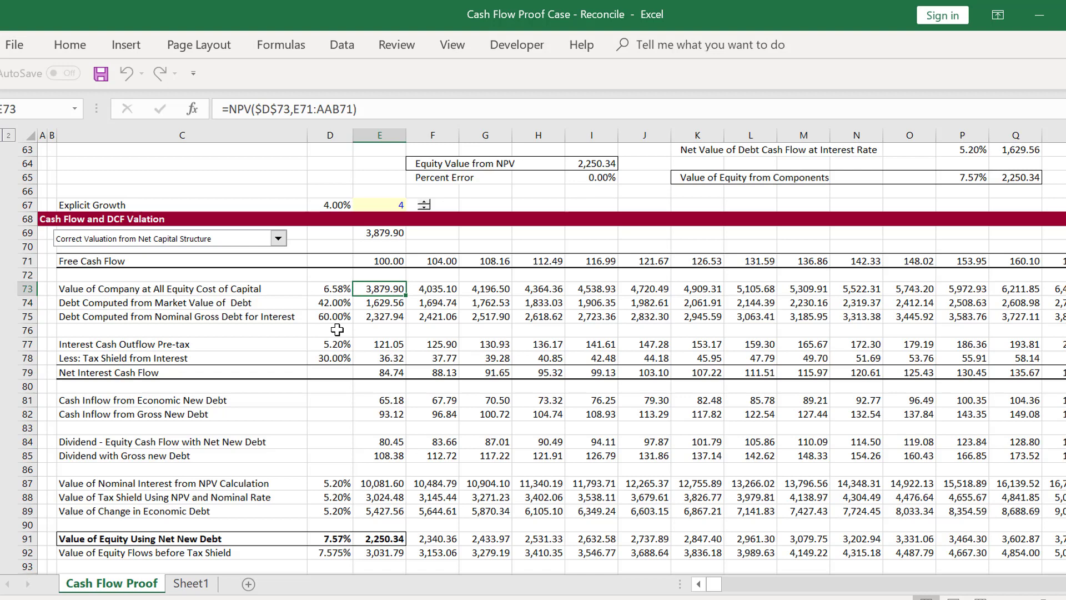
- Rename Sheet1 as "Graph Sheet"
left_click(194, 584)
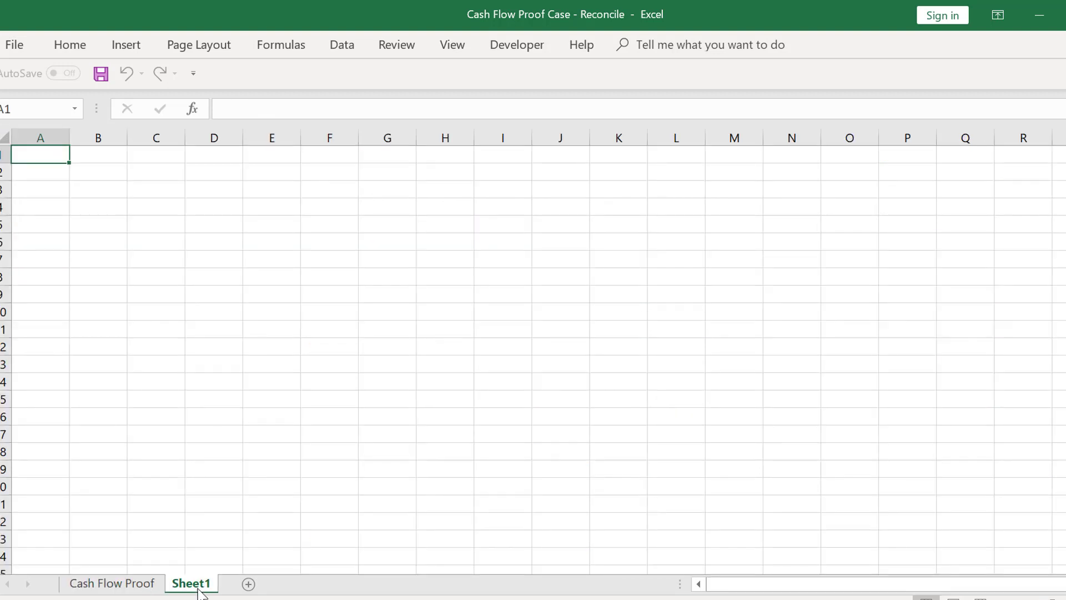
double_click(198, 590)
key("BackSpace")
type("Graph")
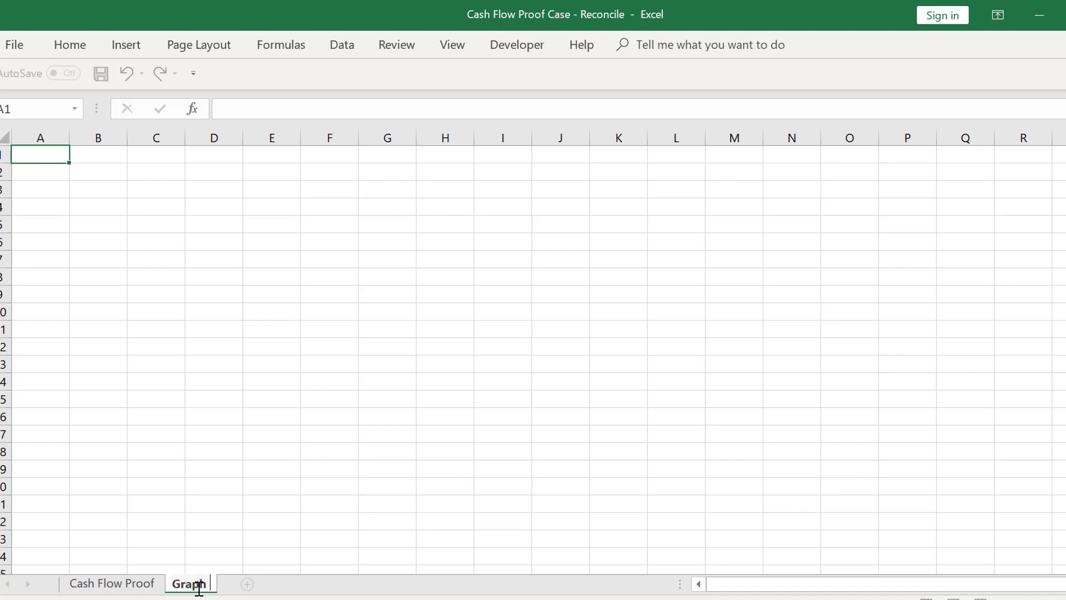
type(" Sheet")
key("Return")
- Enter the label "Row Number" in cell D4 of Graph Sheet
key("Down")
key("Down")
key("Down")
key("Right")
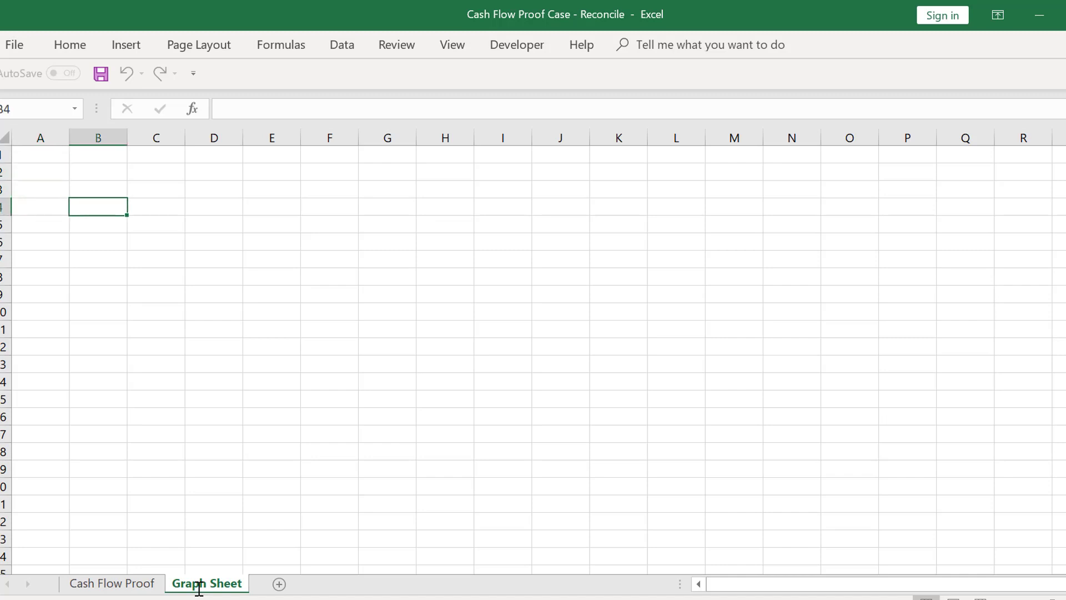
key("Right")
key("Right")
type("Row")
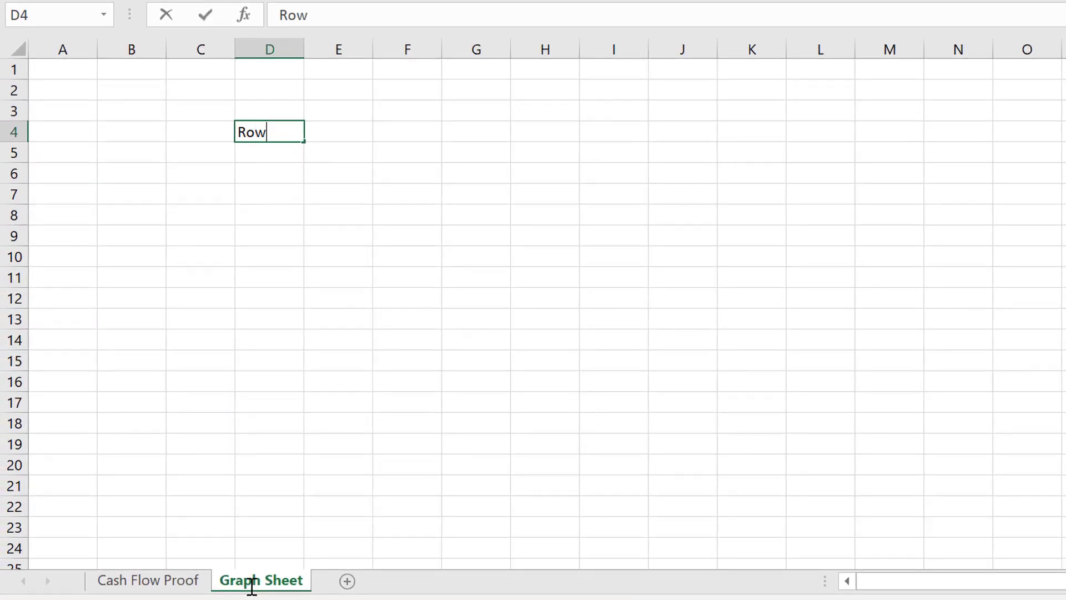
type(" Number")
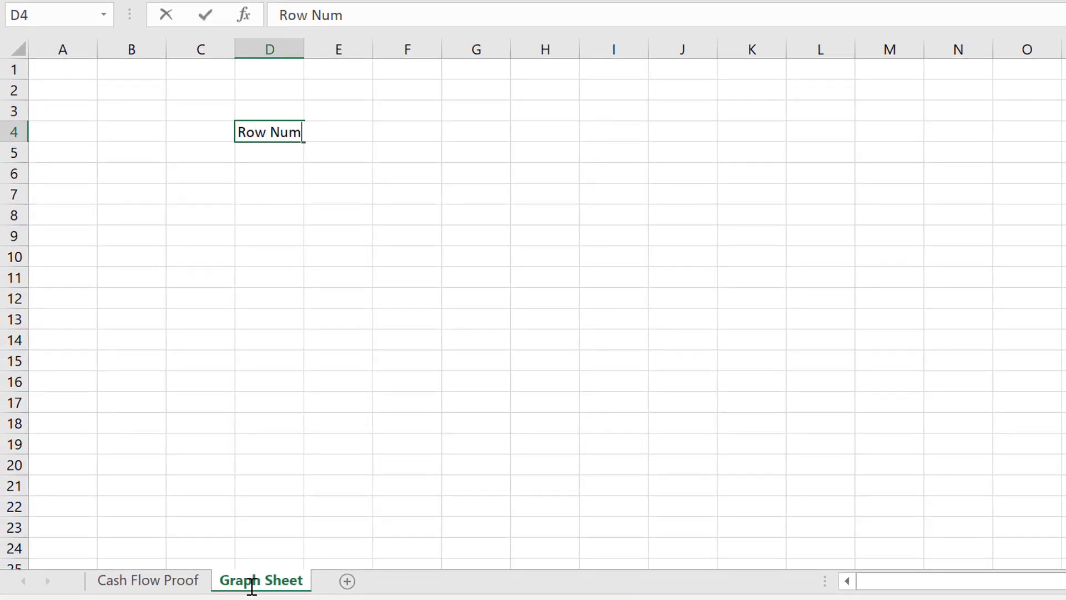
key("Return")
- Enter 71 as the row number in cell E4, beside the Row Number label
key("Up")
key("Right")
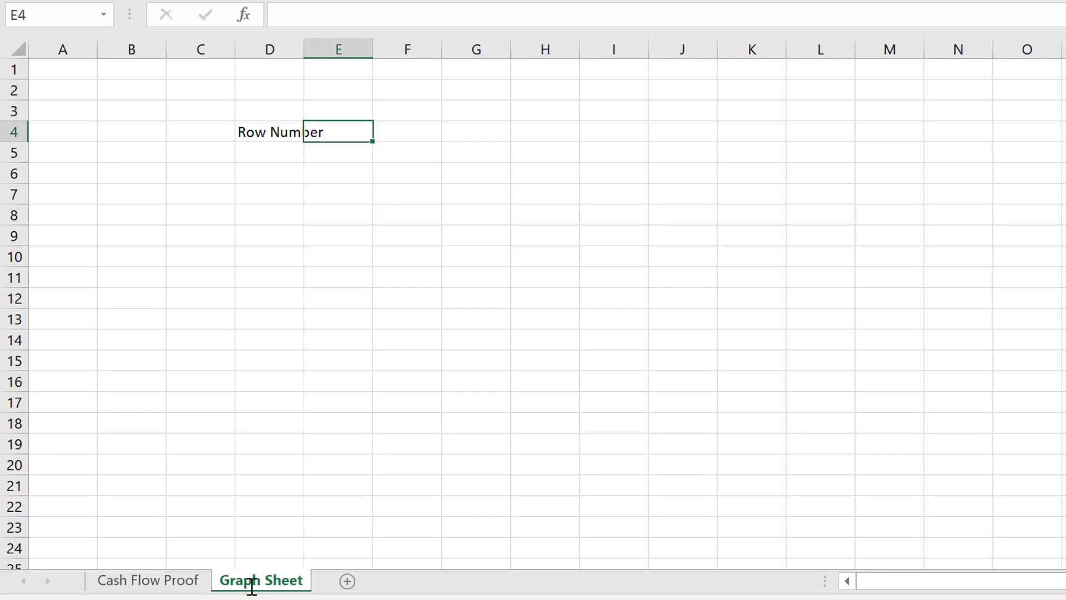
key("F2")
type("70")
key("BackSpace")
key("F1")
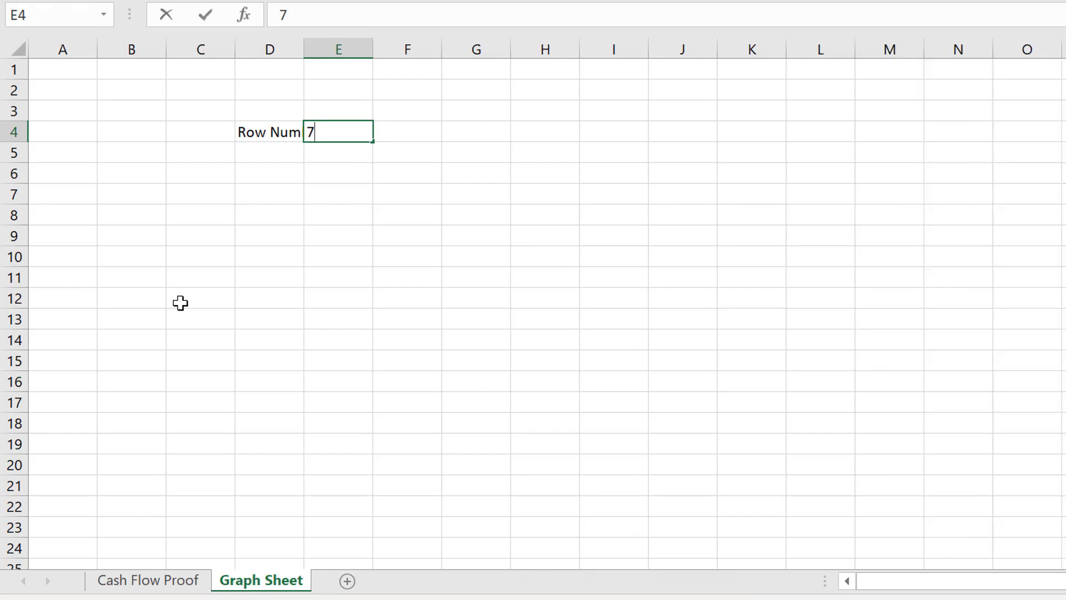
type("1")
key("Return")
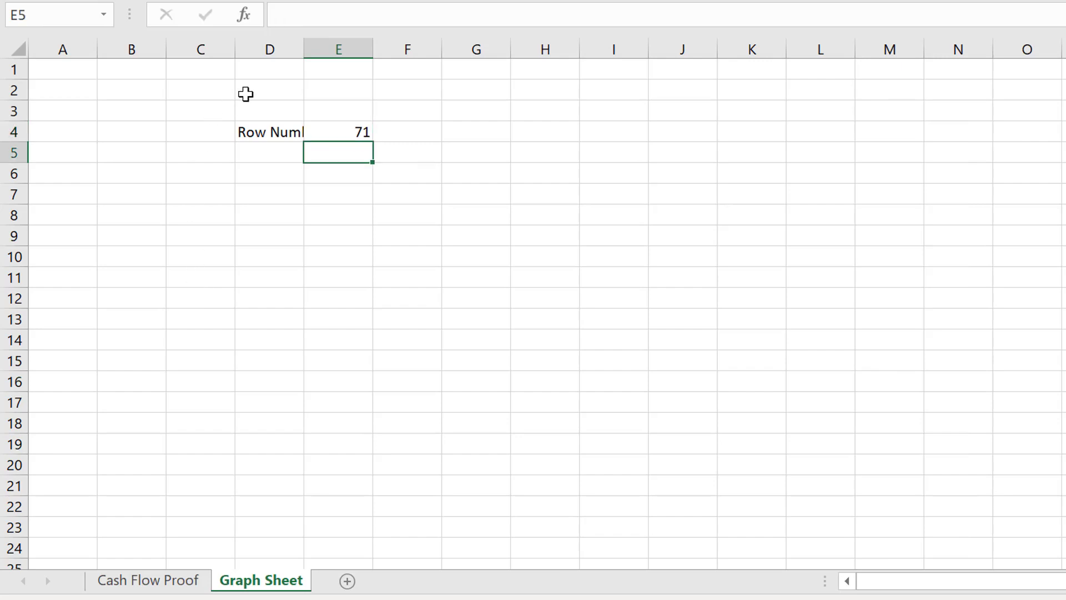
- Widen column D so that the full Row Number label fits
left_click_drag(304, 50, 356, 50)
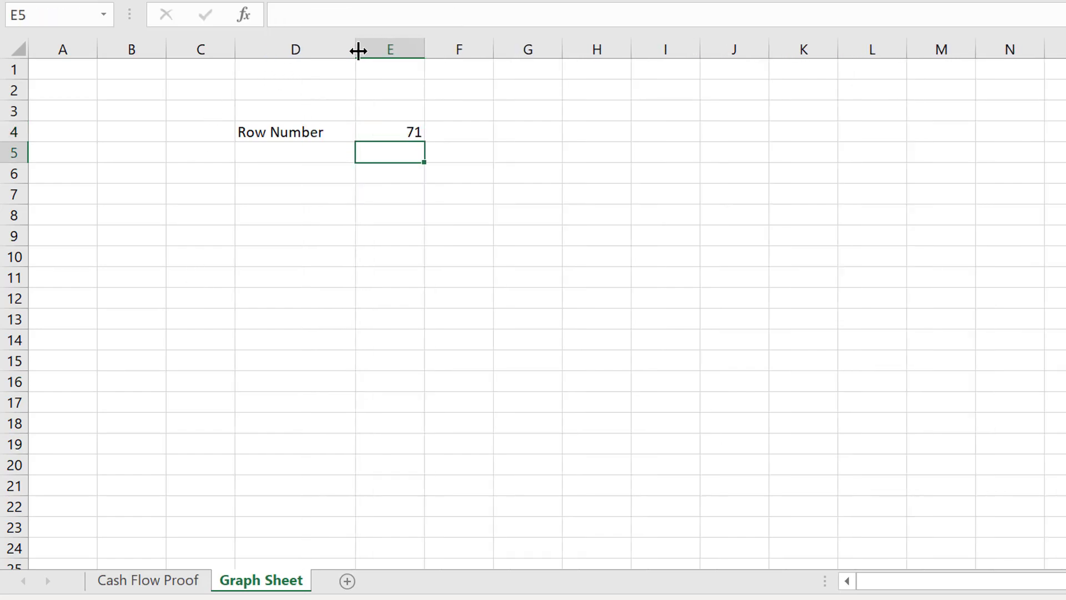
key("Up")
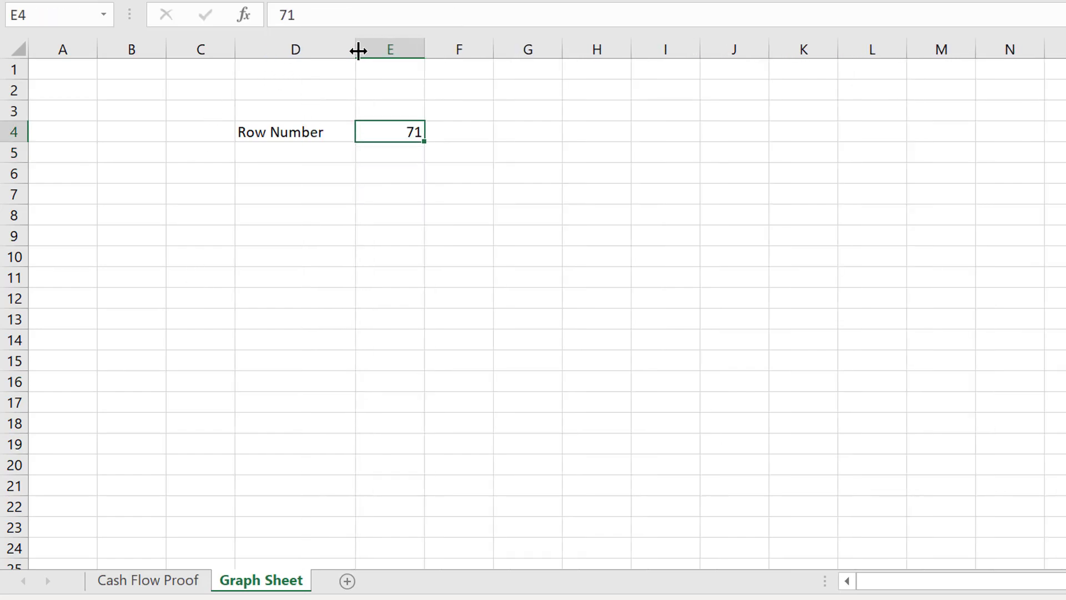
- Enter an INDEX formula in D8 that returns the Cash Flow Proof column C entry for the row number in E4, with E4 absolute
key("Left")
key("Left")
key("Down")
key("Down")
key("Down")
key("Right")
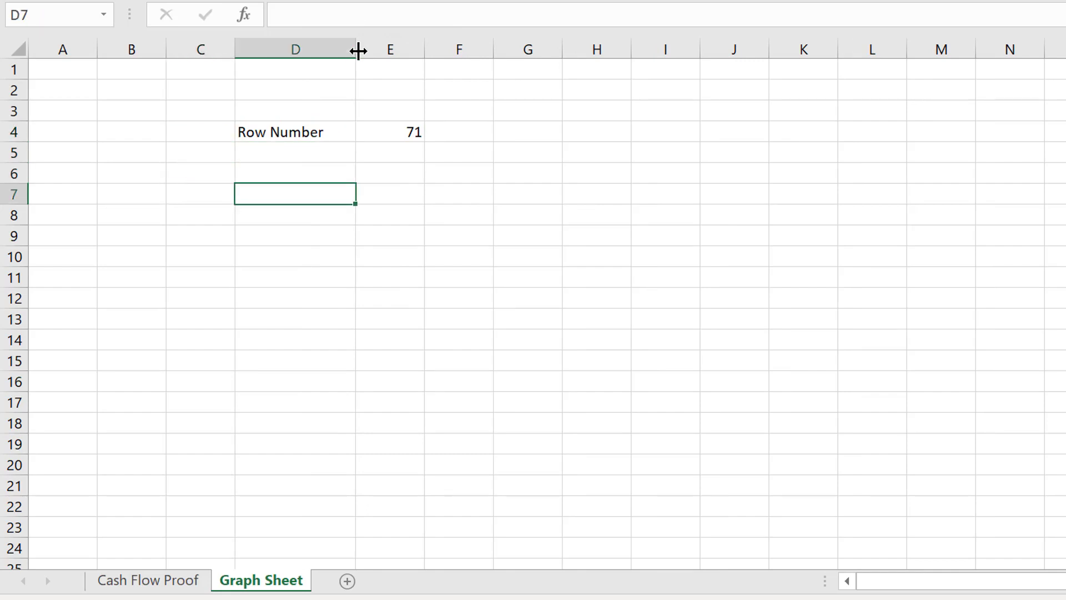
key("Down")
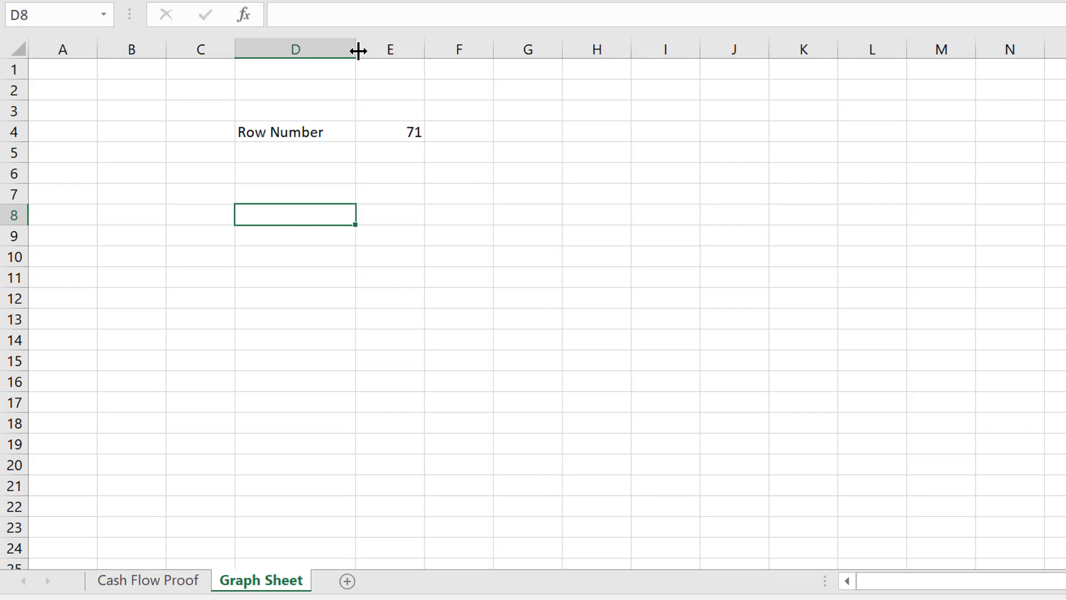
type("=in")
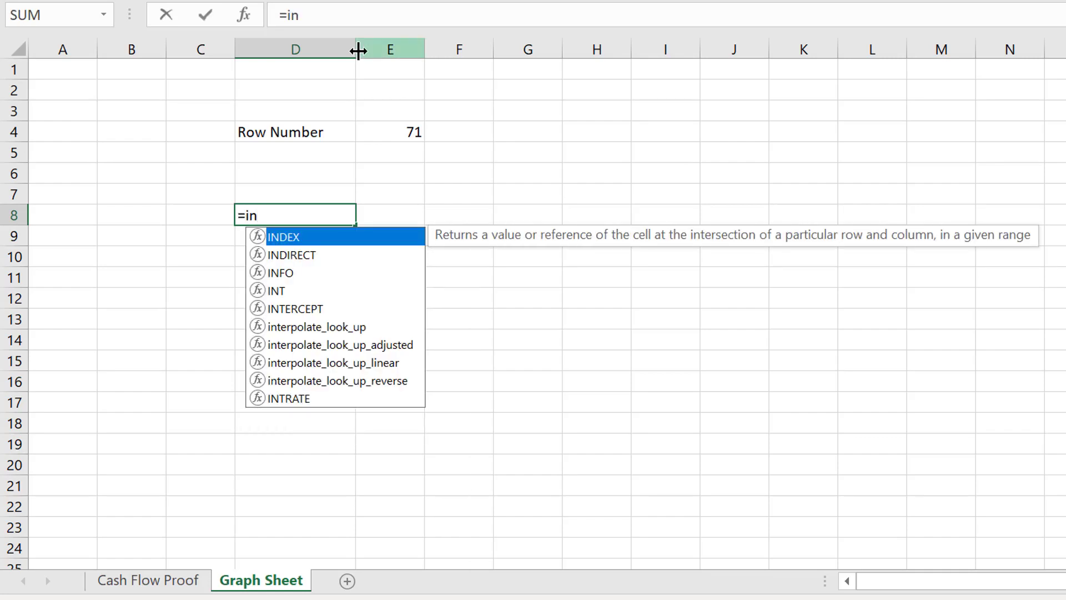
key("Tab")
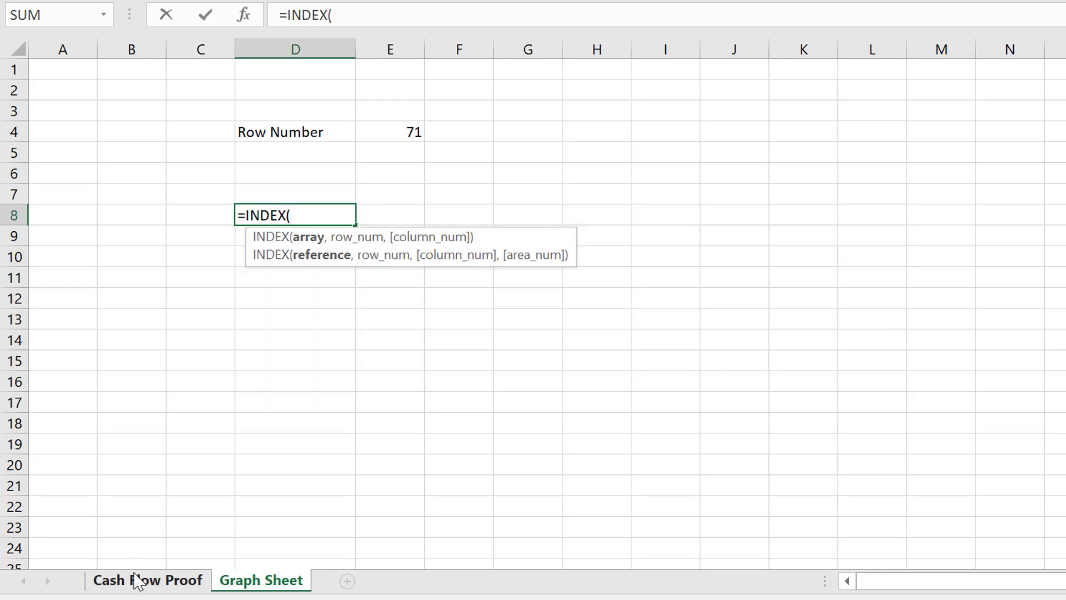
left_click(135, 578)
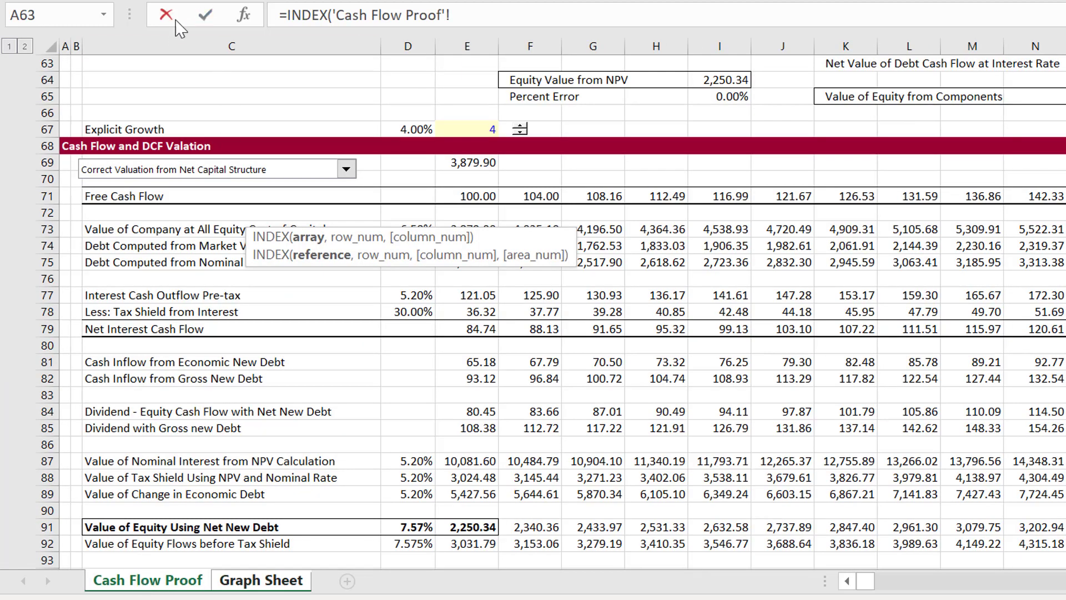
left_click(171, 47)
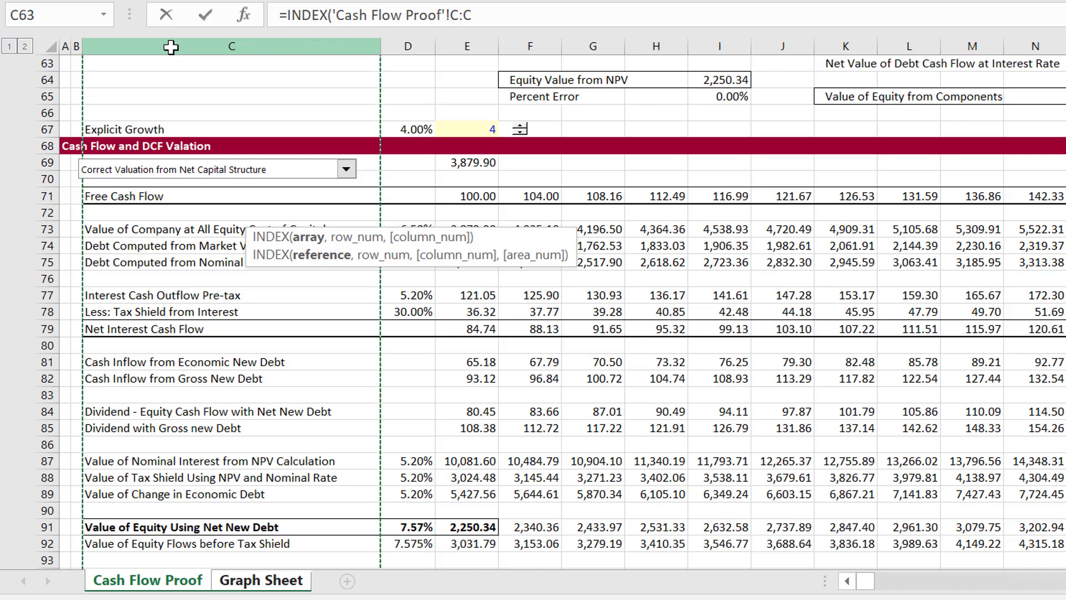
type(",")
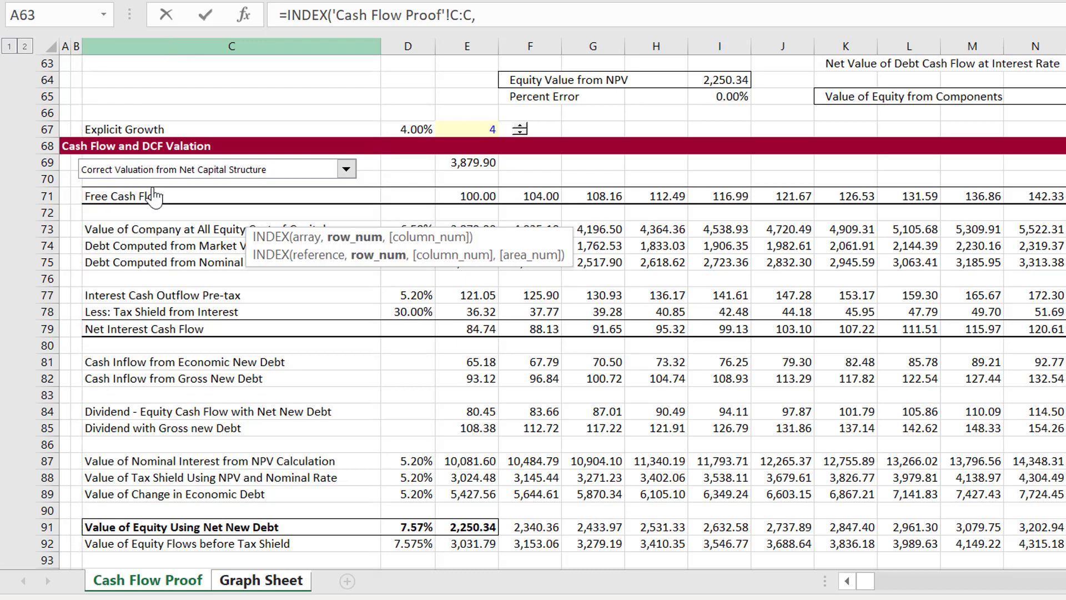
left_click(271, 583)
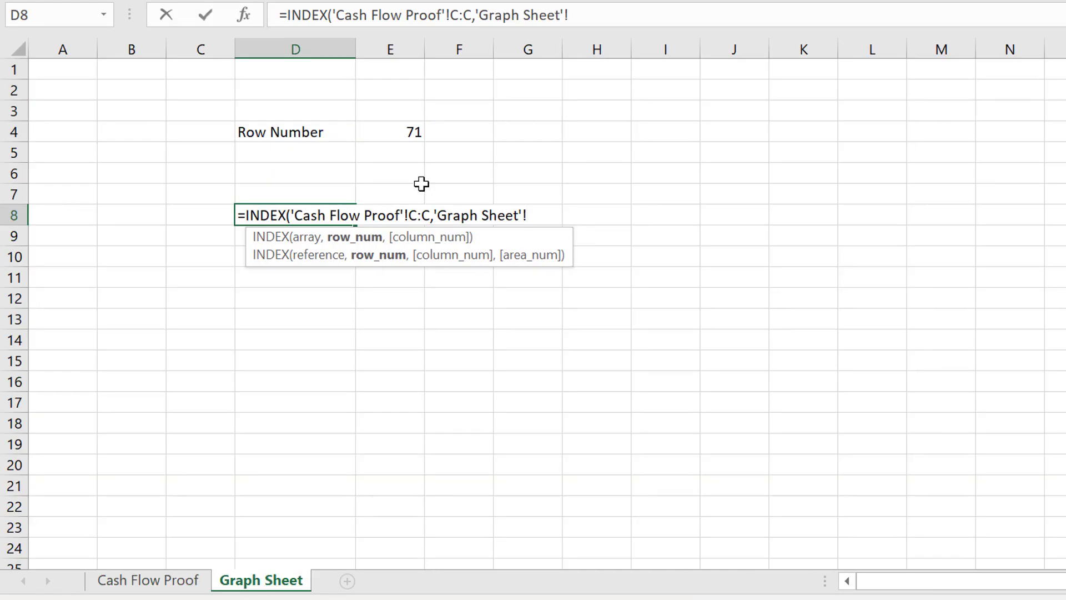
left_click(413, 132)
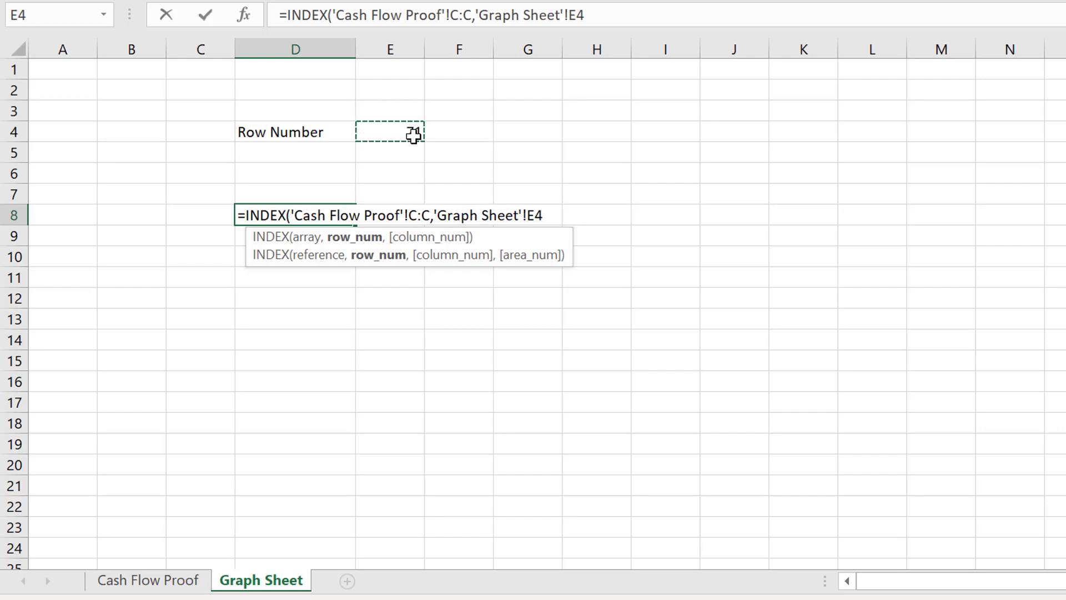
key("F4")
type(")")
key("Return")
key("Up")
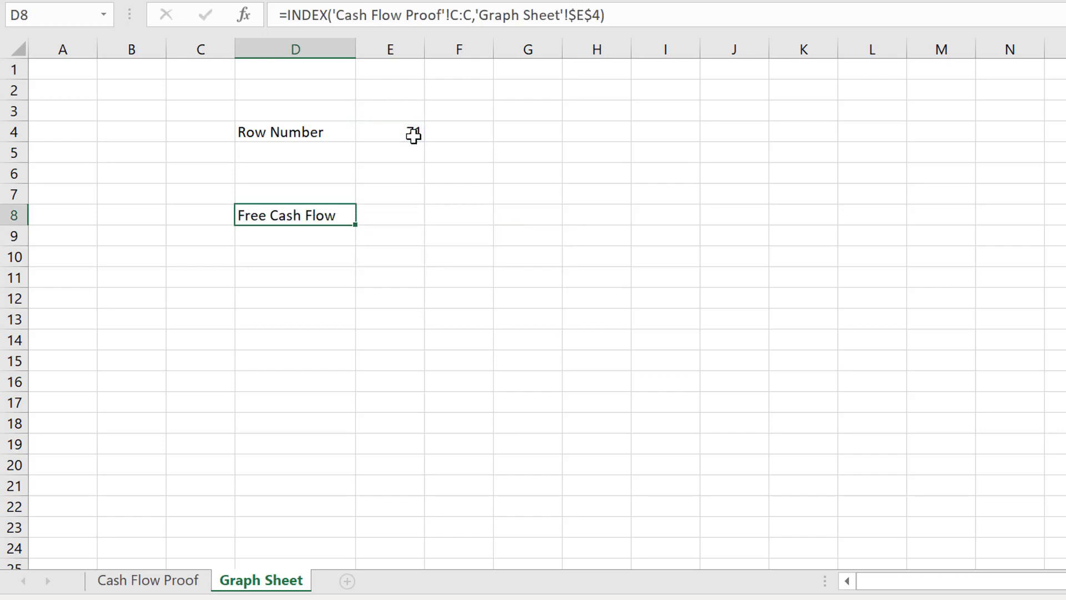
- Fill the INDEX formula from D8 rightward along row 8 to cover all the yearly columns
key("shift+Right")
key("shift+Right")
key("shift+Right")
key("shift+Right")
key("shift+Right")
key("shift+Right")
key("shift+Right")
key("shift+Right")
key("shift+Right")
key("shift+Right")
key("shift+Right")
key("shift+Right")
key("shift+Right")
key("shift+Right")
key("shift+Right")
key("shift+Right")
key("shift+Right")
key("shift+Right")
key("shift+Right")
key("shift+Right")
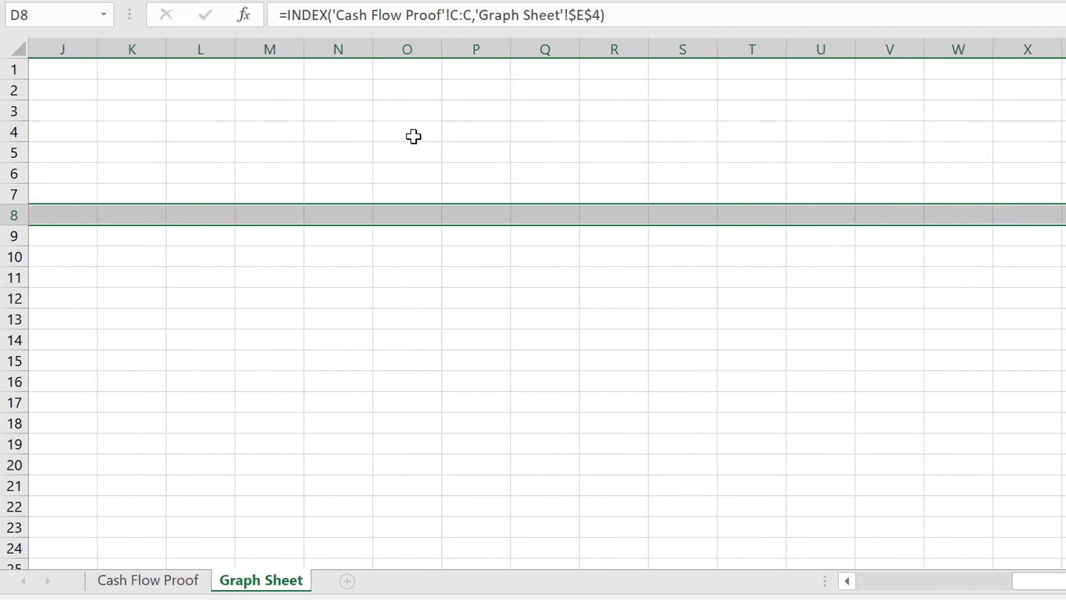
key("ctrl+r")
key("Left")
key("Left")
key("Left")
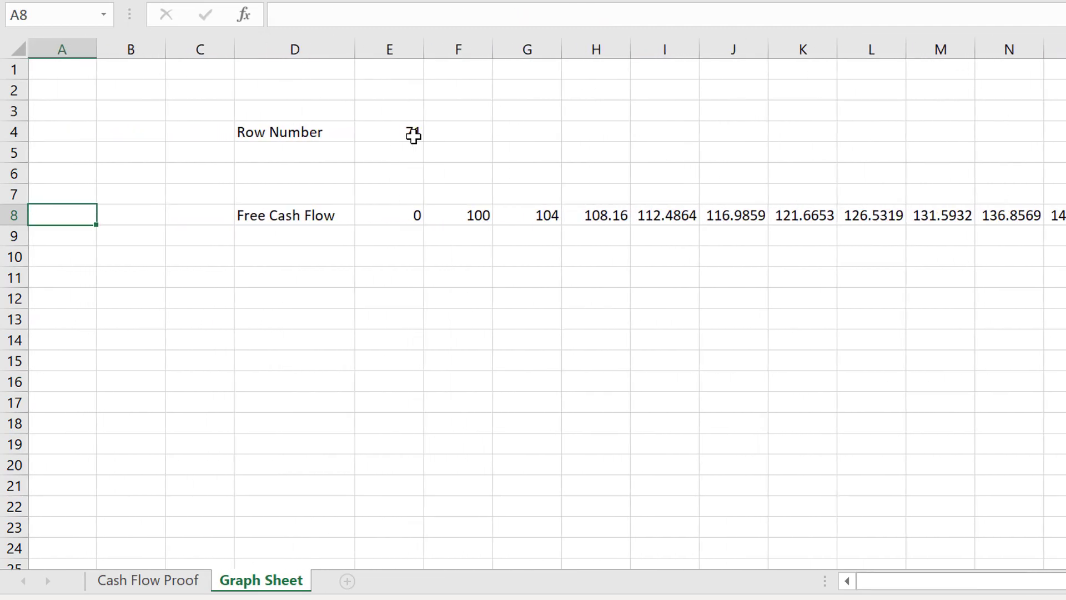
- Create a linear series in row 7 starting with 1 in F7, with step value 1 and stop value 30
key("Right")
key("Right")
key("Right")
key("Right")
key("Right")
key("Up")
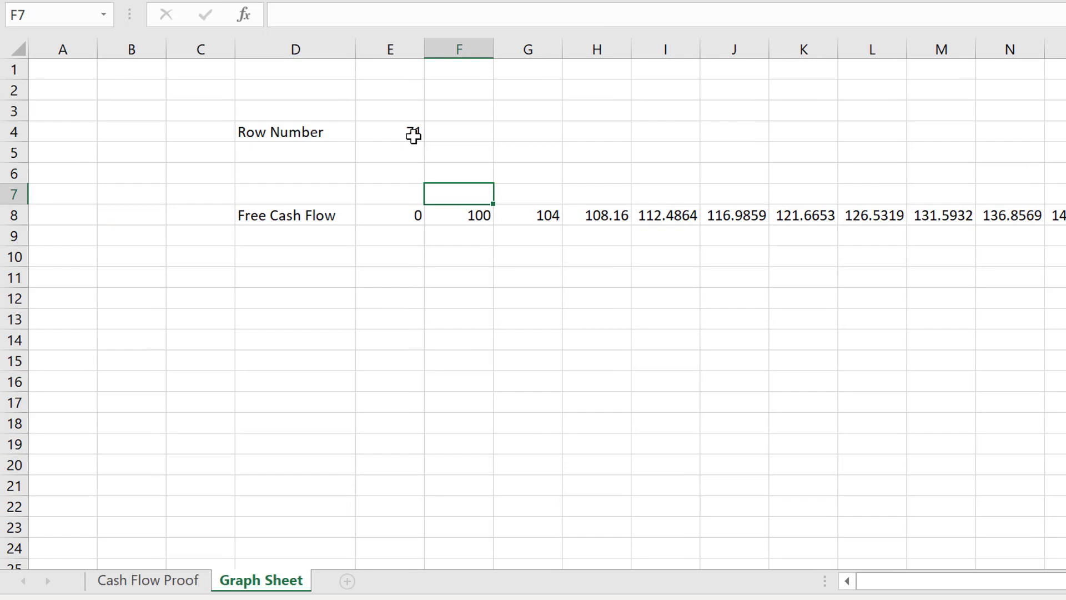
type("1")
key("Return")
key("Up")
key("alt+e")
key("i")
key("s")
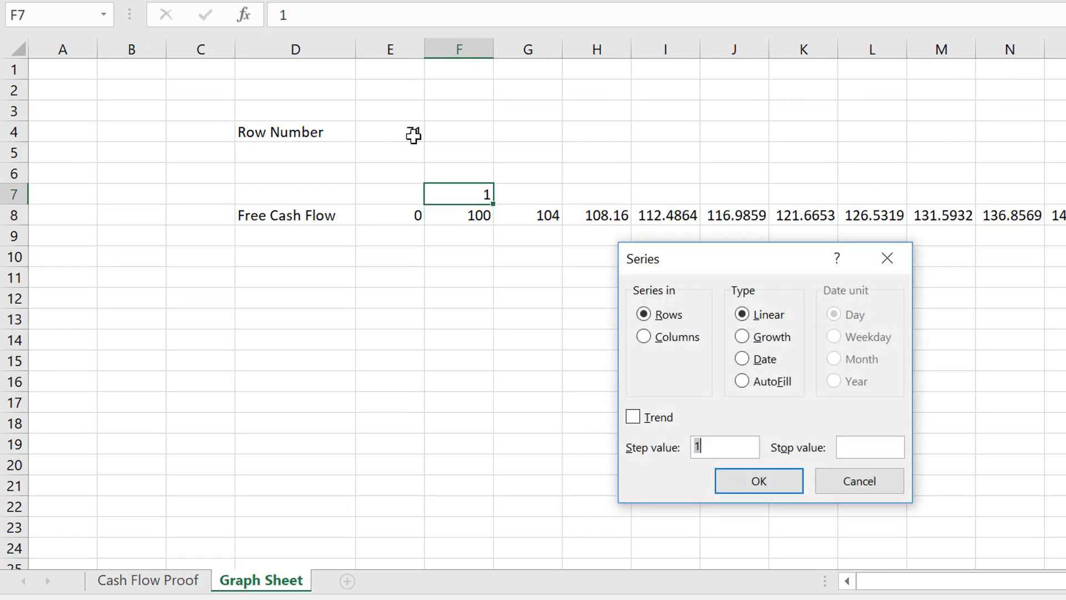
key("Tab")
type("30")
key("Return")
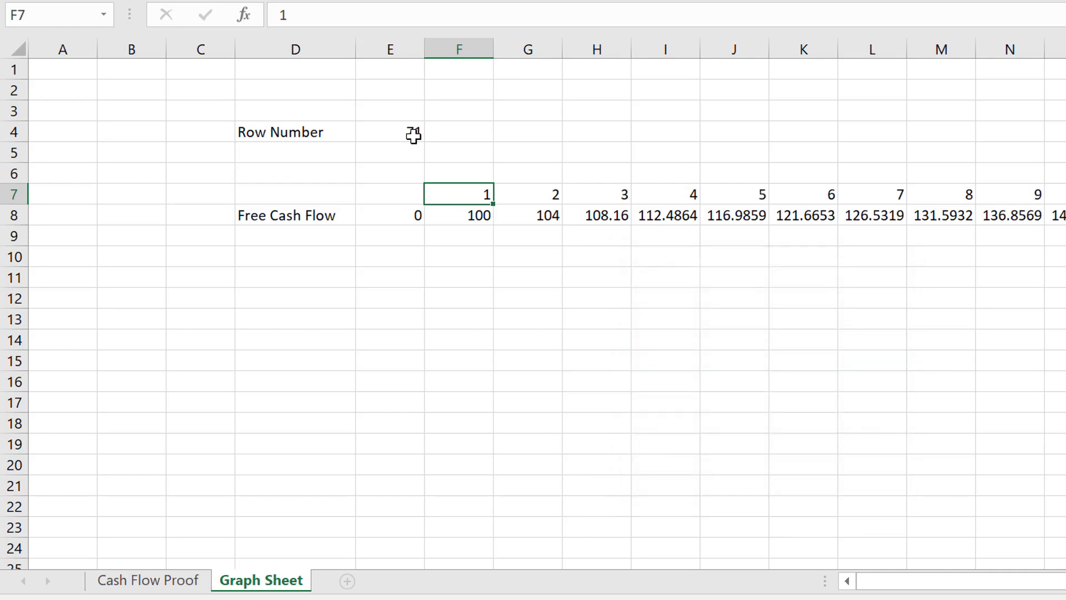
- Format the row 8 values from F8 onward as numbers with thousands separators and two decimals
key("Down")
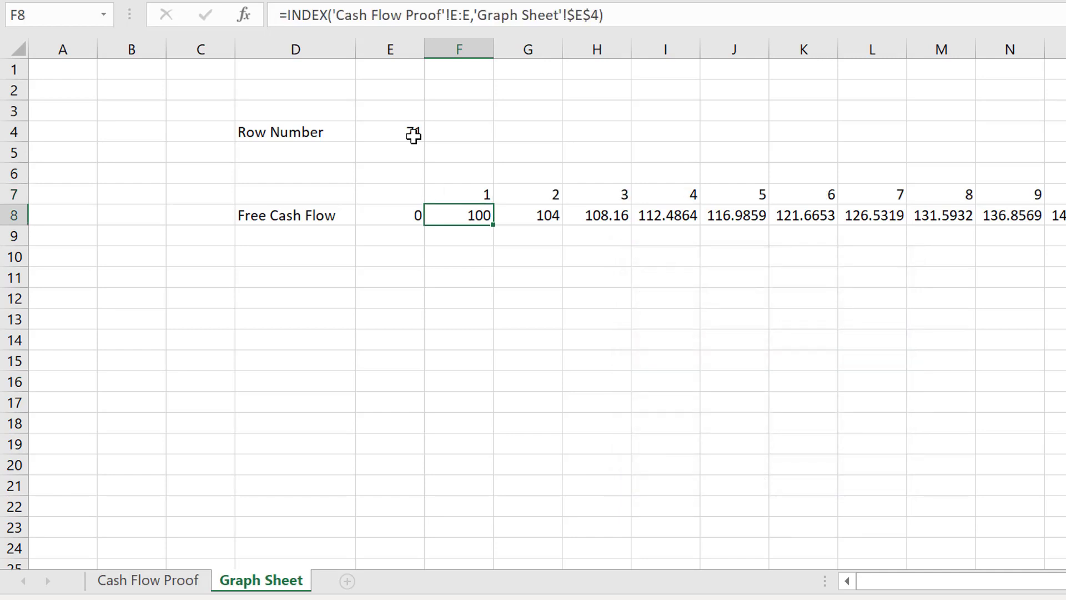
key("ctrl+shift+Right")
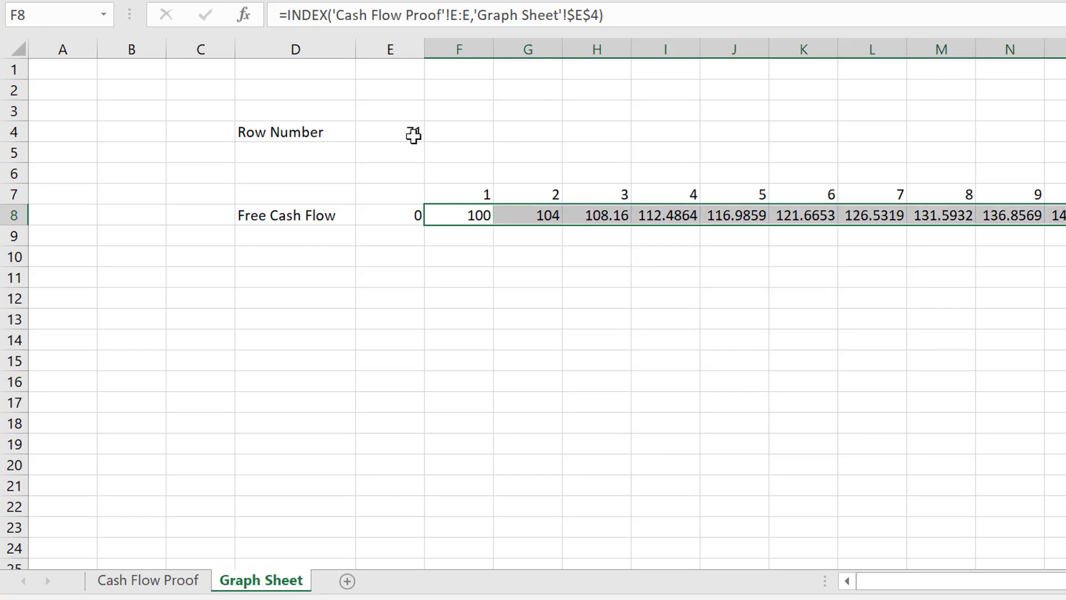
key("ctrl+shift+1")
key("Left")
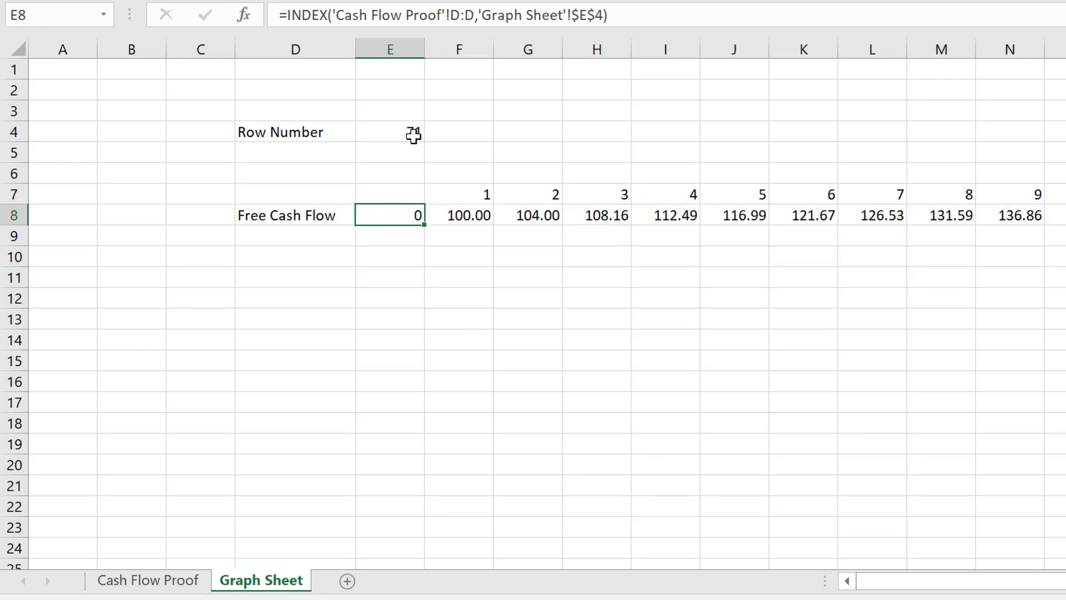
- Examine the row 8 values beneath the period numbers, out to period 30 and back
key("Right")
key("Right")
key("Right")
key("Right")
key("Right")
key("Right")
key("Right")
key("Right")
key("Right")
key("Right")
key("Right")
key("Right")
key("Right")
key("Right")
key("Right")
key("Right")
key("Right")
key("Right")
key("Right")
key("Right")
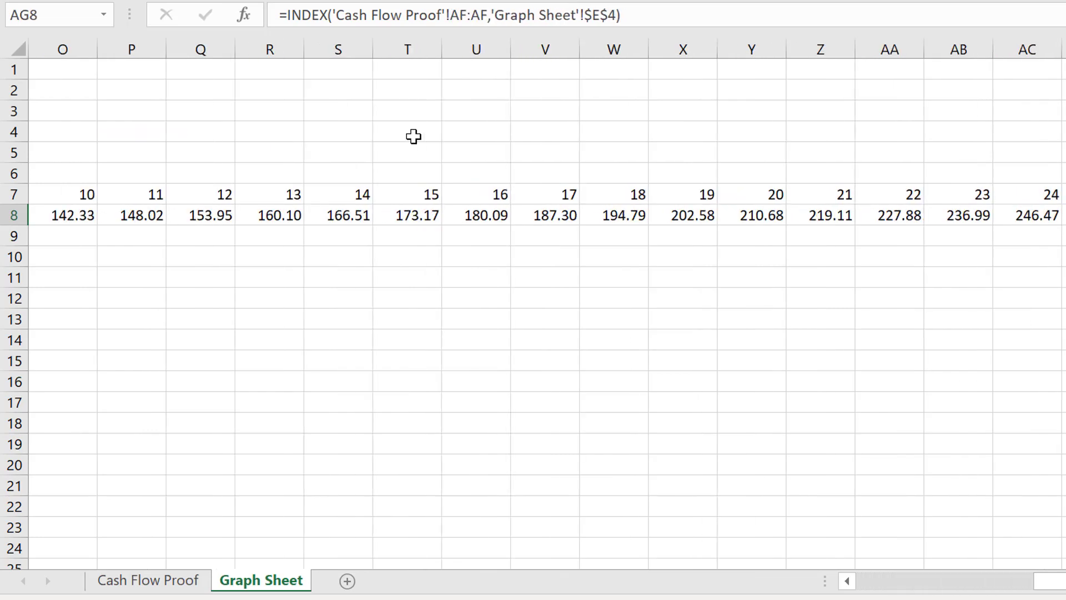
key("Left")
key("Left")
key("Left")
key("Left")
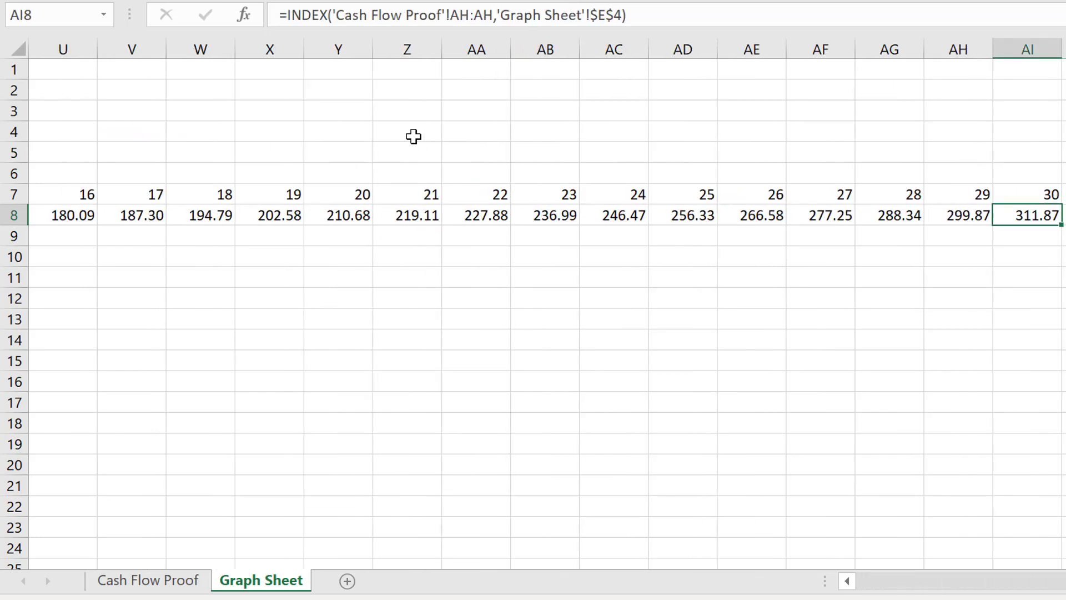
key("ctrl+Left")
key("Left")
key("Left")
key("Left")
key("Right")
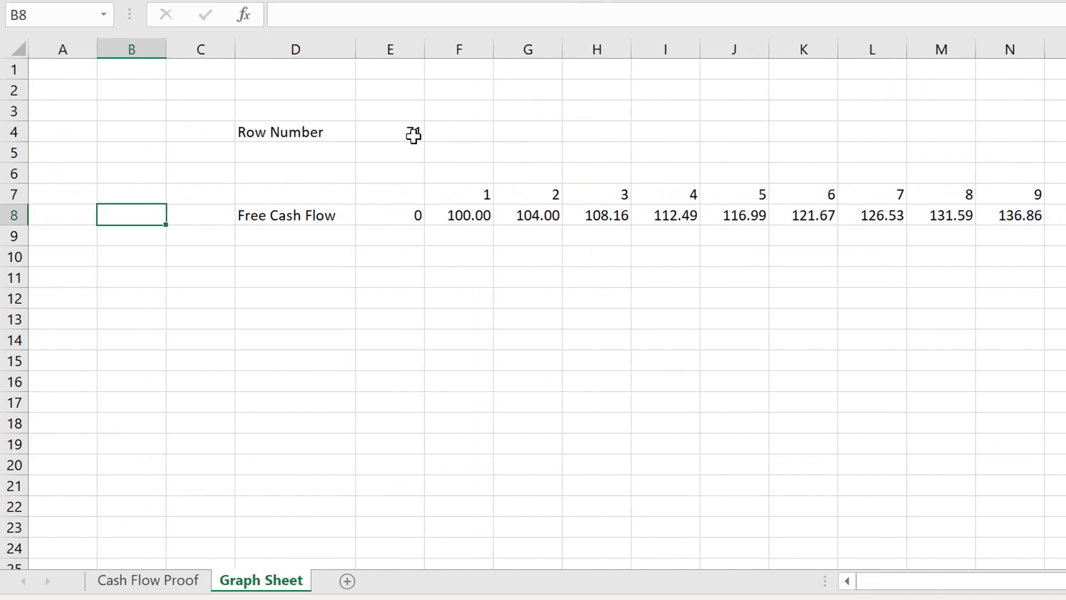
- Set the row number in E4 to 73
key("Up")
key("Up")
key("Up")
key("Up")
key("Right")
key("Right")
key("Right")
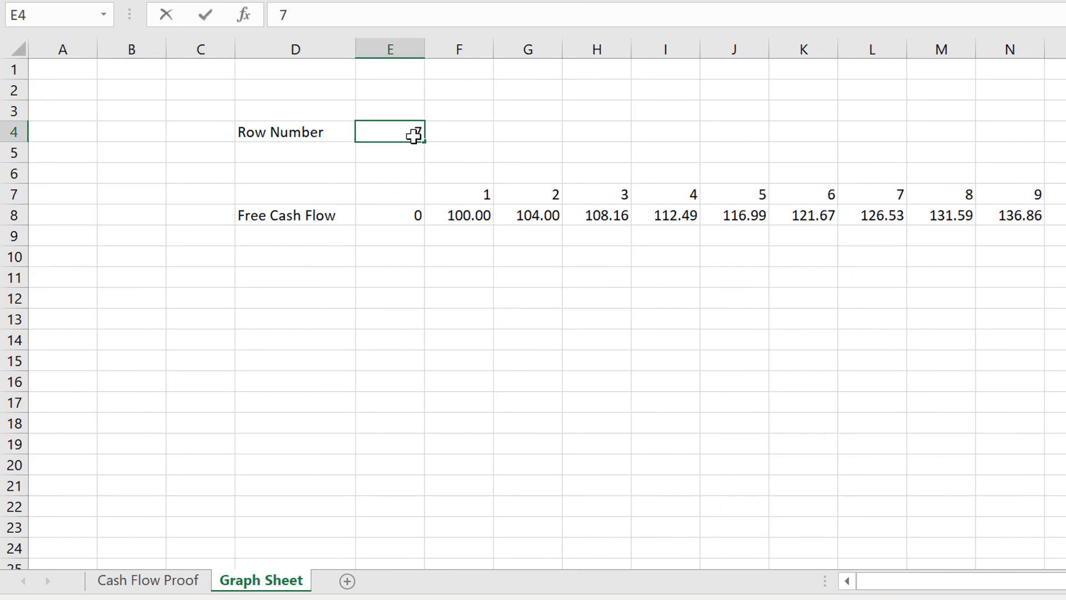
type("3")
key("Return")
left_click(413, 134)
key("Return")
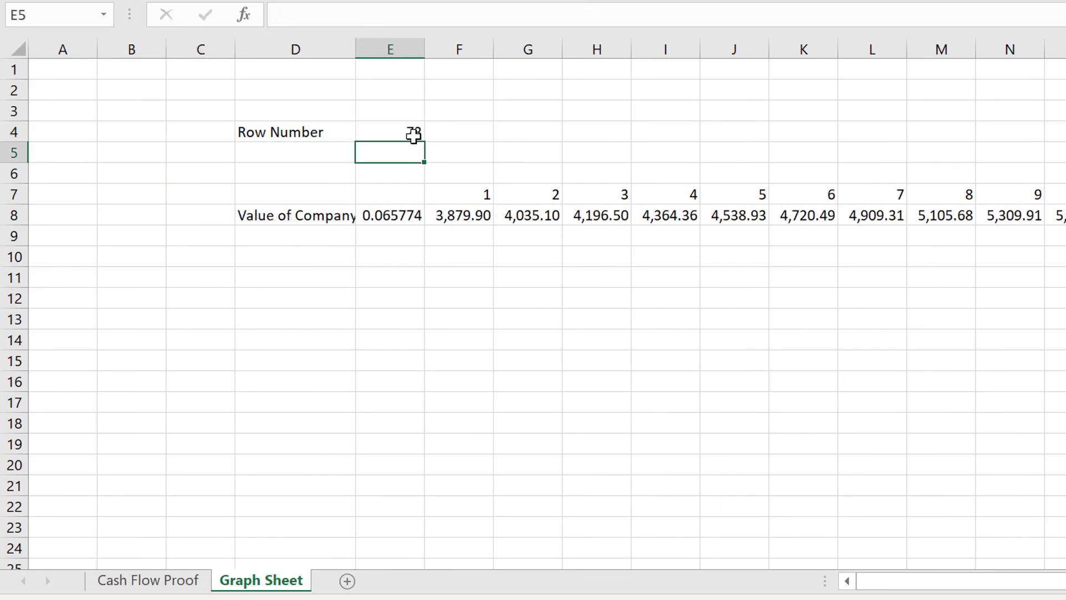
key("Down")
key("Down")
key("Down")
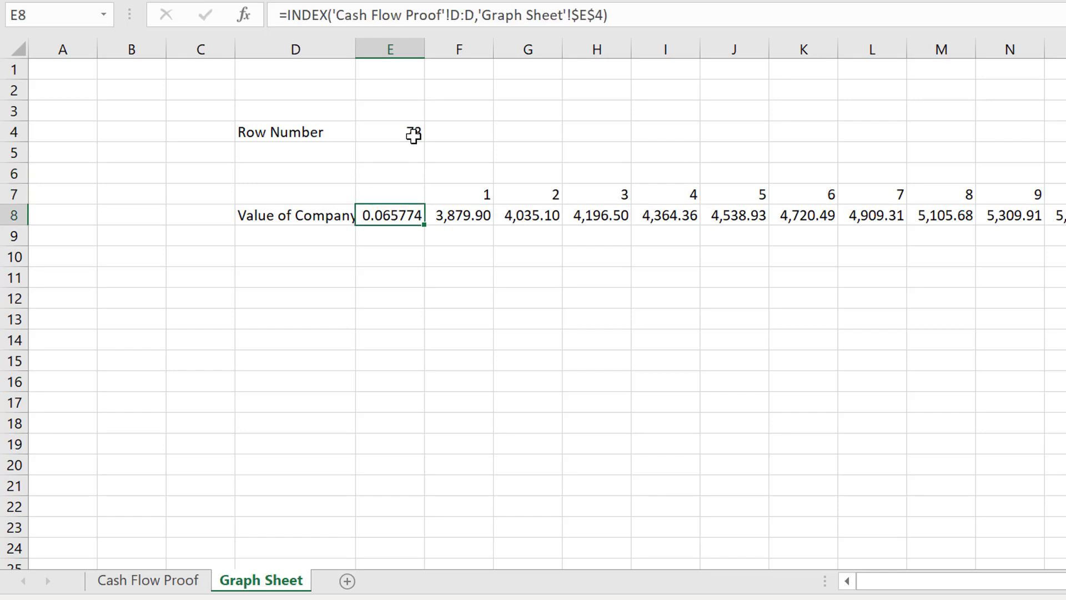
key("Up")
key("Up")
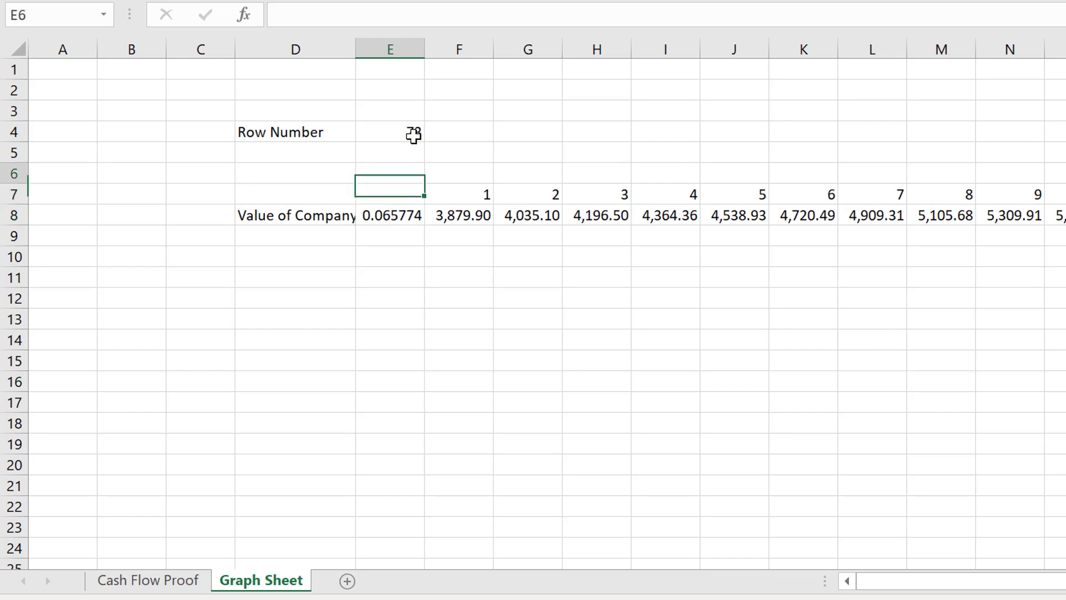
- Link cell D12 to the item label in D8
key("Down")
key("Down")
key("Down")
key("Down")
key("Down")
key("Down")
key("Left")
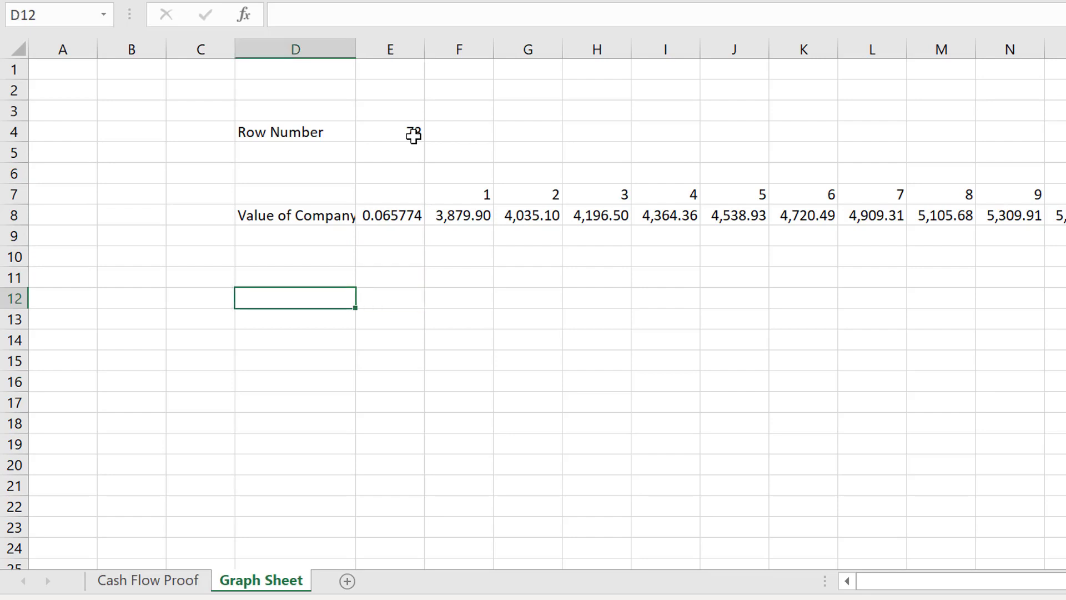
type("=")
key("Up")
key("Up")
key("Up")
key("Up")
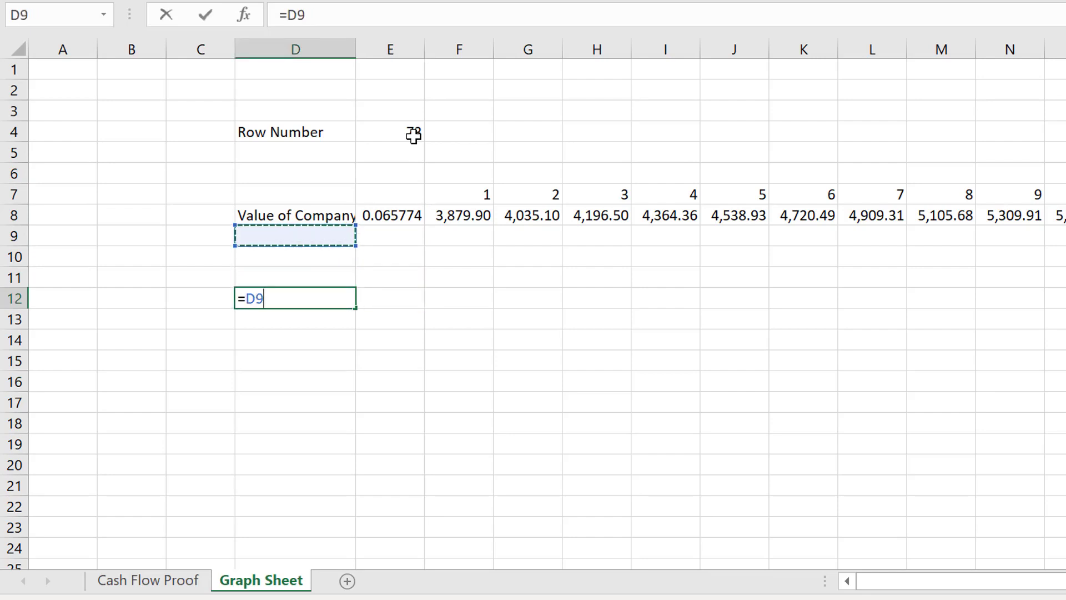
key("ctrl+Return")
- Link cell E12 to the rate in E8 and format it as a percentage with two decimals
key("Right")
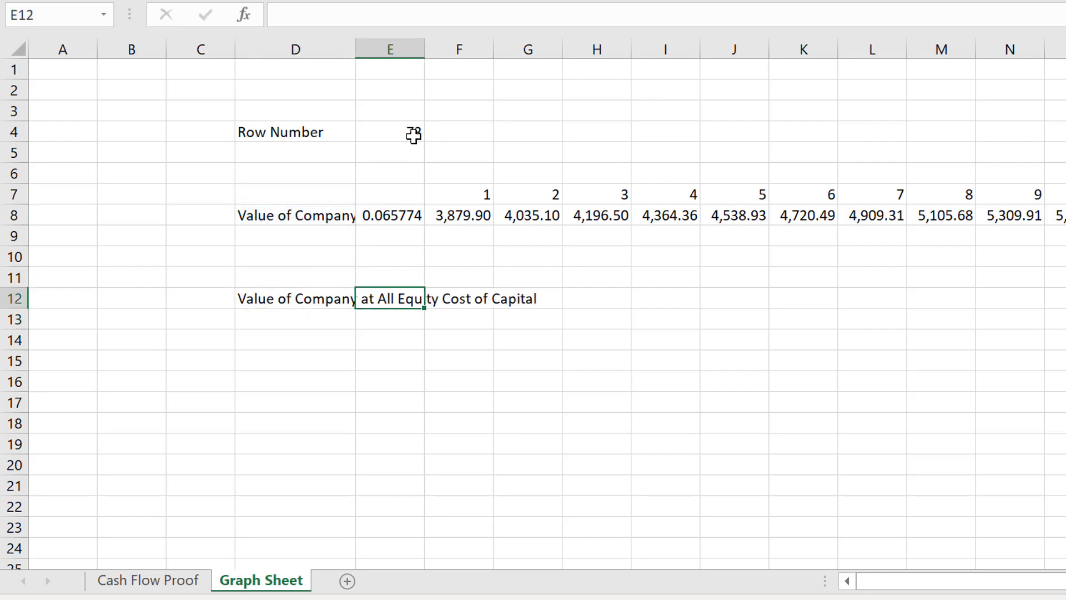
type("=")
key("Up")
key("Up")
key("Up")
key("Up")
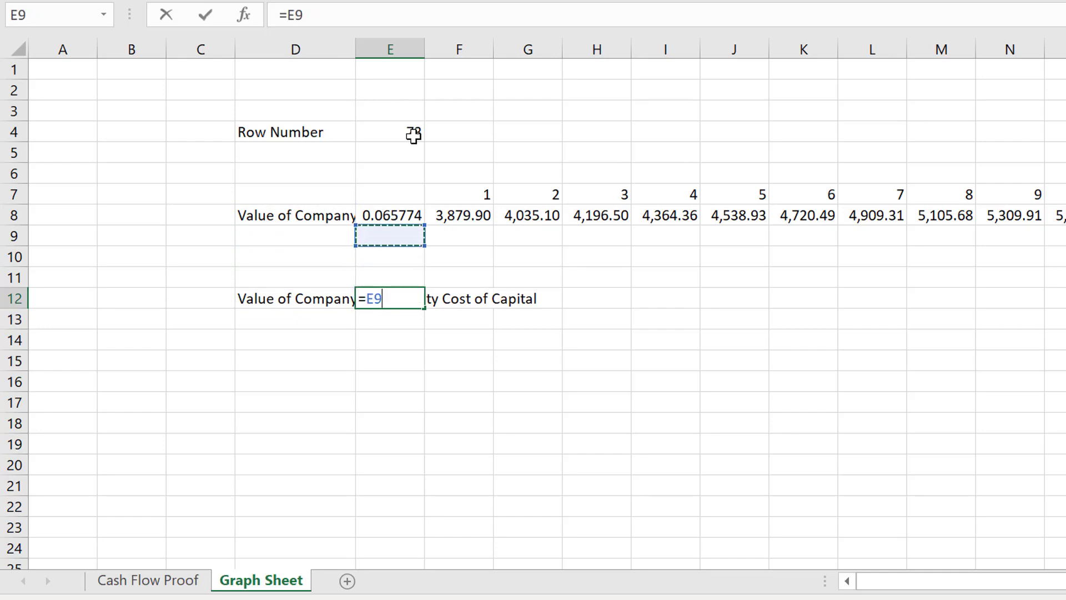
key("Return")
key("Up")
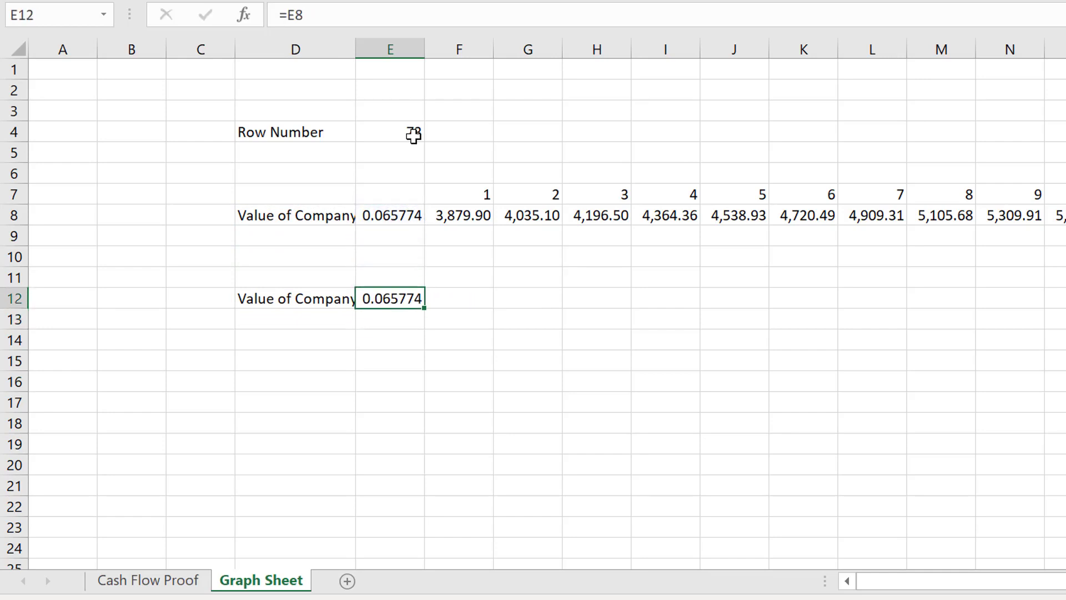
key("ctrl+shift+5")
- Clear the INDEX formula from cell E8, between the item label and the first yearly value
key("Up")
key("Up")
key("Up")
key("Up")
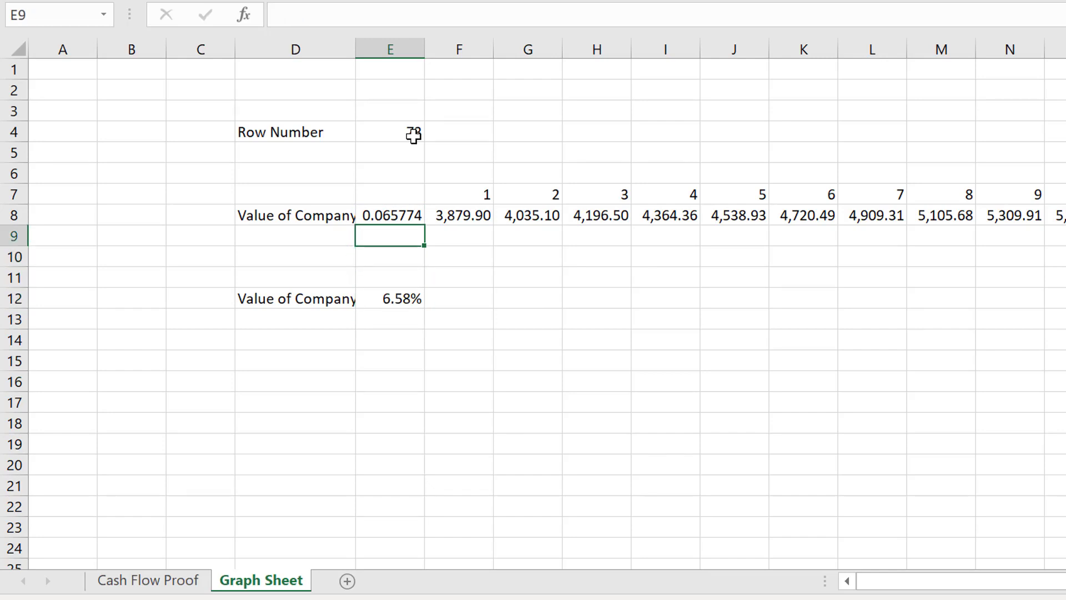
key("Delete")
key("Down")
key("Down")
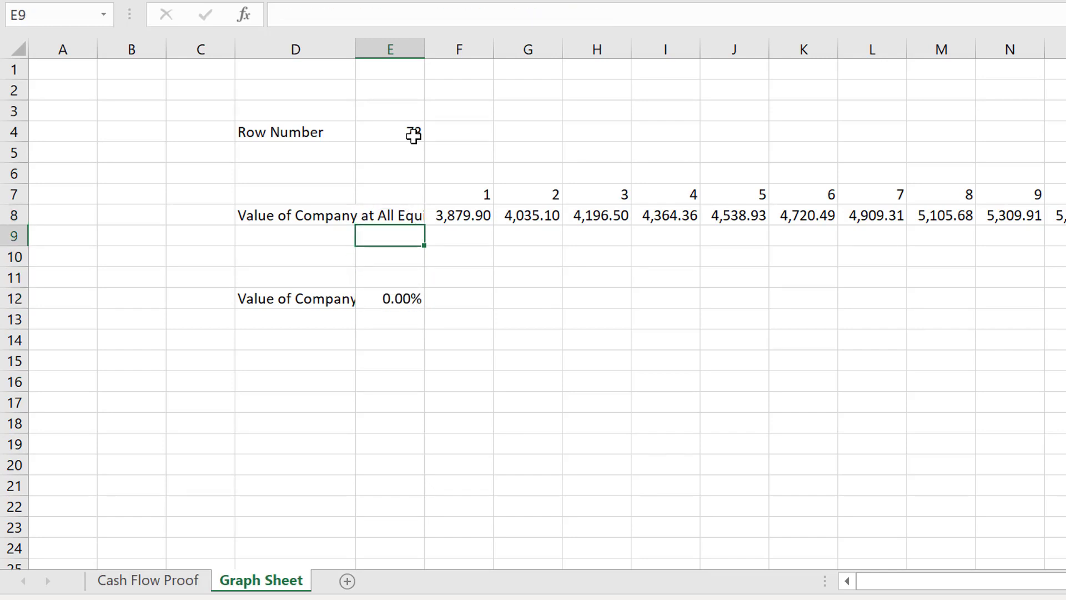
key("Up")
key("Up")
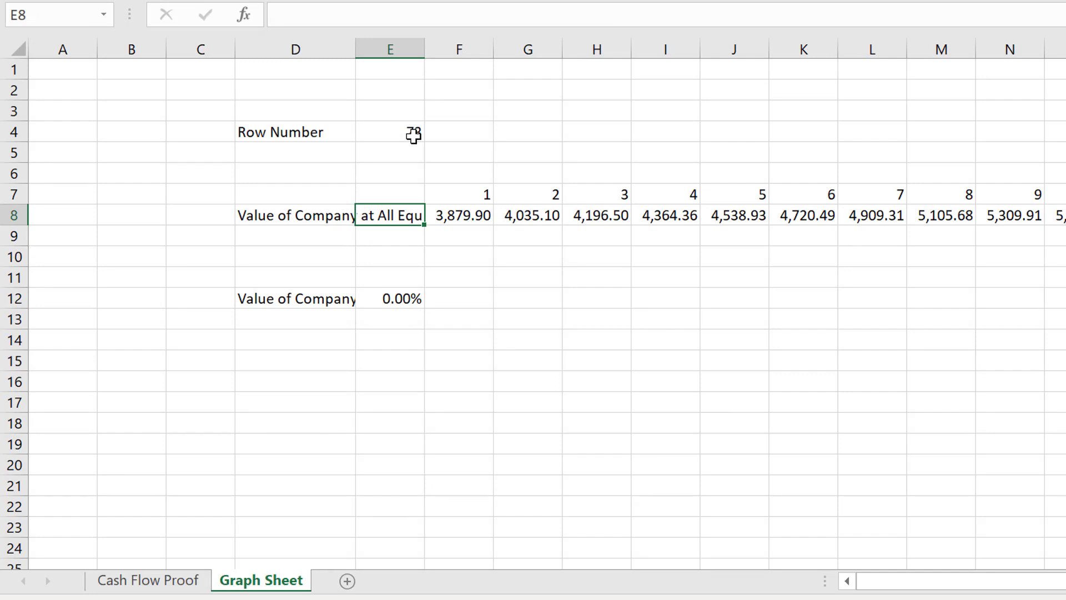
- Undo the clearing of E8 and move its INDEX formula into E12, formatted as a percentage
key("ctrl+z")
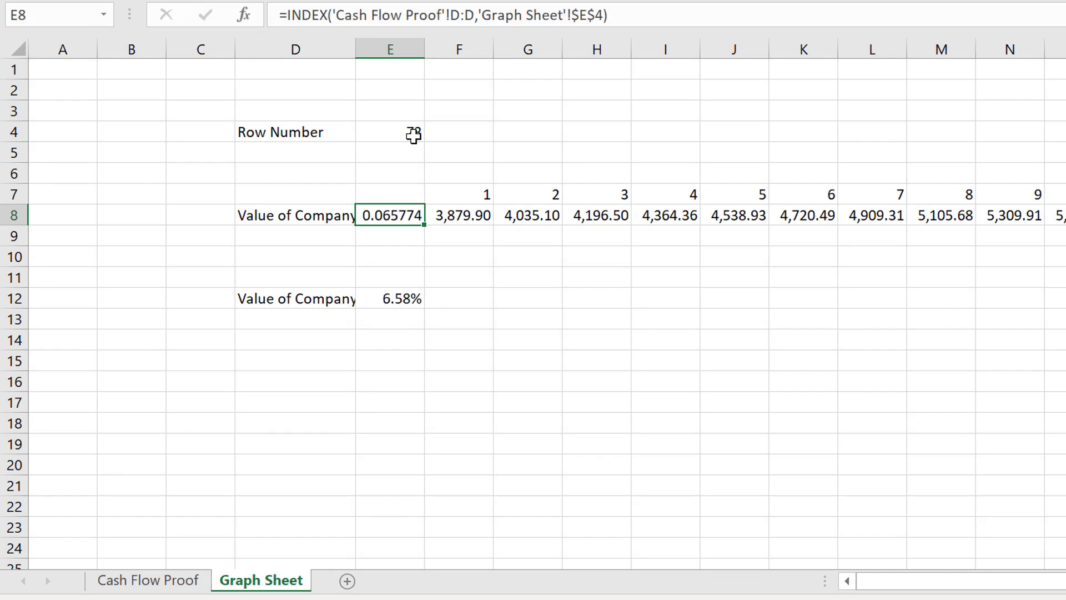
key("ctrl+x")
key("Down")
key("Down")
key("Down")
key("Down")
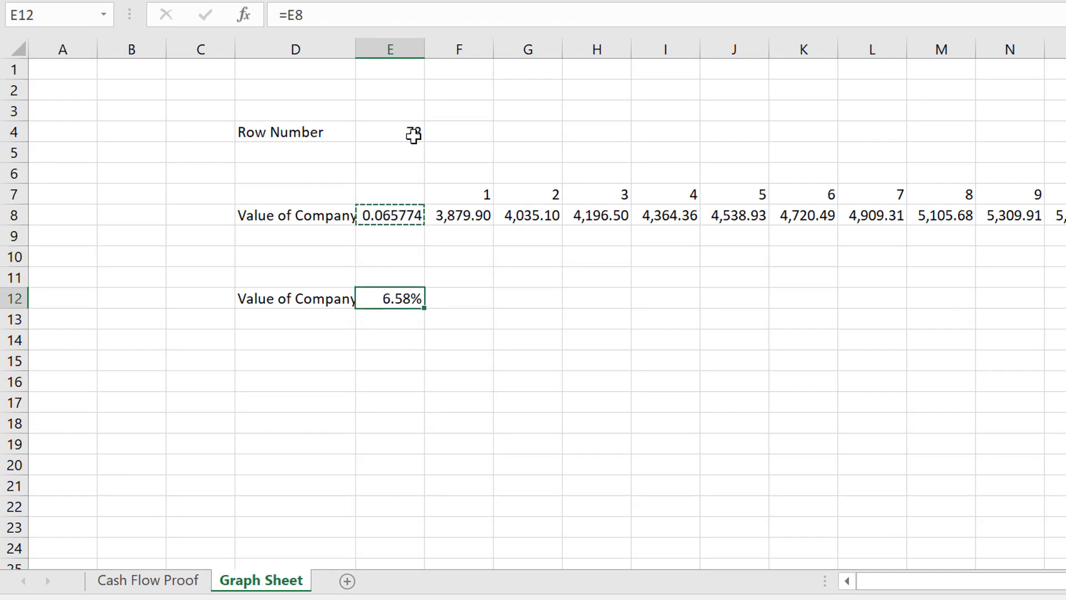
key("ctrl+v")
key("ctrl+shift+5")
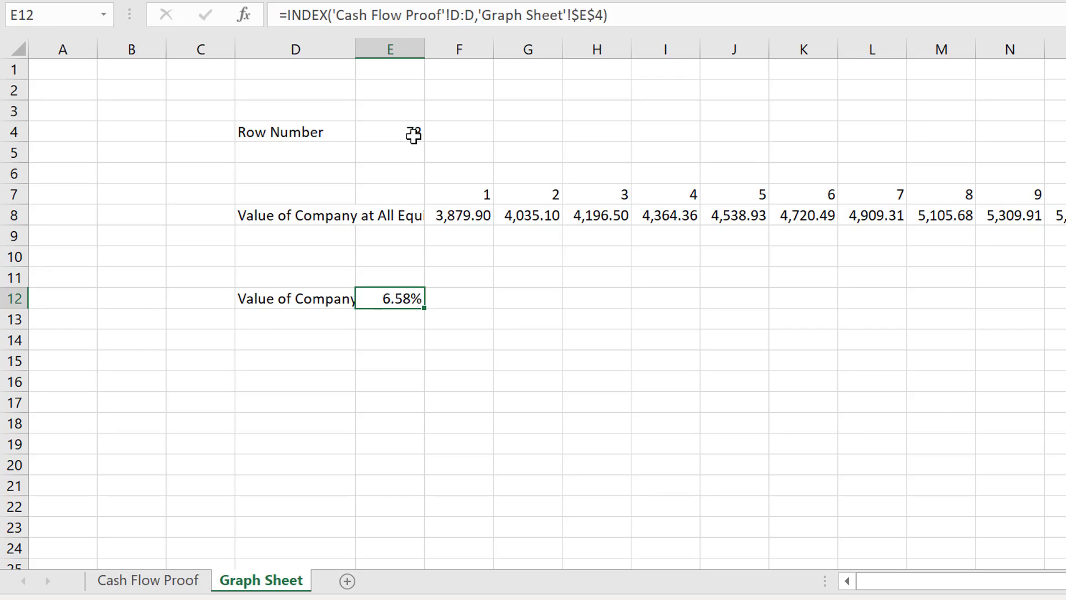
- Create a column chart on its own chart sheet from rows 7 and 8, starting at D7 and covering all the years
key("Up")
key("Up")
key("Up")
key("Up")
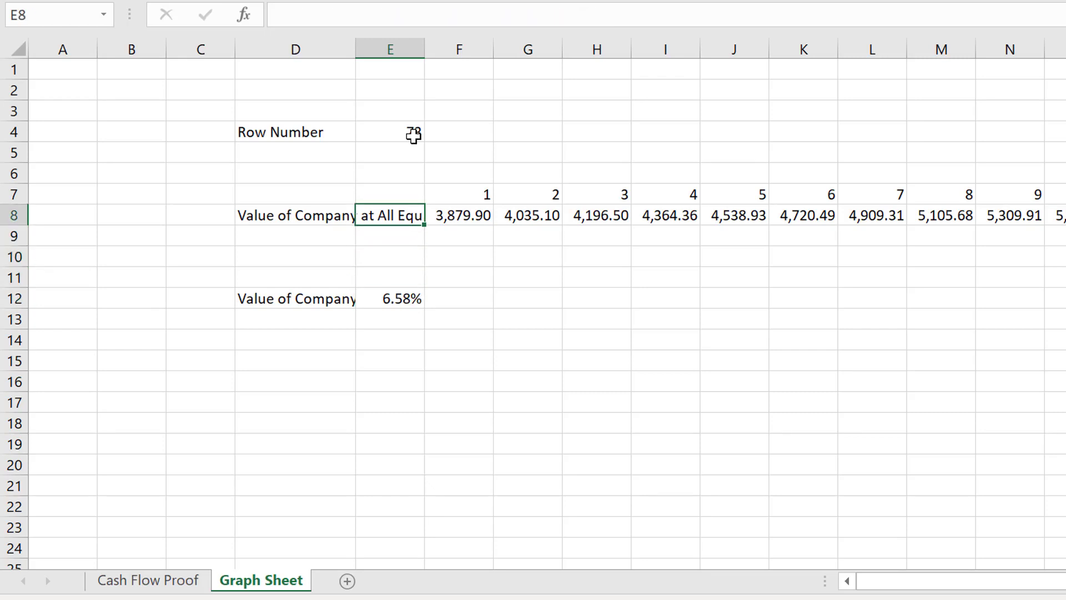
key("Up")
key("Up")
key("Down")
key("Left")
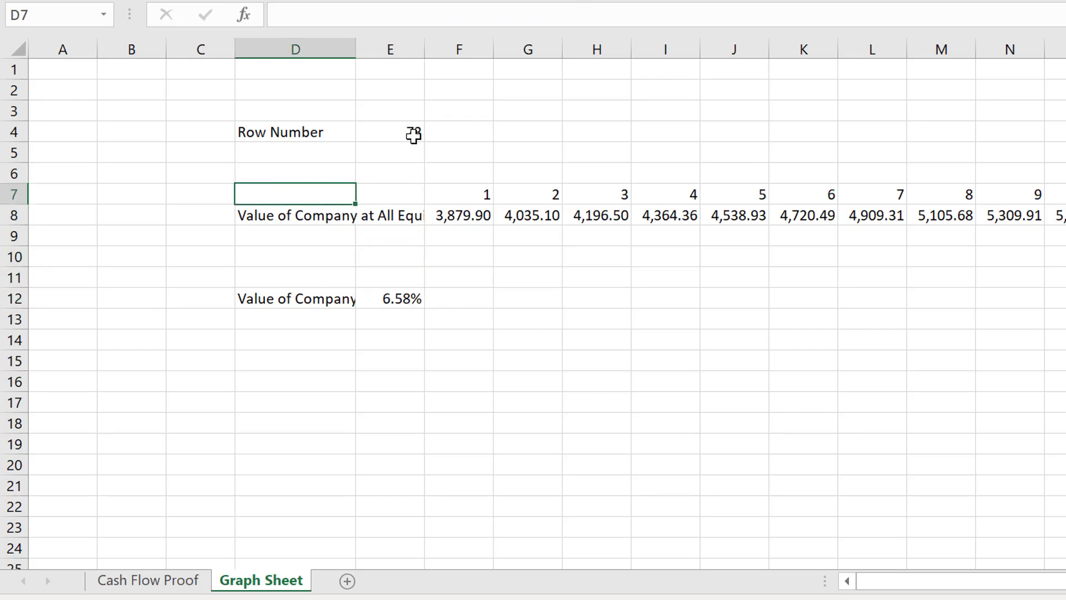
key("shift+Down")
key("shift+Right")
key("shift+Right")
key("ctrl+shift+Right")
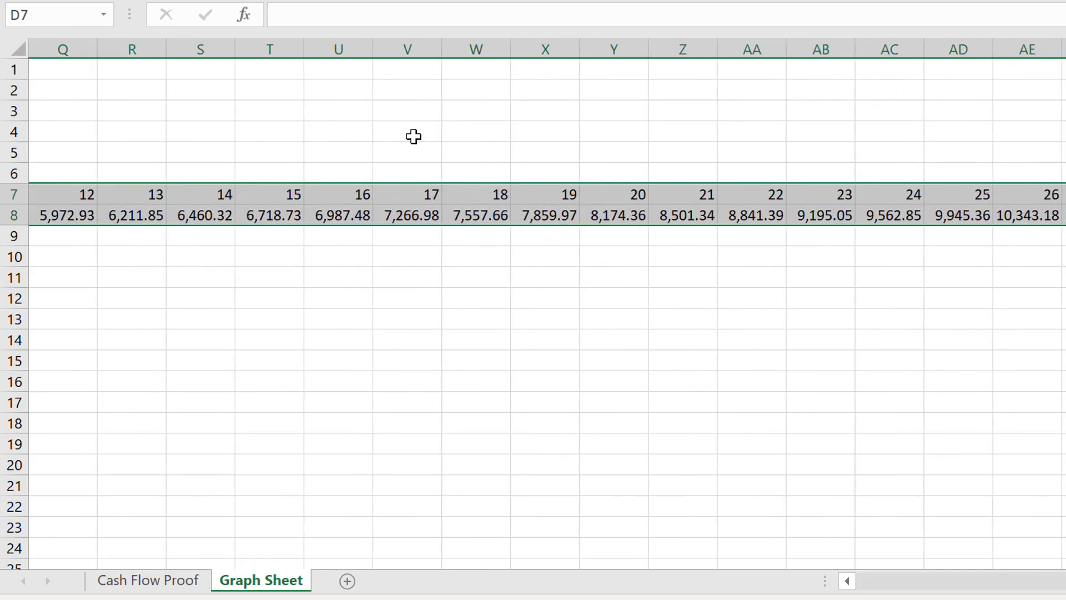
key("F11")
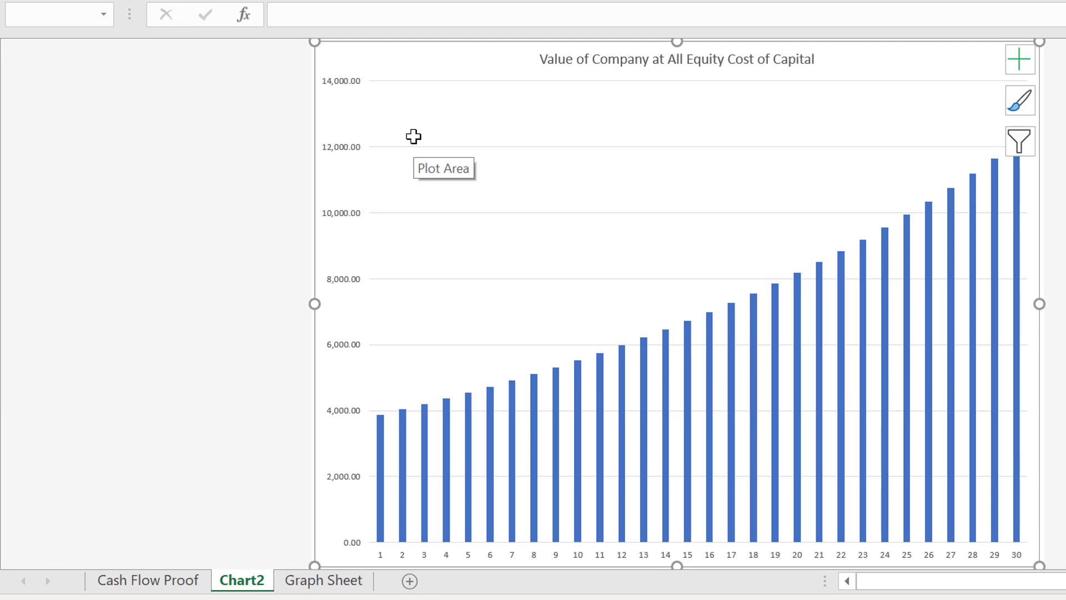
- Link the chart title to cells D12:E12 on the Graph Sheet
left_click(586, 57)
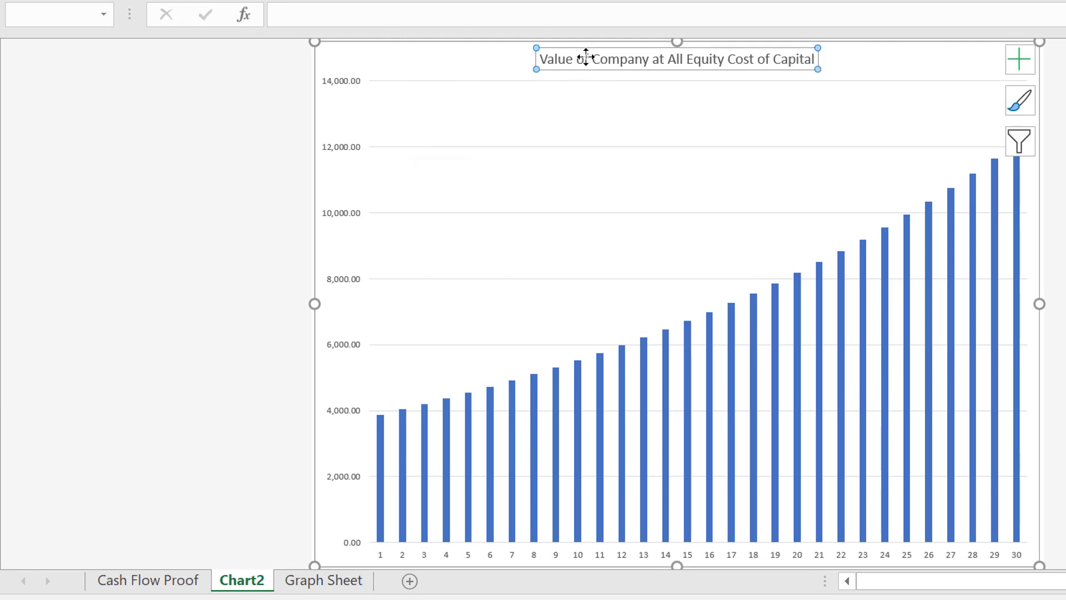
type("=")
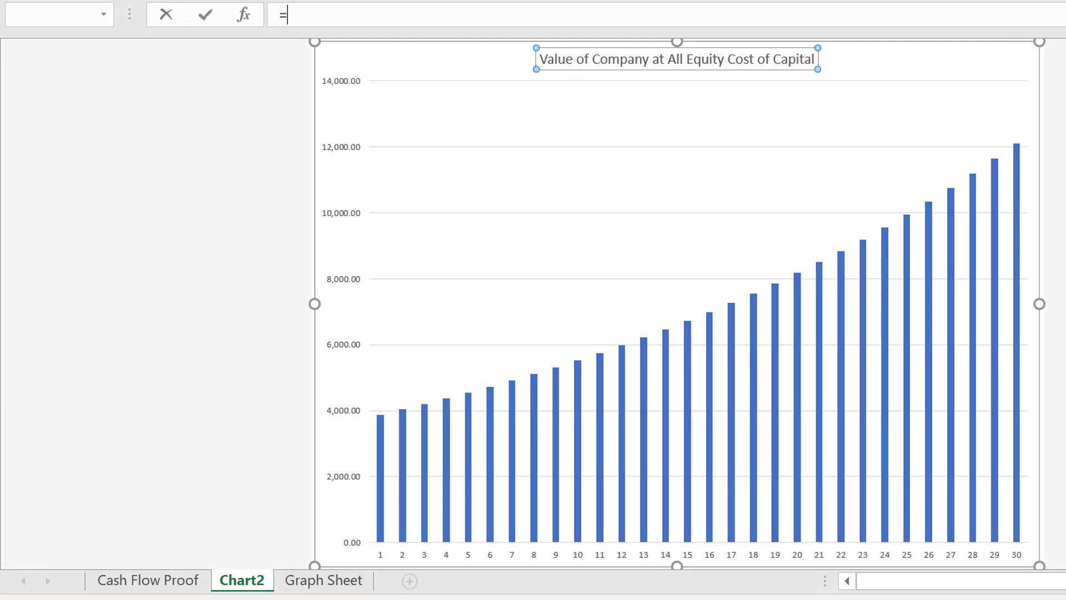
left_click(324, 580)
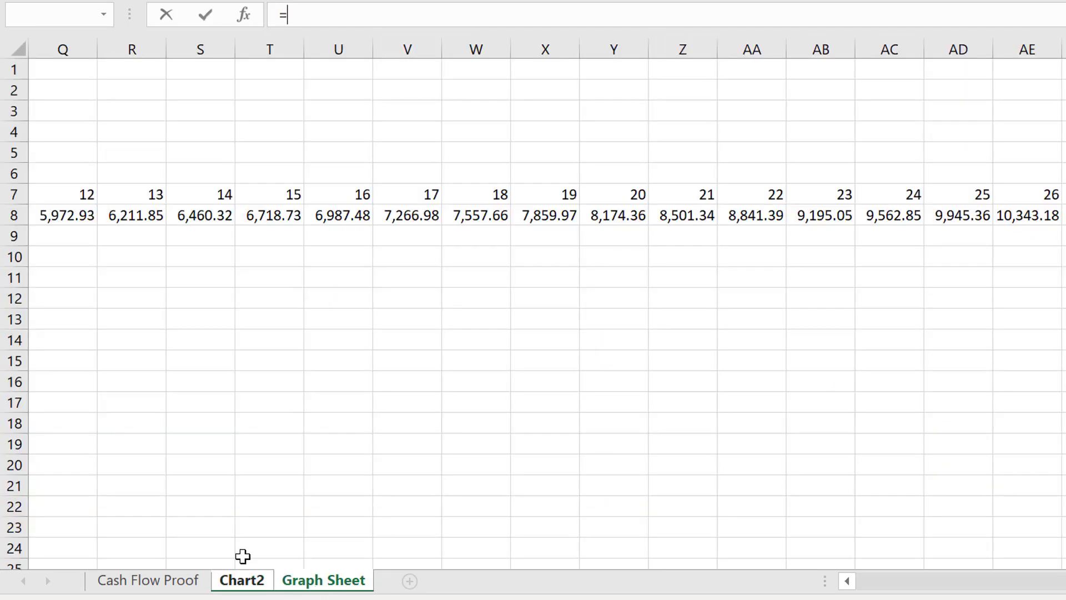
left_click(232, 451)
key("Home")
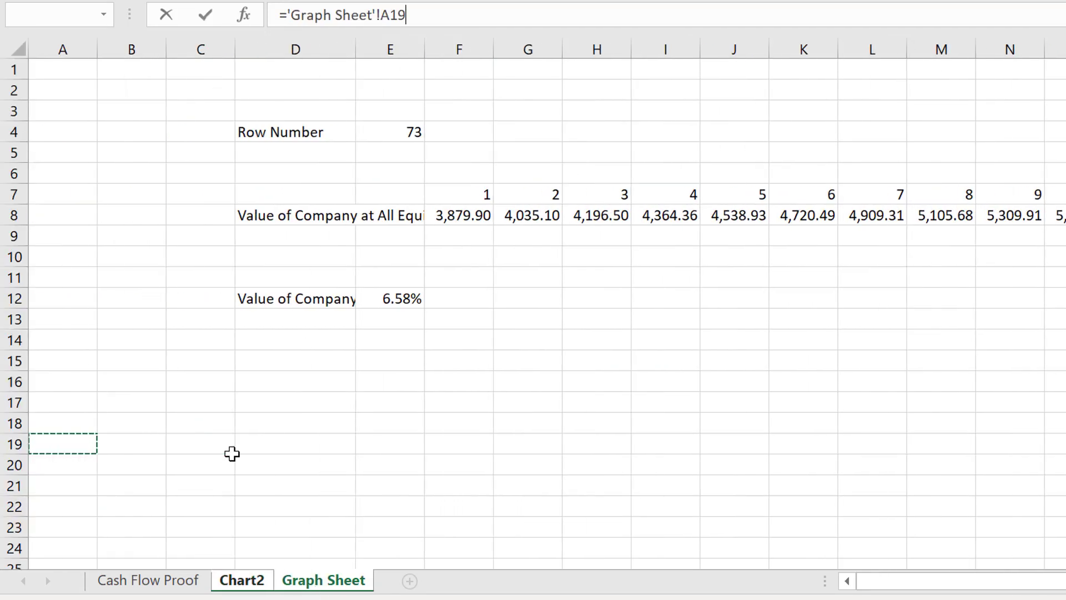
key("Up")
key("Up")
key("Up")
key("Up")
key("Up")
key("Up")
key("Up")
key("Right")
key("Right")
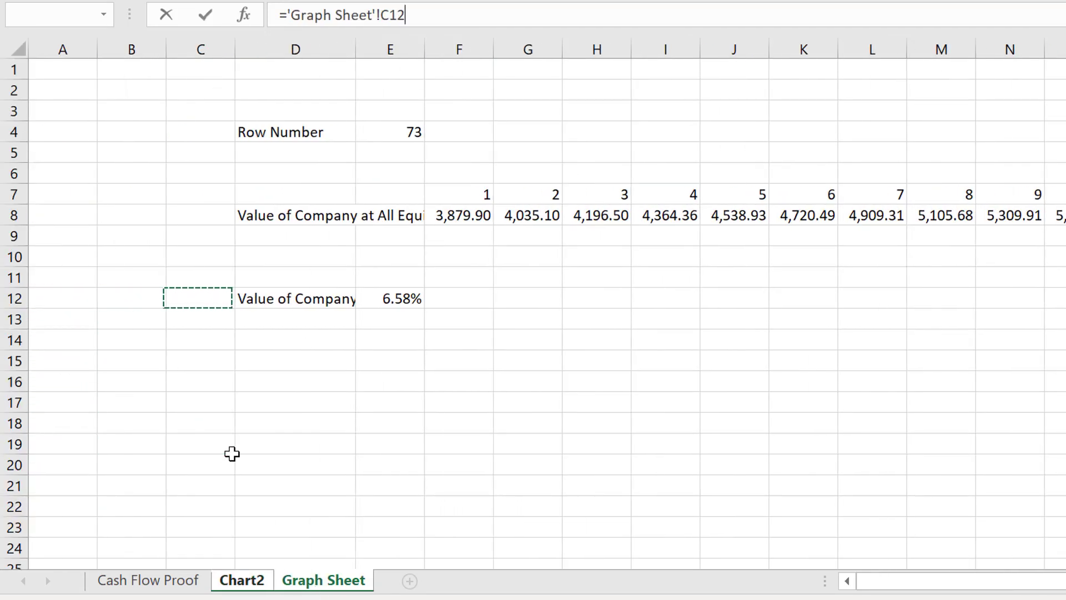
key("Right")
key("shift+Right")
key("Return")
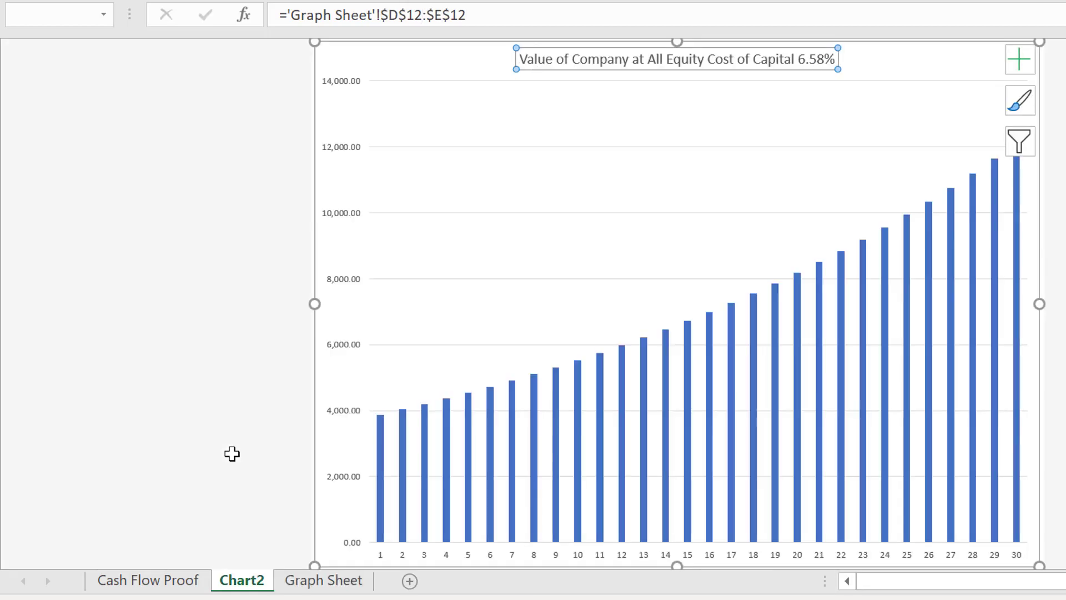
left_click(152, 412)
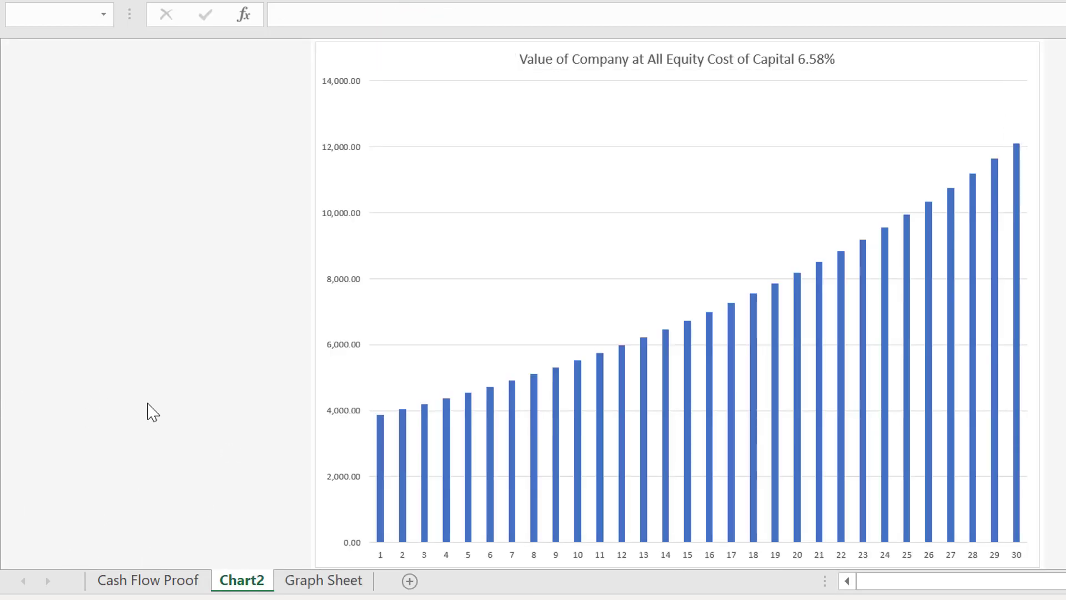
left_click(300, 580)
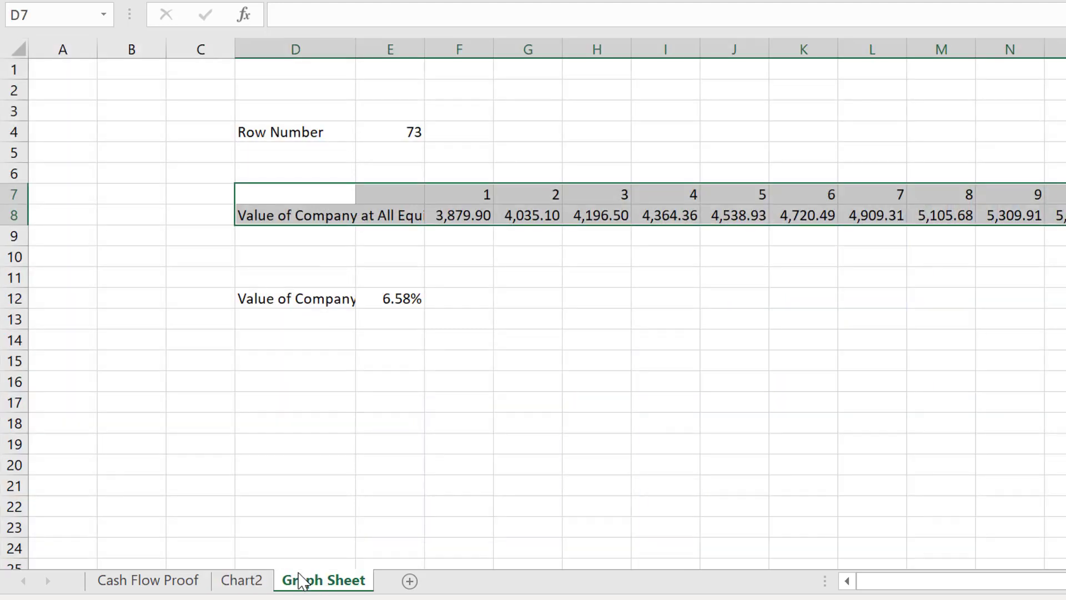
left_click(192, 292)
type("=")
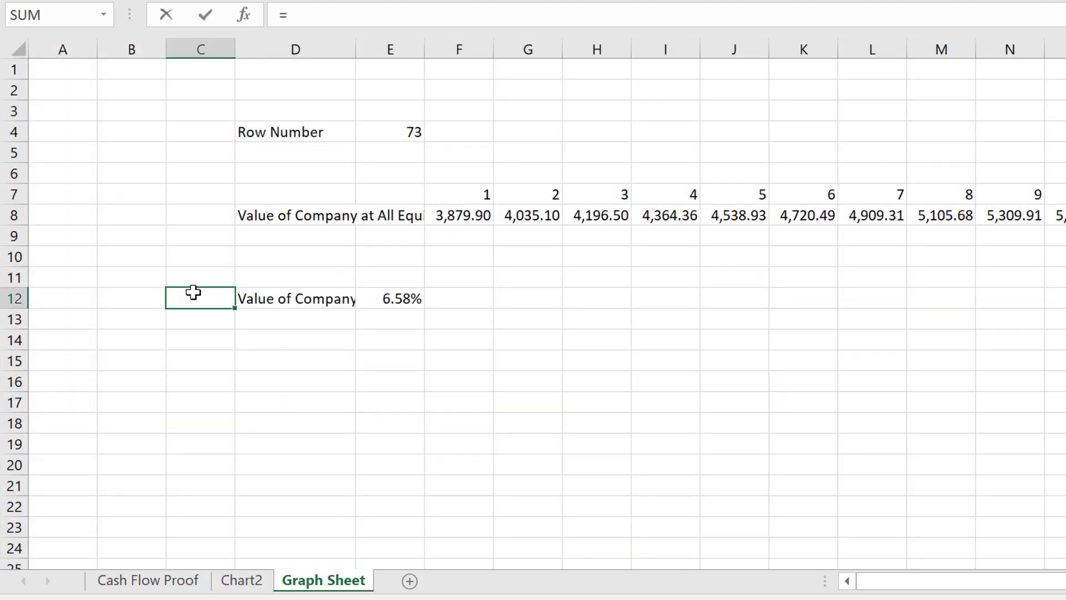
key("ctrl+Page_Up")
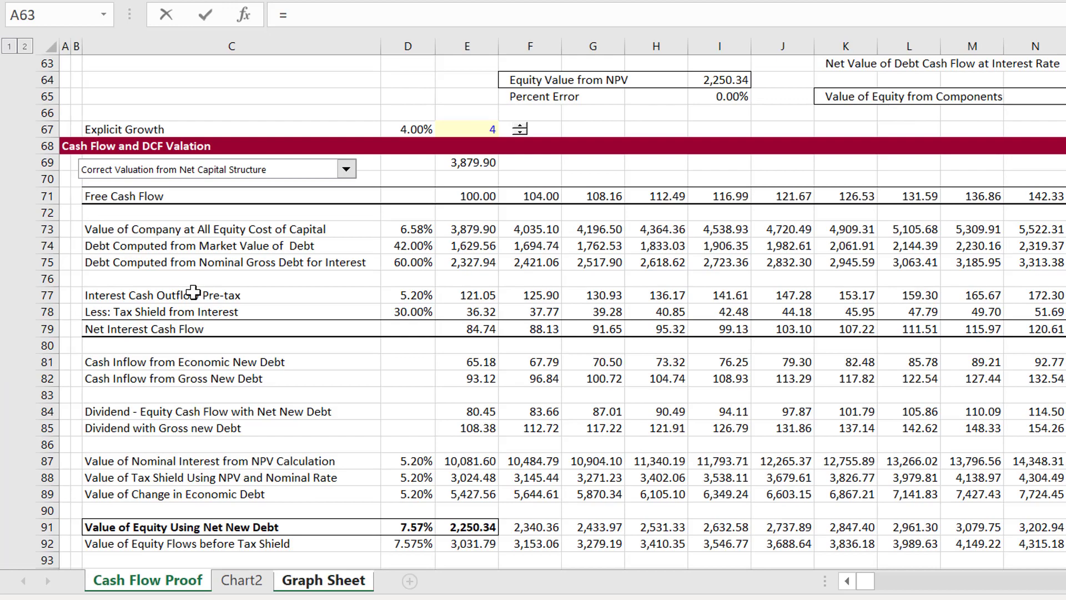
key("ctrl+Up")
key("Page_Down")
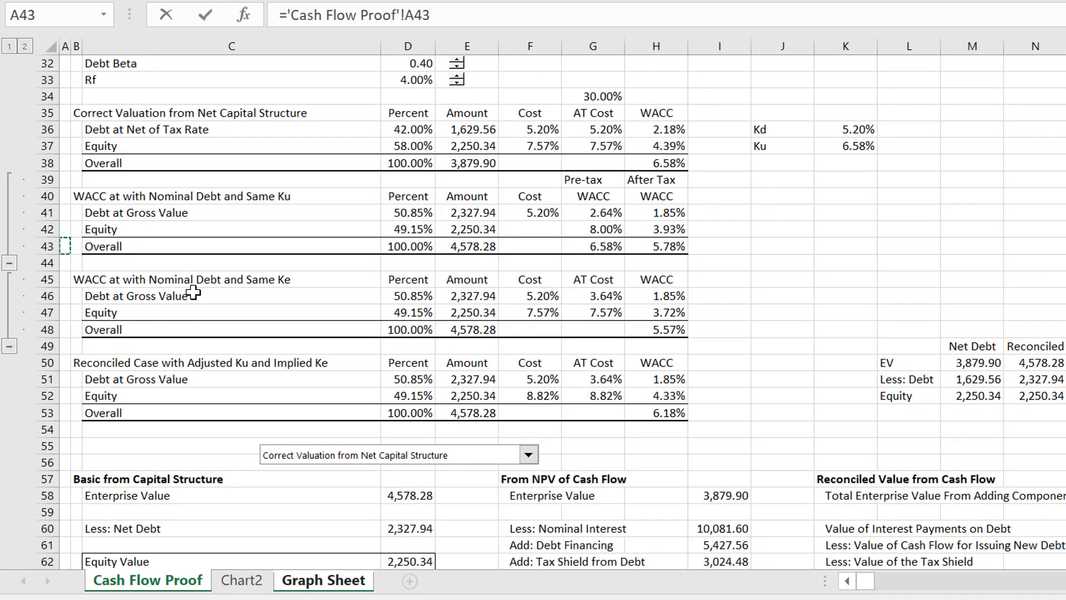
key("Down")
key("Down")
key("Down")
key("Up")
key("Up")
key("Escape")
type("=in")
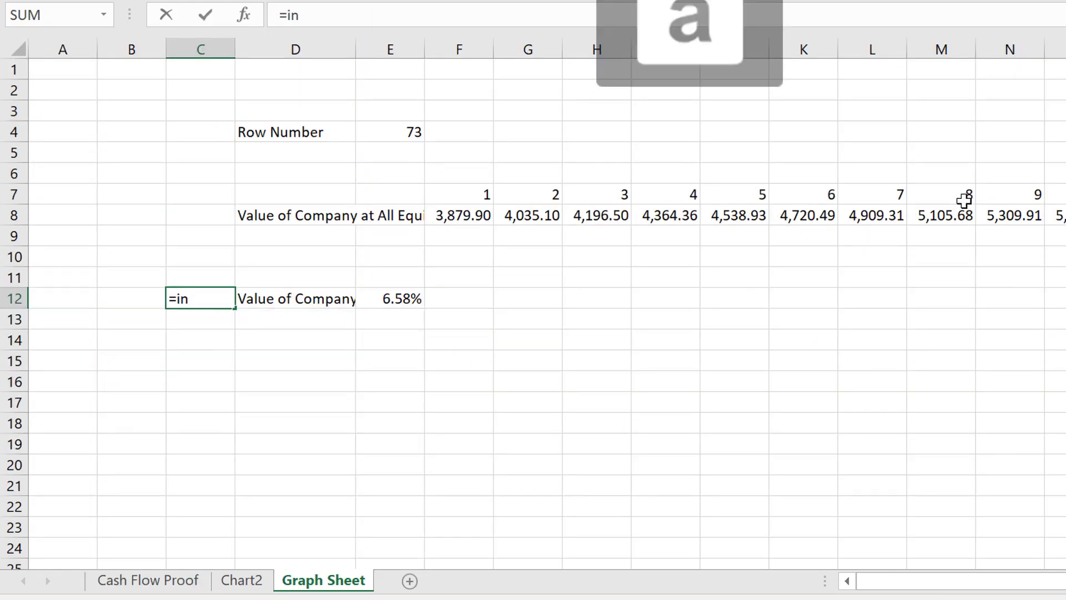
key("Escape")
- In C12 of the Graph Sheet, enter an INDEX formula on Cash Flow Proof range W38:W41 with Q45 as the row number
type("=in")
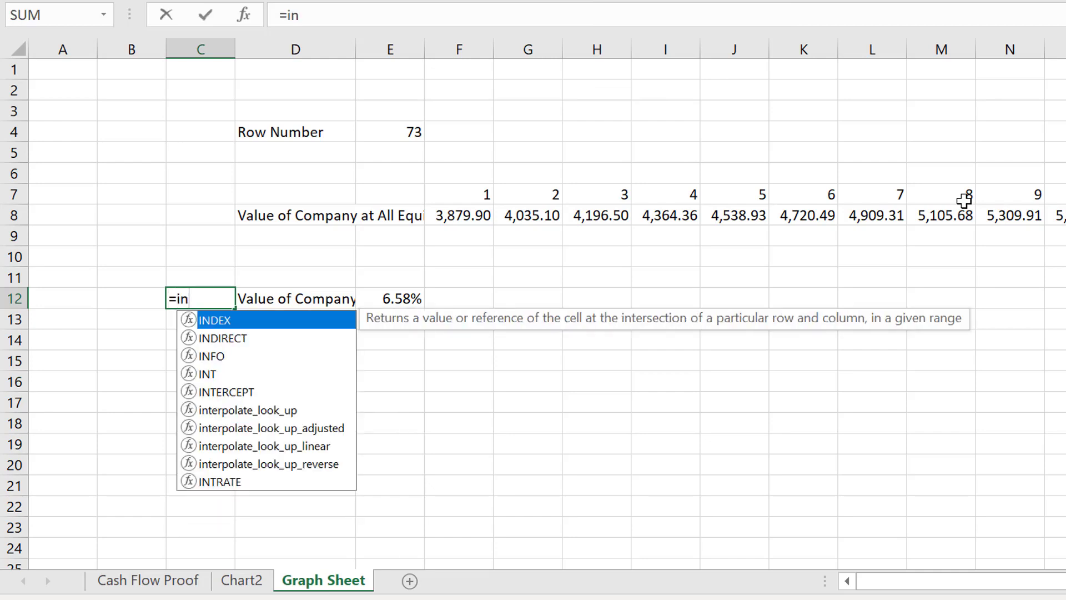
key("Tab")
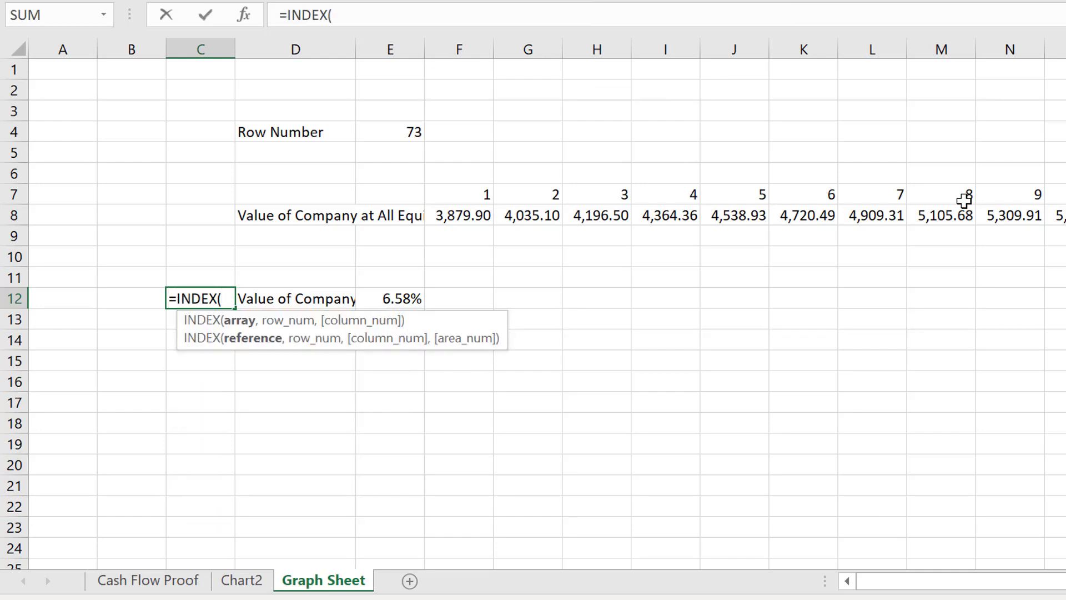
key("ctrl+Page_Up")
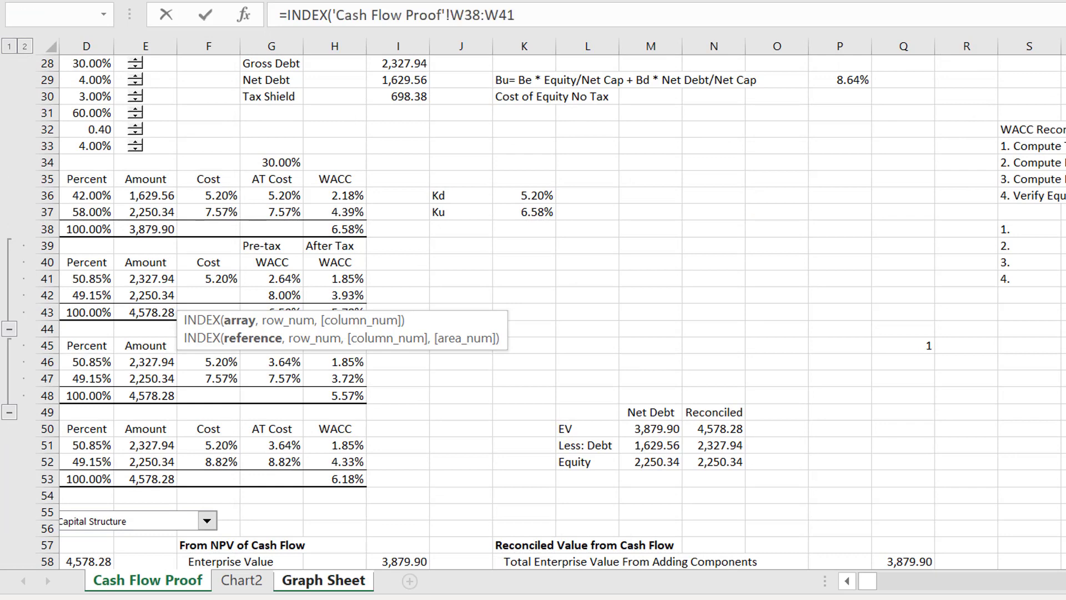
type(",")
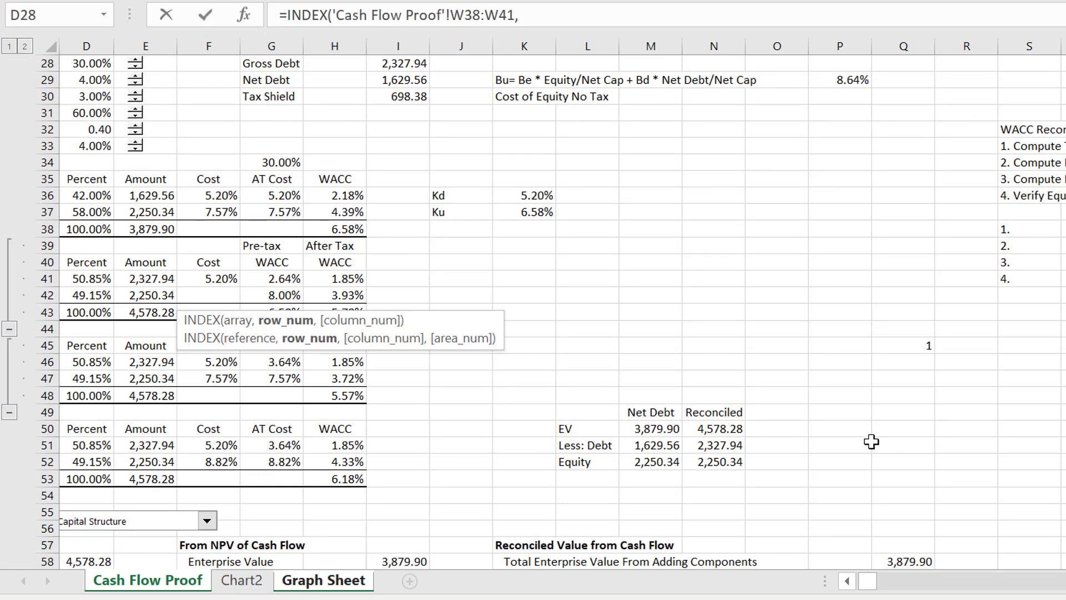
left_click(894, 346)
key("Return")
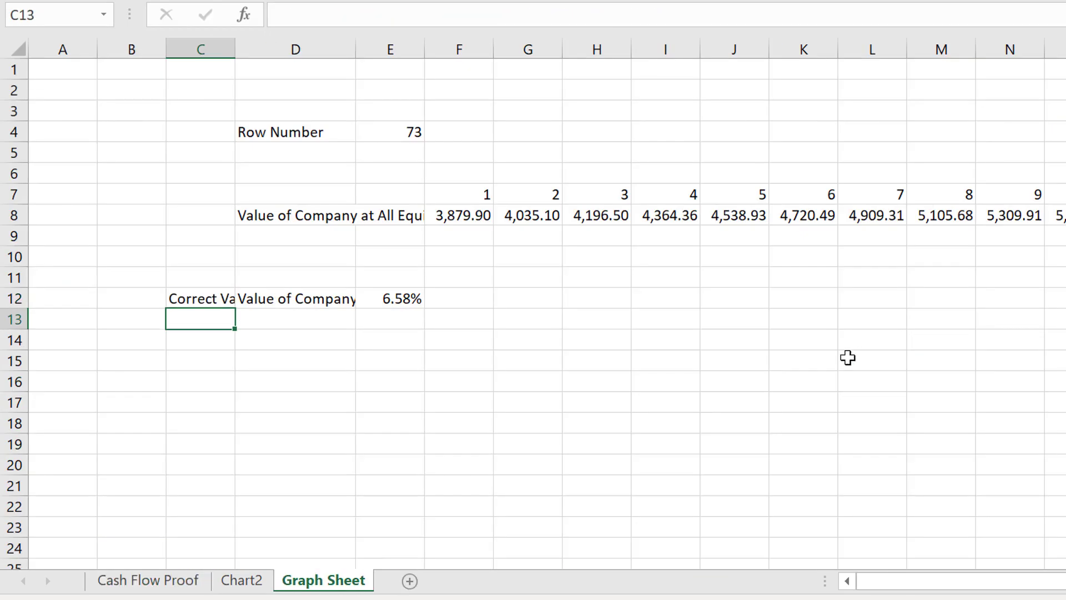
key("Up")
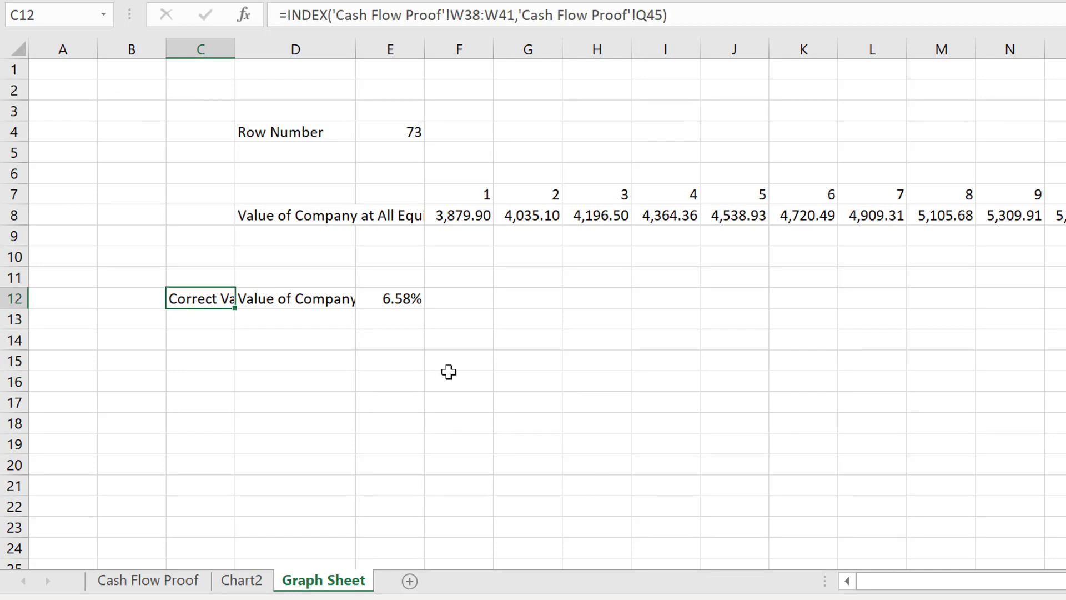
- Relink the chart title to cells C12:E12 on the Graph Sheet so it includes the valuation case name
key("ctrl+Page_Up")
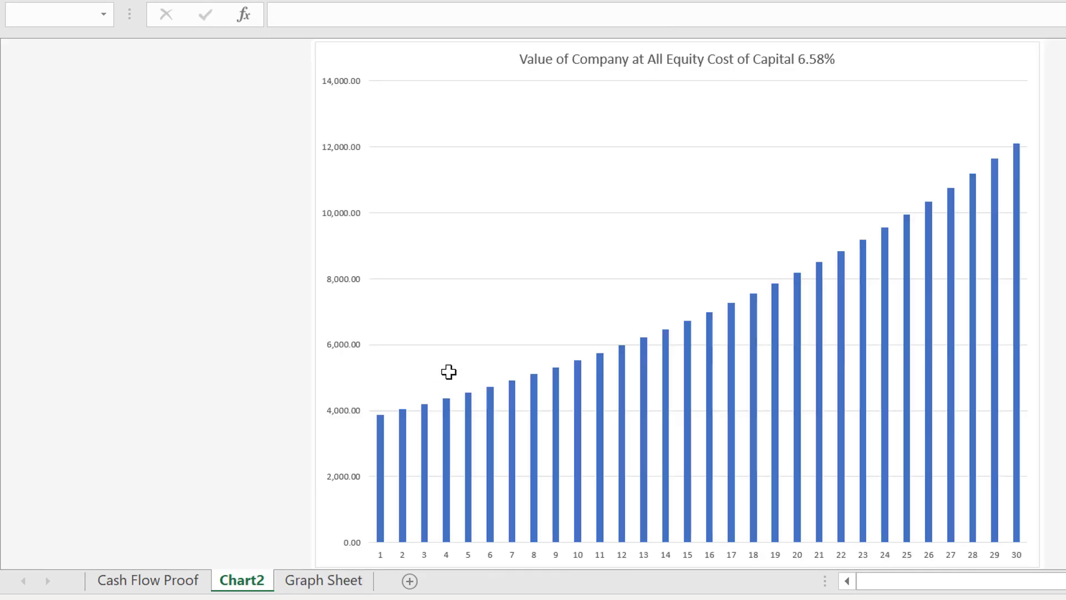
left_click(536, 68)
type("=")
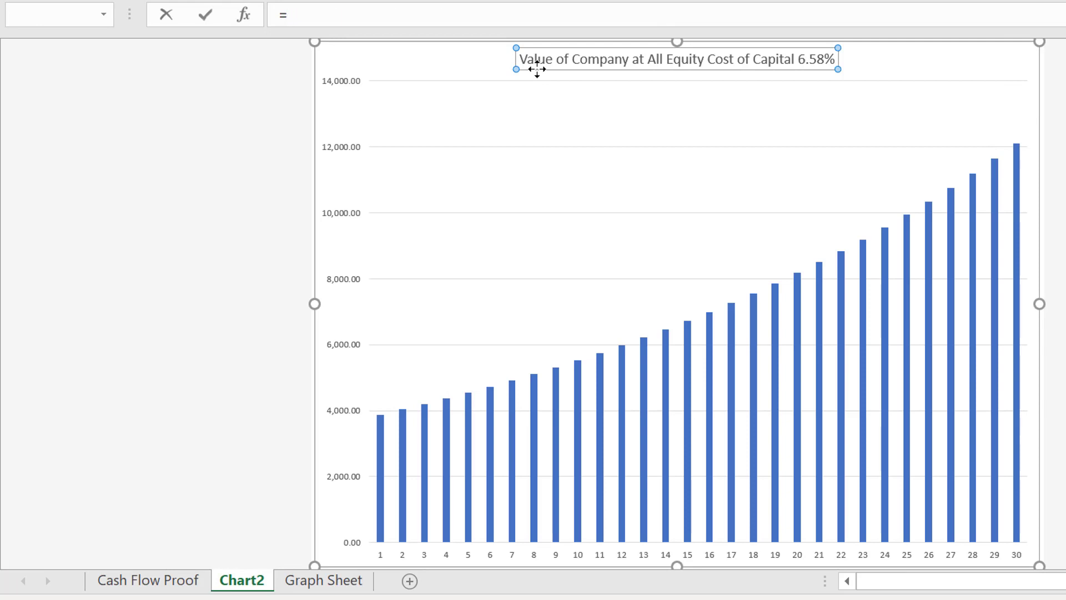
left_click(325, 579)
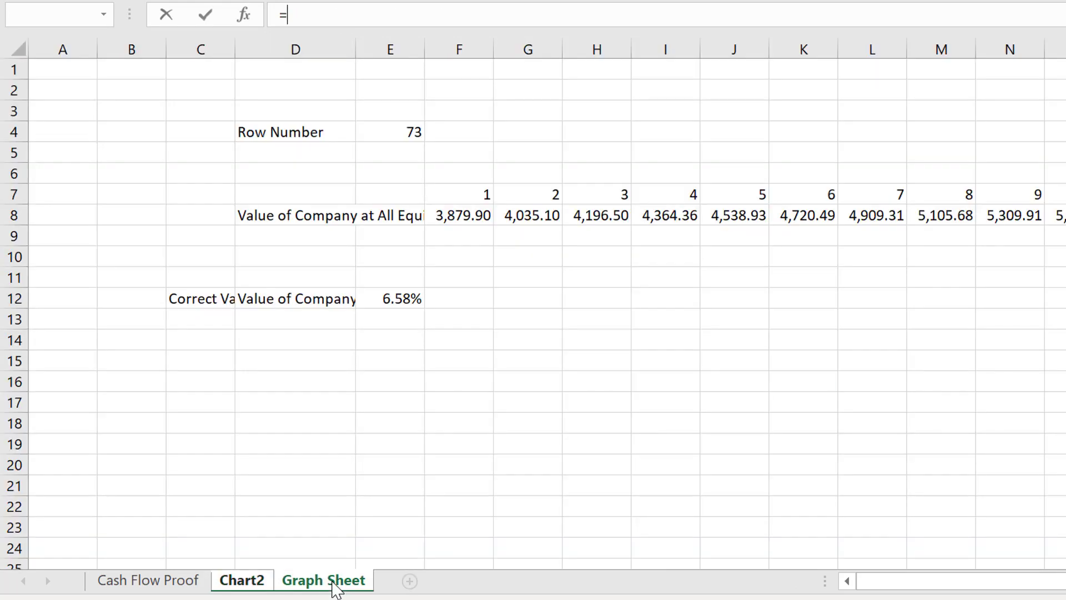
left_click_drag(188, 298, 379, 303)
key("Return")
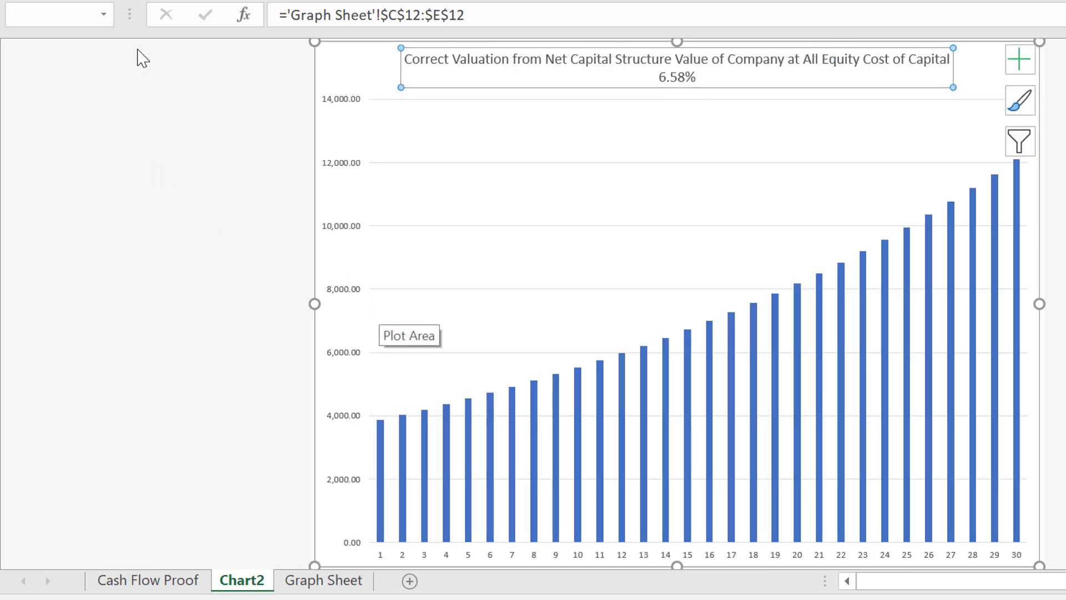
left_click(231, 126)
- Review the retitled chart and examine the valuation rows around rows 73 to 80 on the Cash Flow Proof sheet
left_click(316, 581)
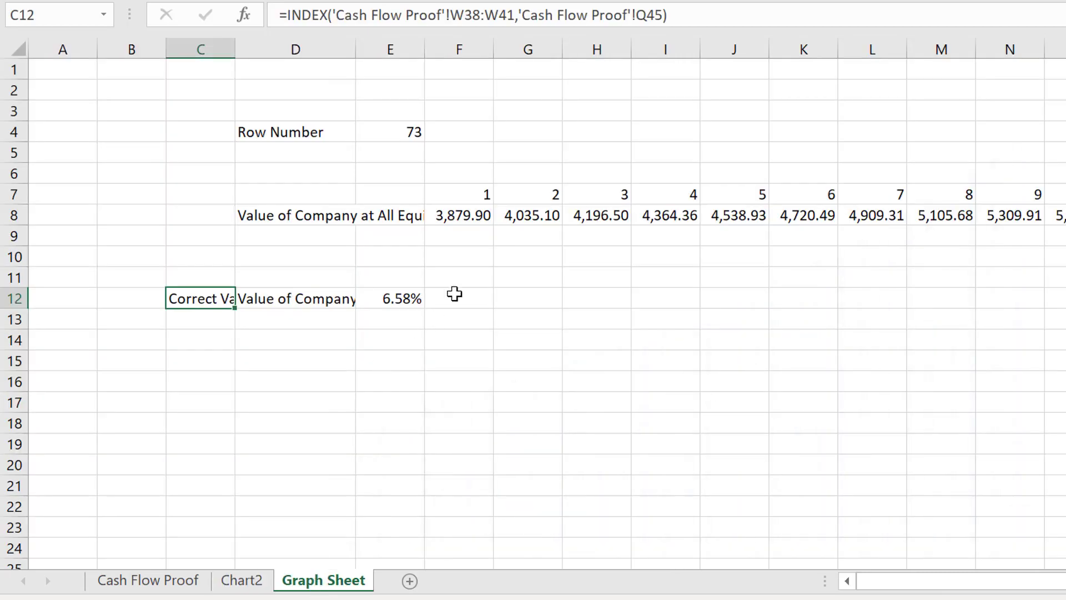
left_click(495, 248)
key("ctrl+Page_Up")
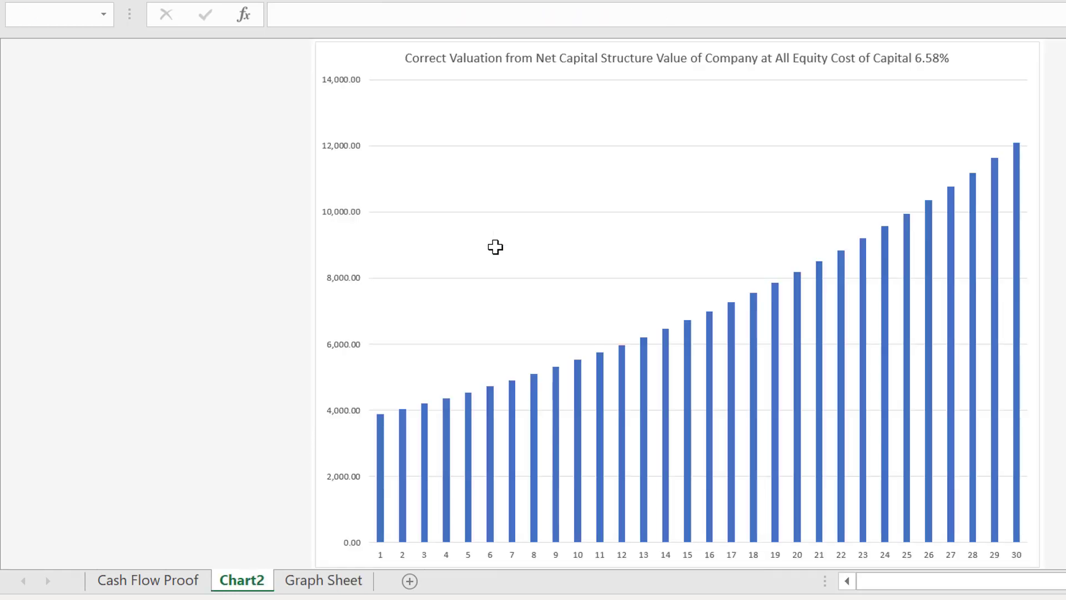
key("ctrl+Page_Up")
key("Left")
key("Left")
key("Left")
key("Left")
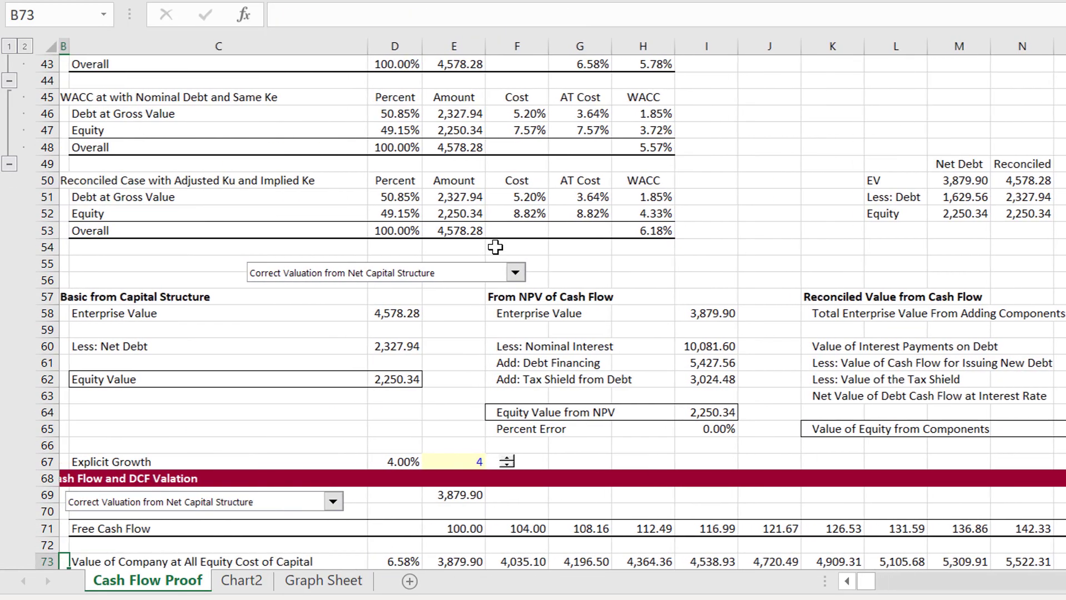
key("Down")
key("Down")
key("Down")
key("Down")
key("Down")
key("Down")
key("Down")
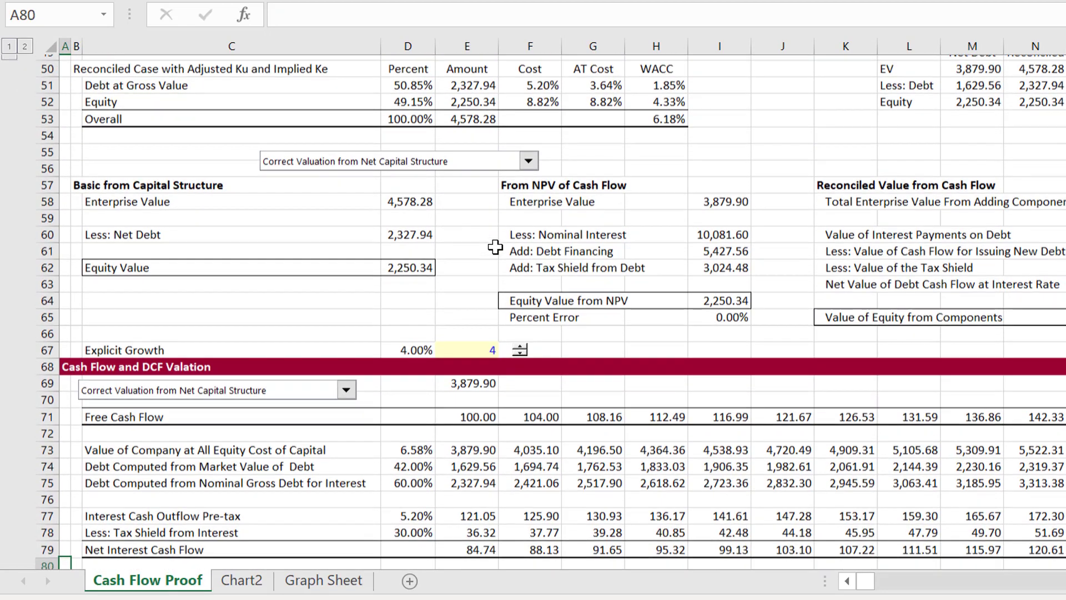
key("ctrl+Page_Down")
key("ctrl+Page_Down")
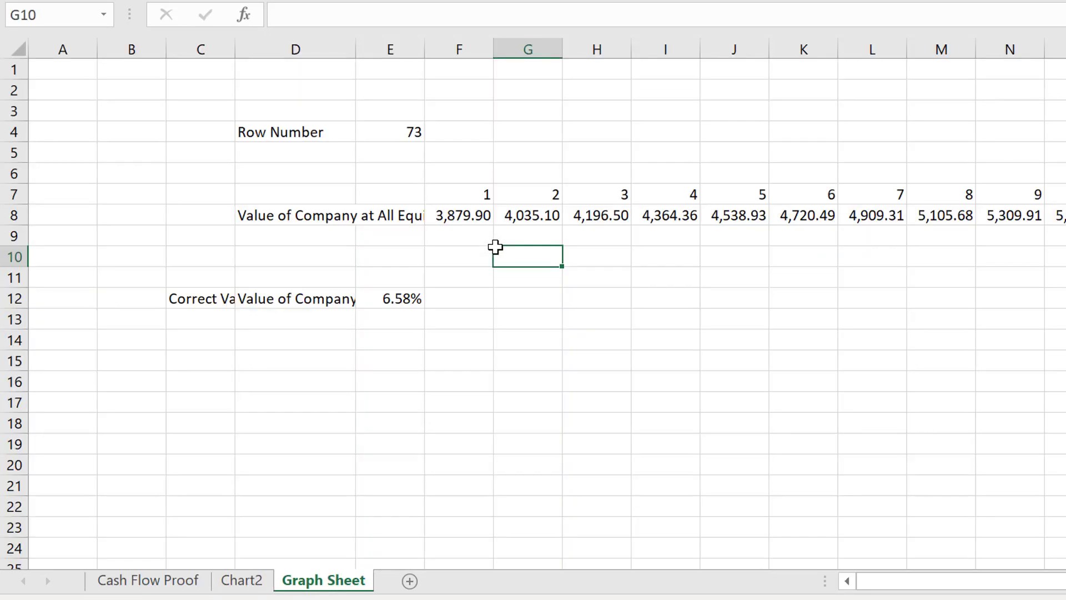
- Insert a spinner form control over cell F4 beside the Row Number value on the Graph Sheet
left_click(457, 126)
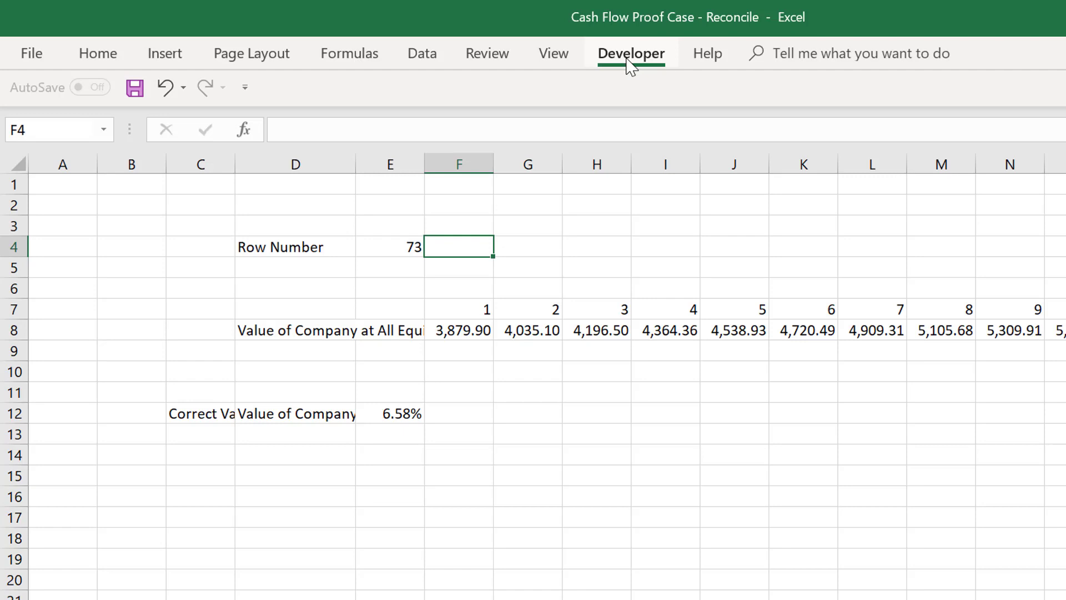
left_click(630, 56)
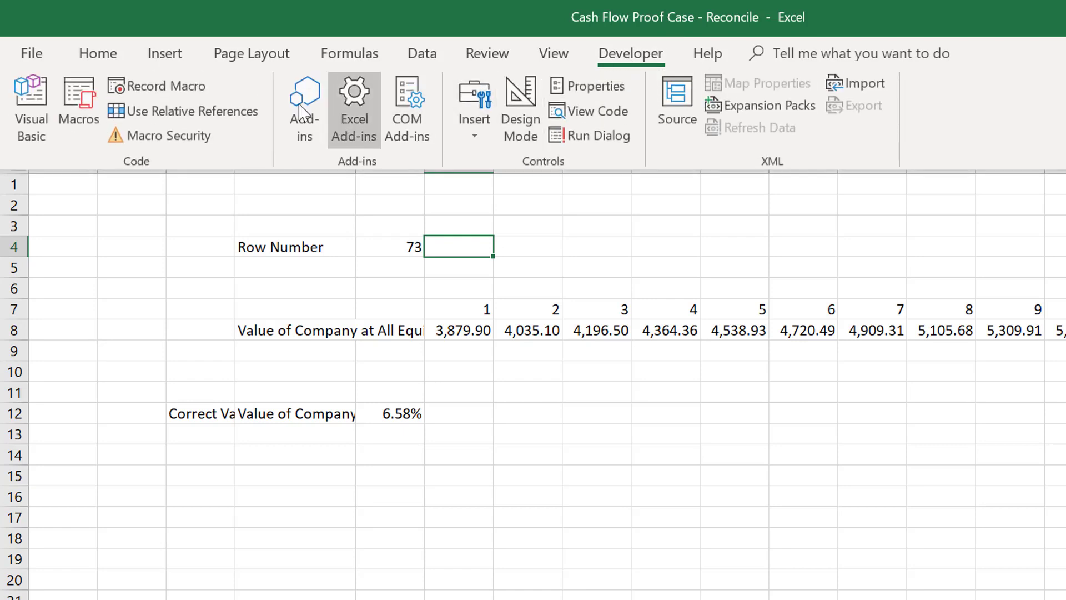
left_click(475, 119)
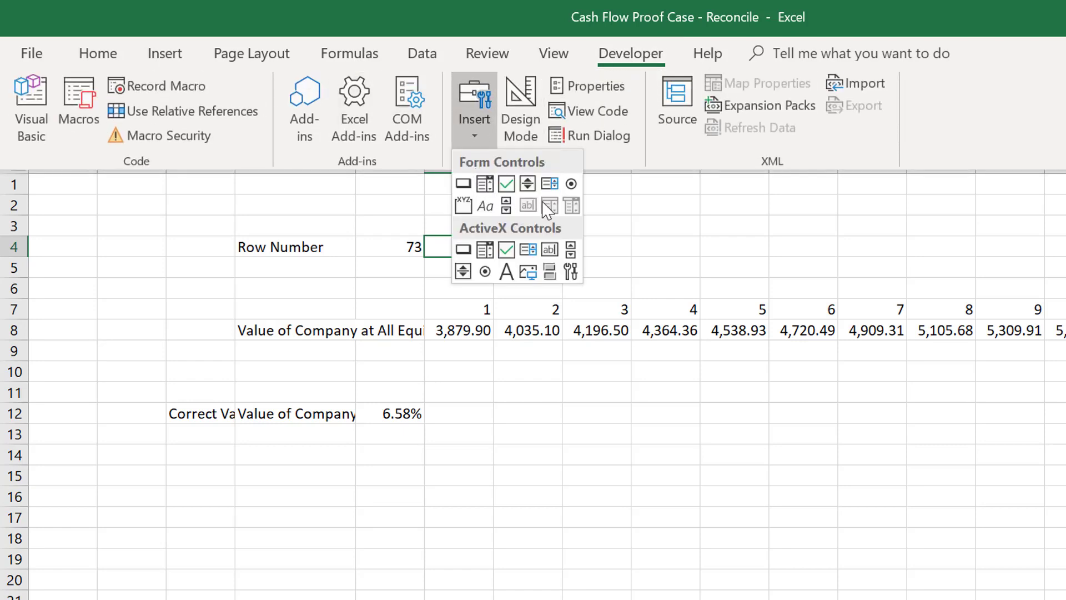
left_click(526, 186)
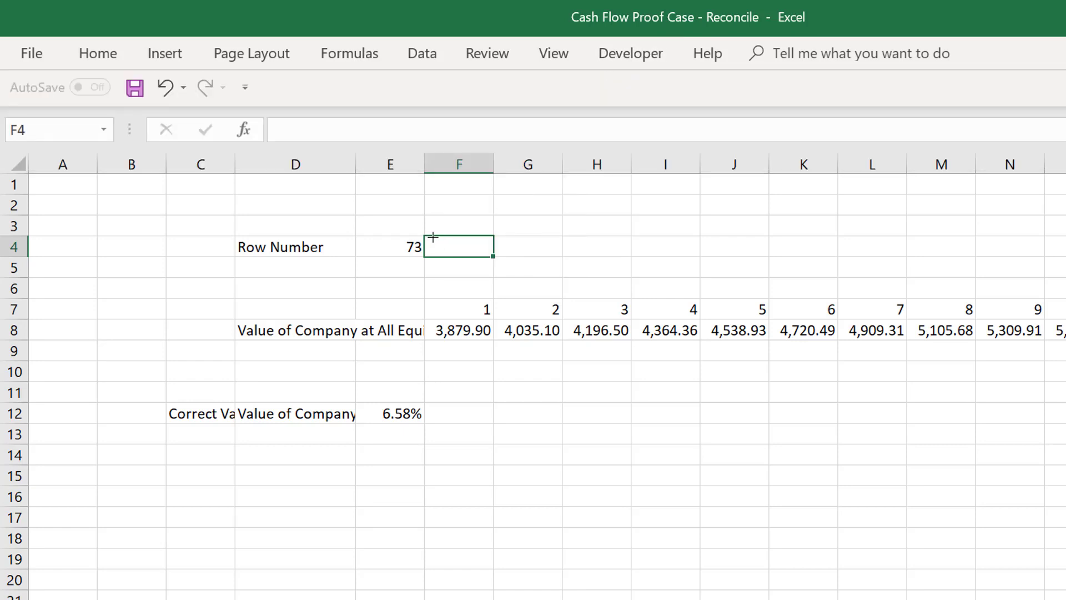
left_click_drag(433, 237, 486, 257)
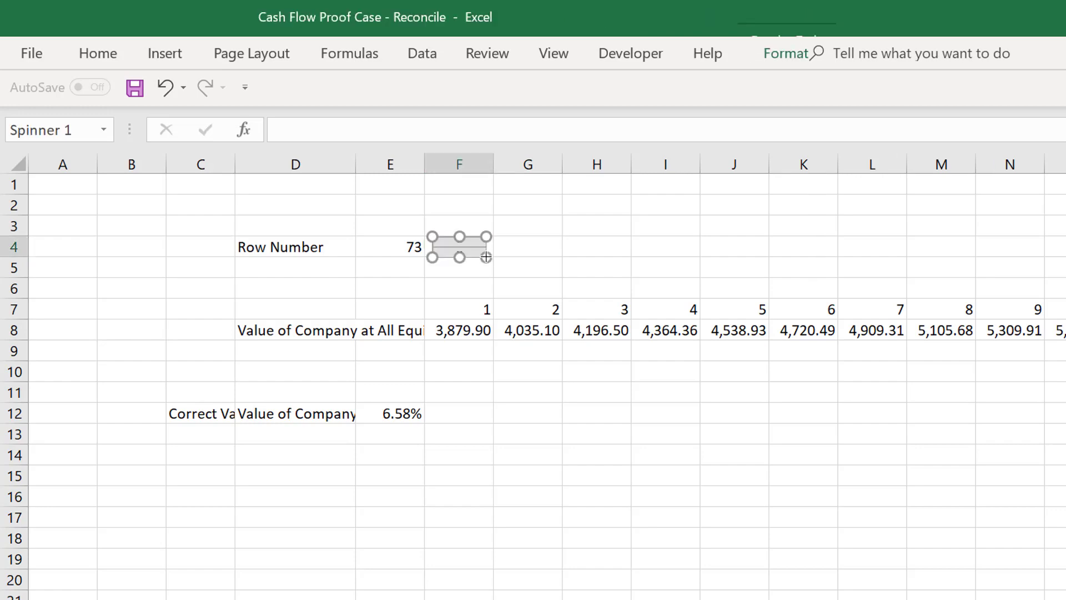
- Set the spinner's maximum value to 100 and link it to cell E4 of the Graph Sheet
right_click(461, 252)
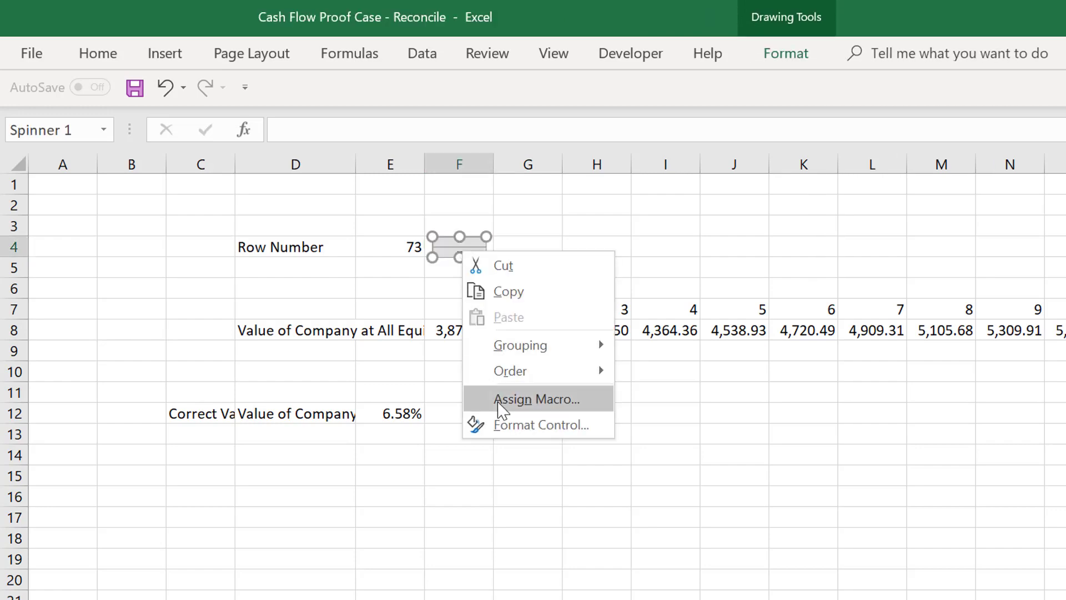
left_click(477, 424)
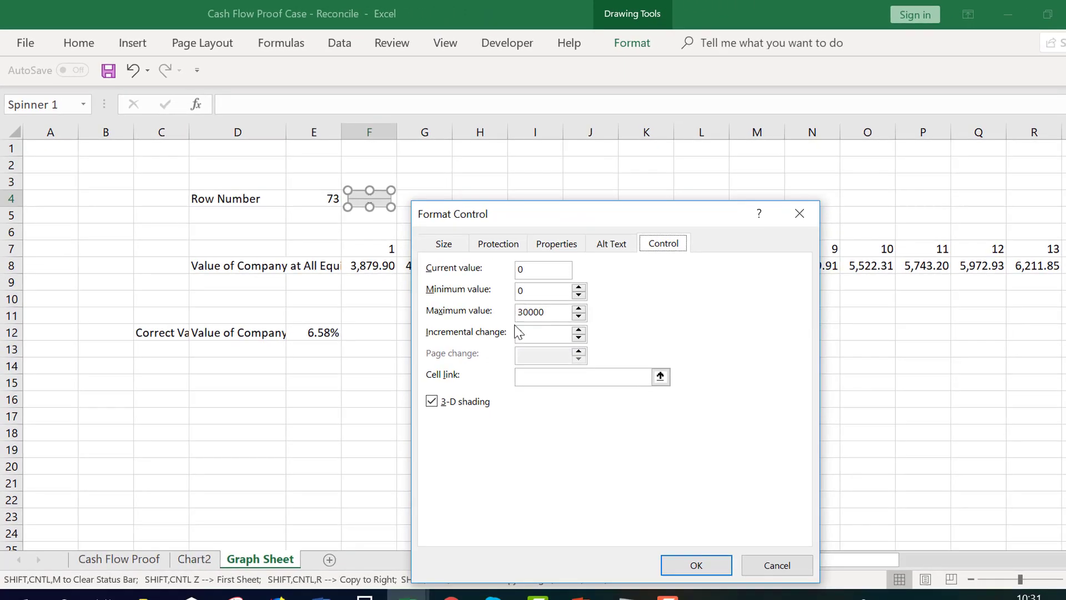
left_click(552, 311)
key("BackSpace")
left_click(660, 376)
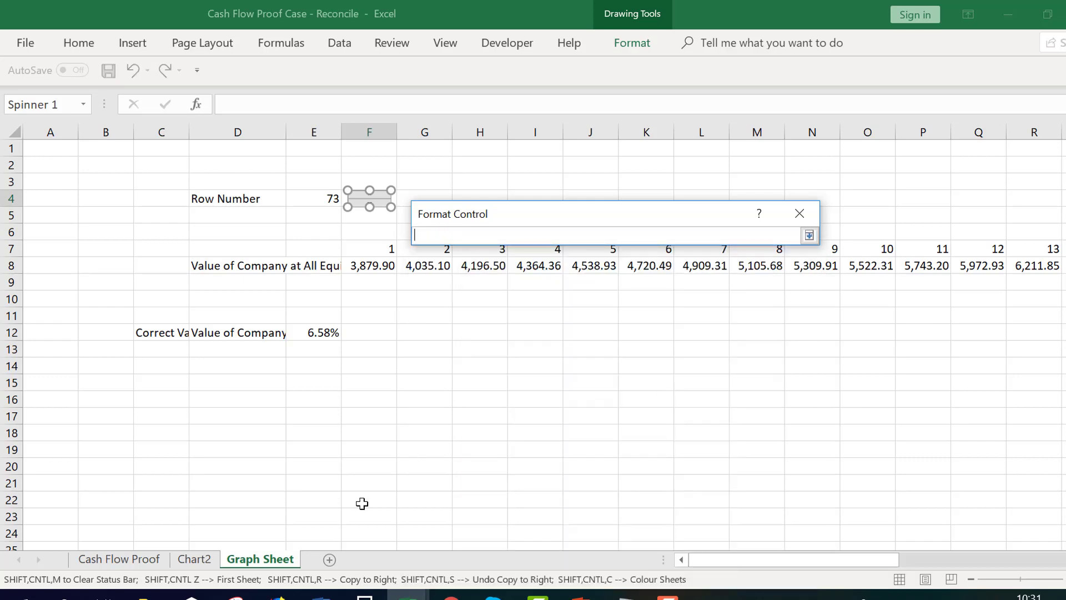
left_click(156, 560)
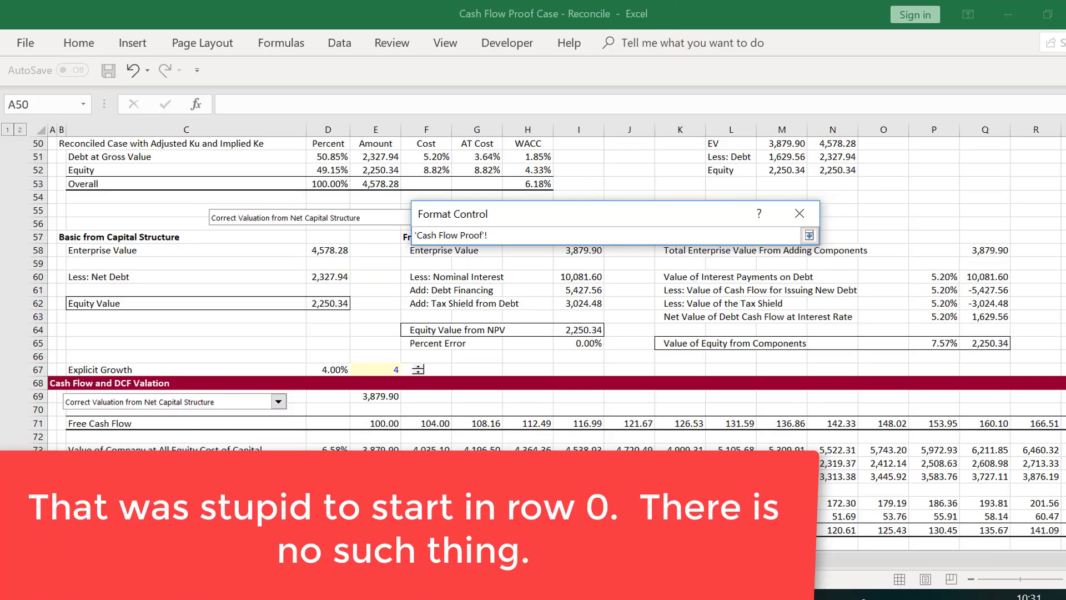
left_click(239, 560)
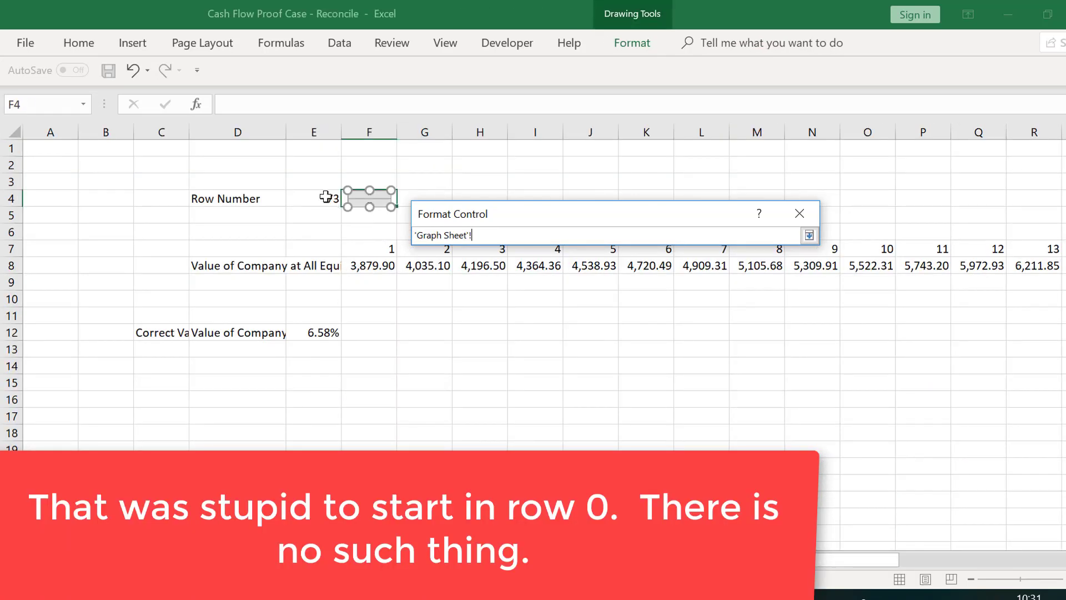
left_click(325, 197)
key("Return")
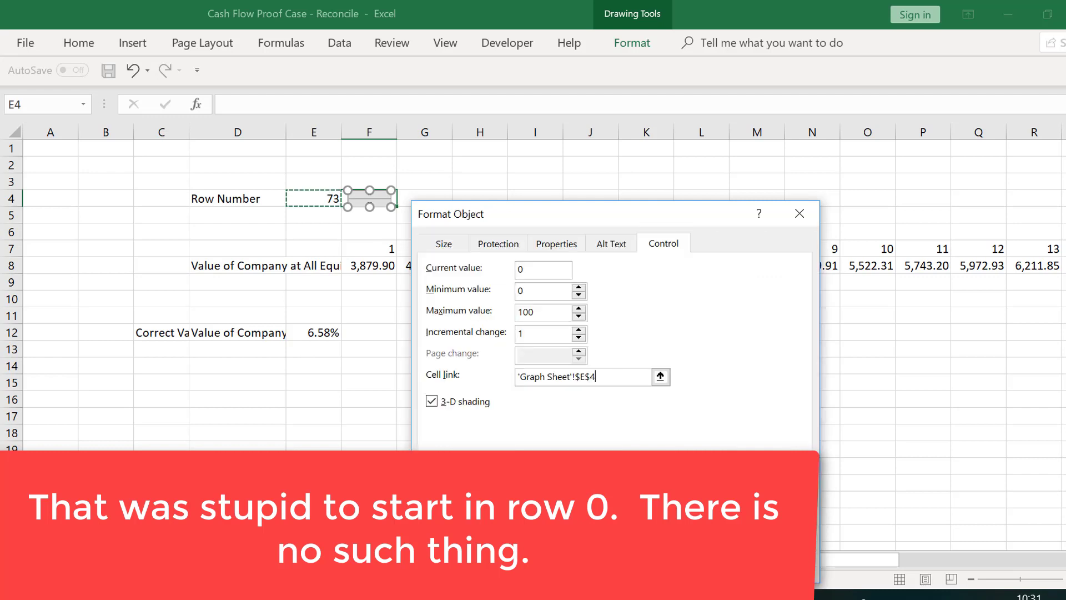
key("Return")
left_click(444, 413)
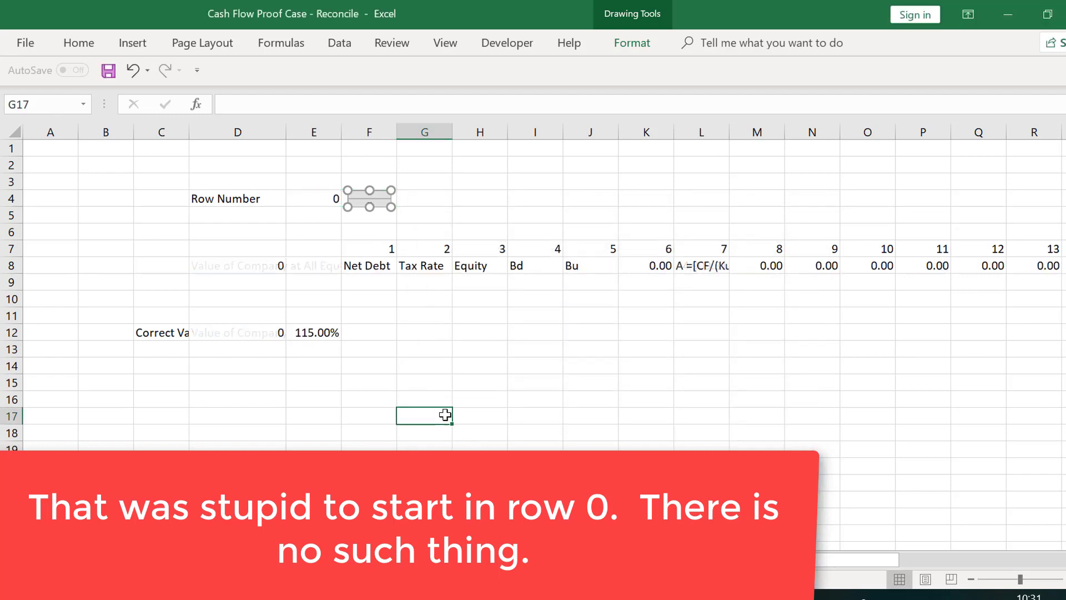
- Enter 71 as the row number in E4 and test the spinner by stepping it up to 72
left_click(318, 204)
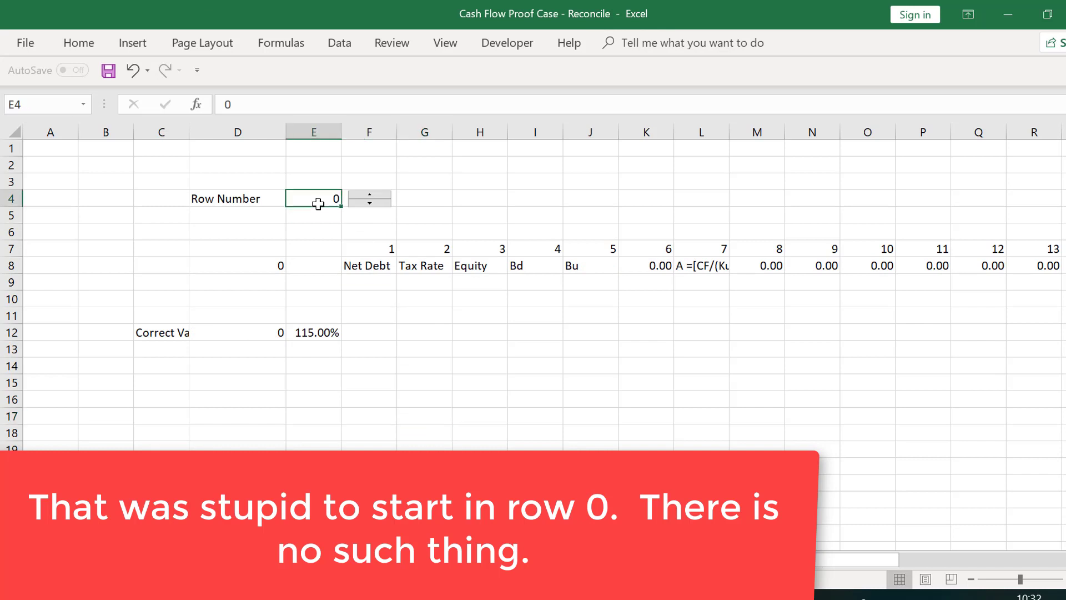
type("7")
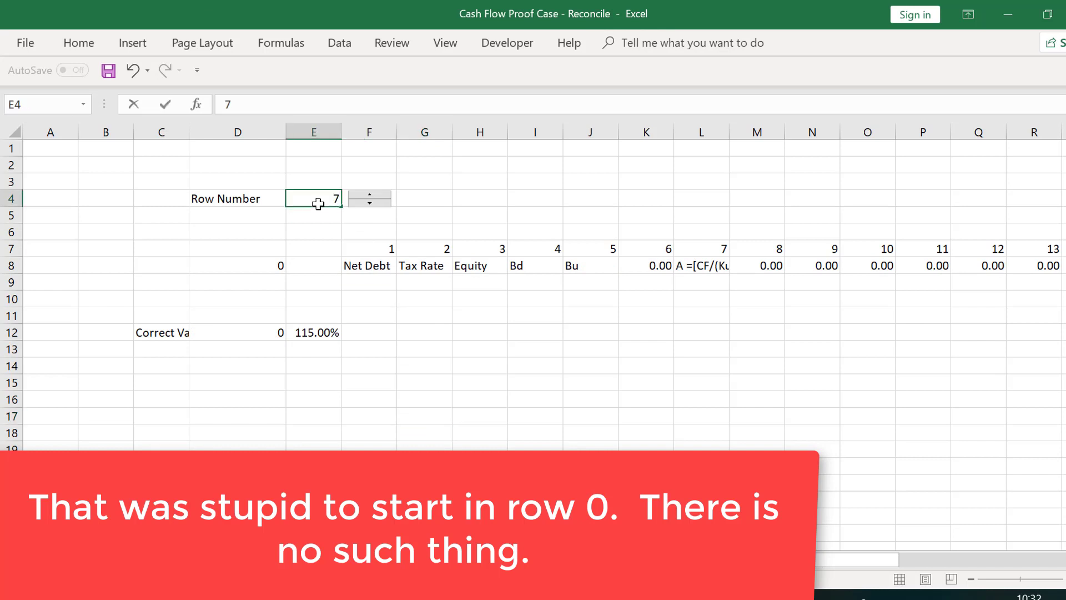
type("1")
key("Return")
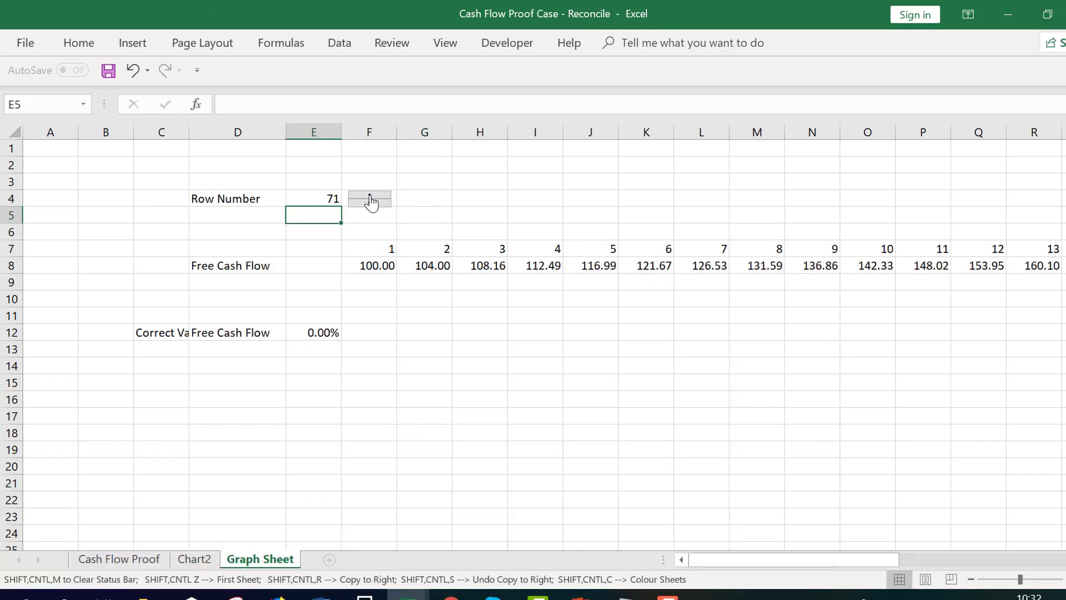
left_click(370, 196)
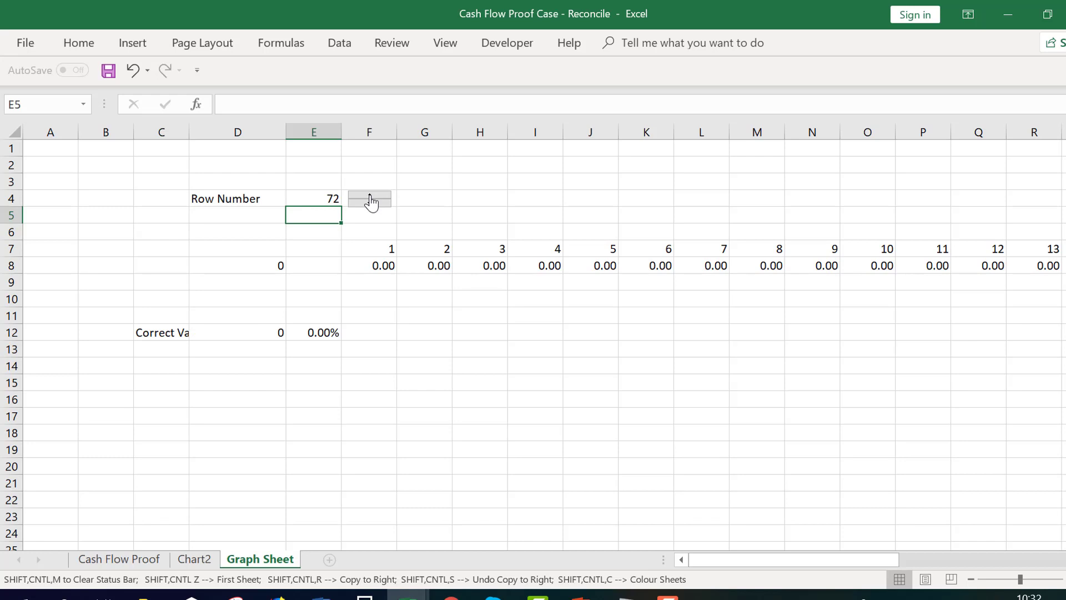
- Copy the row number spinner onto Chart2 and place it in the chart's upper-right corner beside the title
right_click(370, 198)
left_click(405, 225)
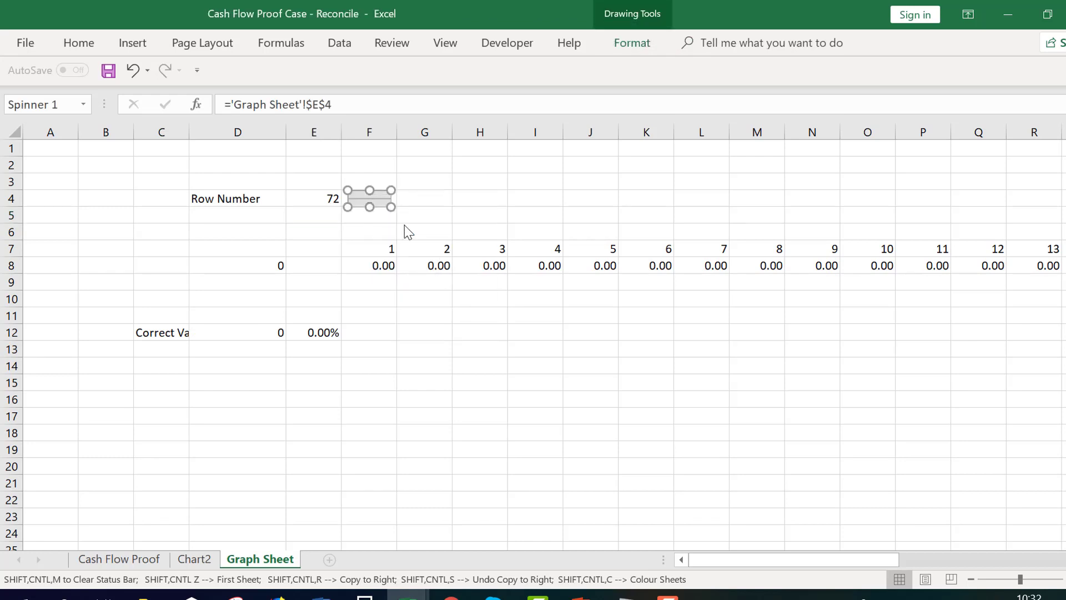
left_click(195, 558)
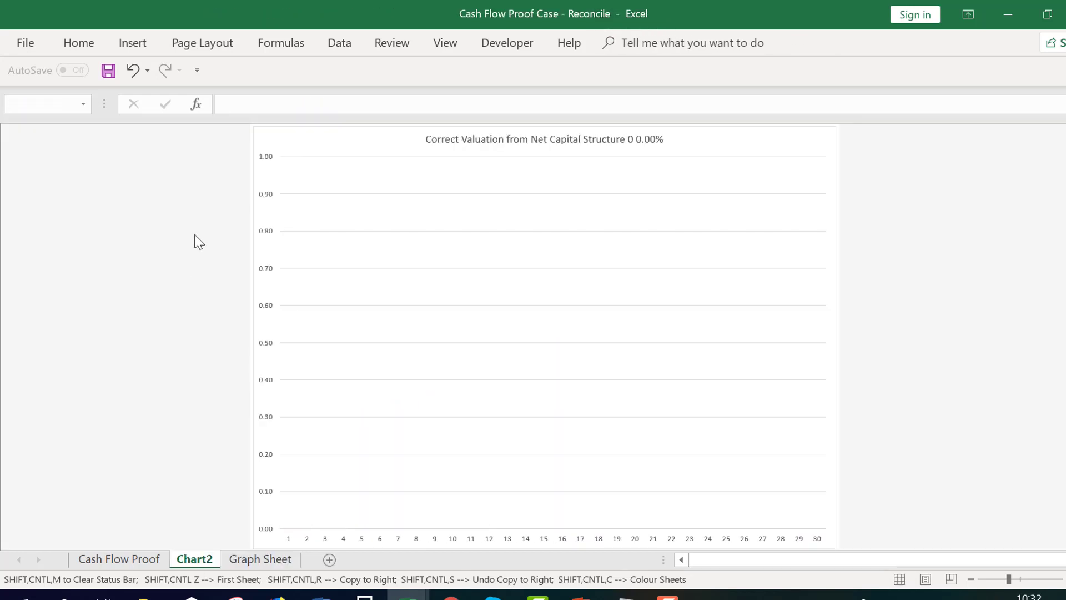
left_click(749, 133)
key("ctrl+v")
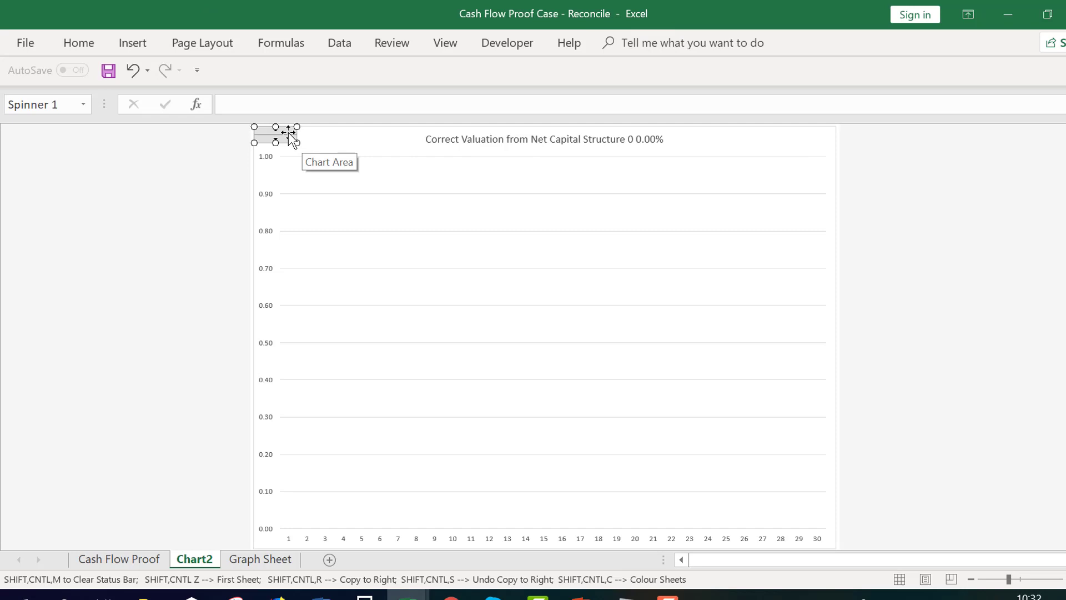
left_click_drag(291, 135, 825, 157)
left_click(771, 237)
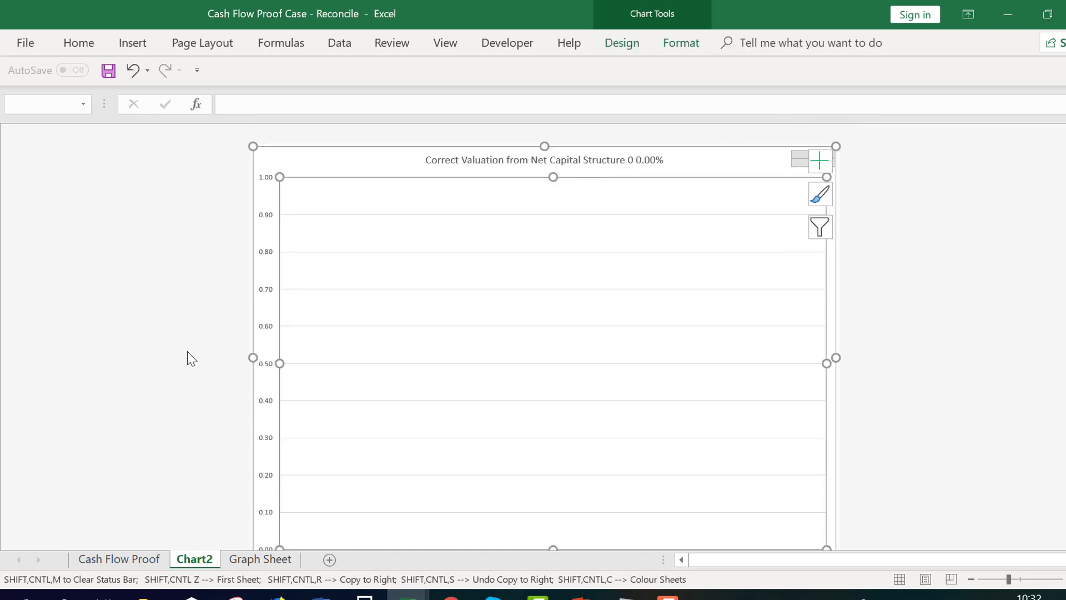
left_click(188, 374)
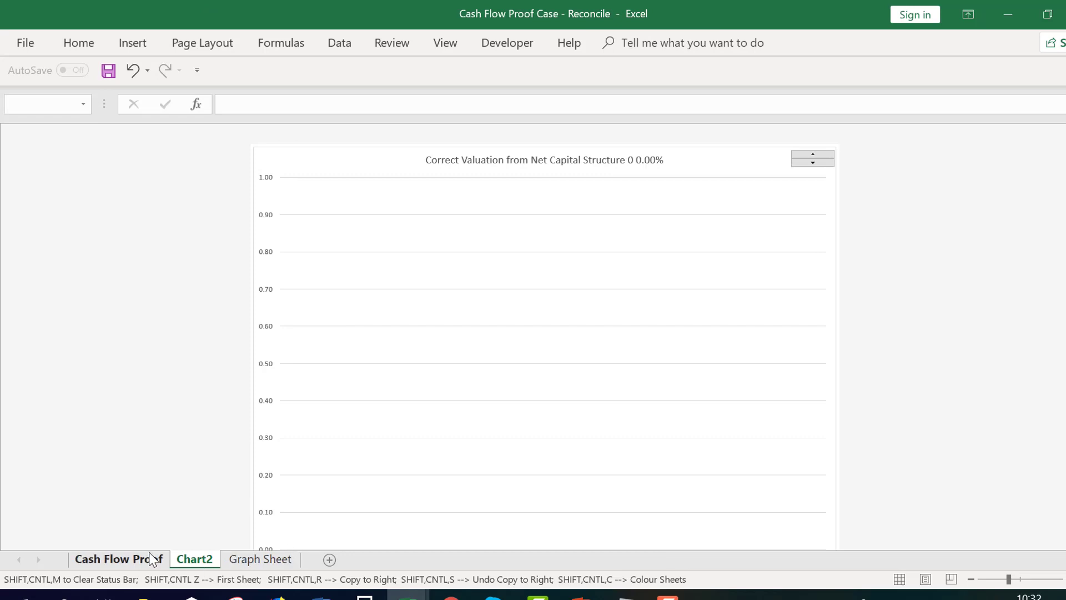
- Copy the valuation case drop-down from row 69 of Cash Flow Proof onto Chart2 and place it just below the title at the left
left_click(152, 558)
right_click(159, 406)
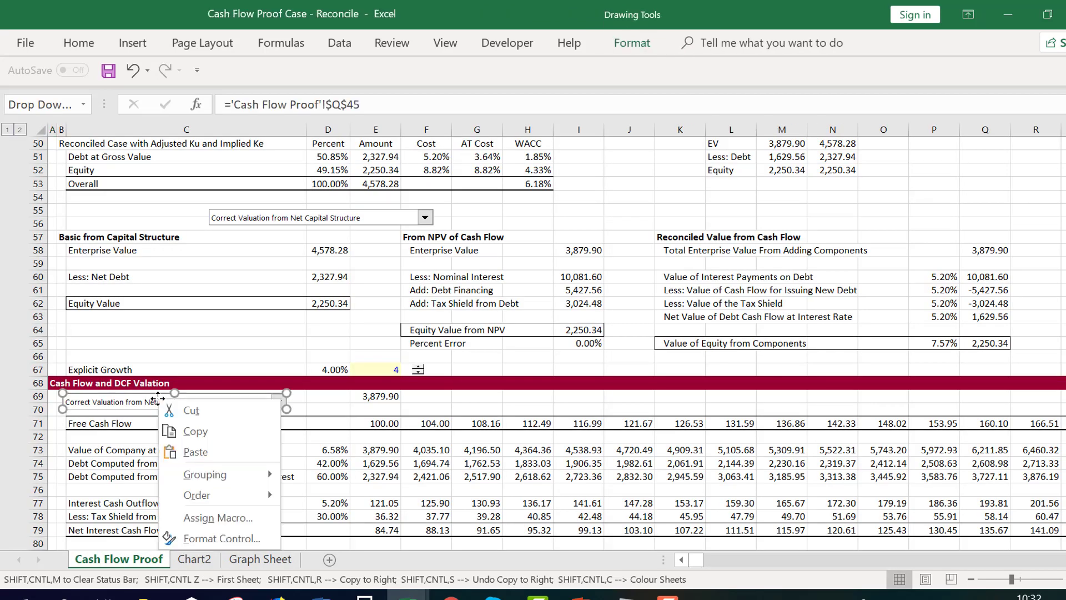
left_click(187, 433)
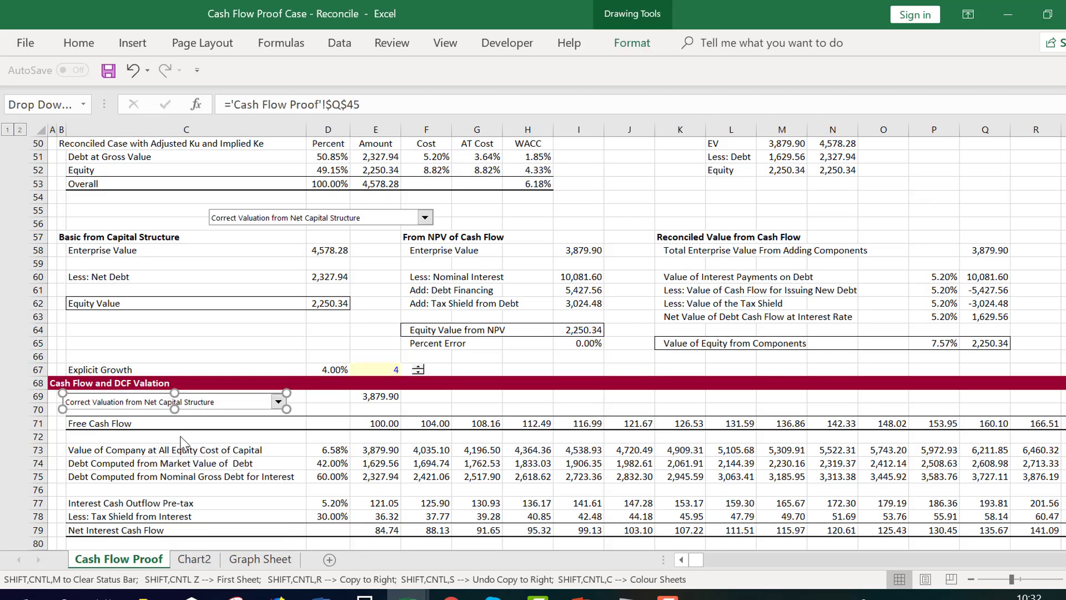
left_click(257, 559)
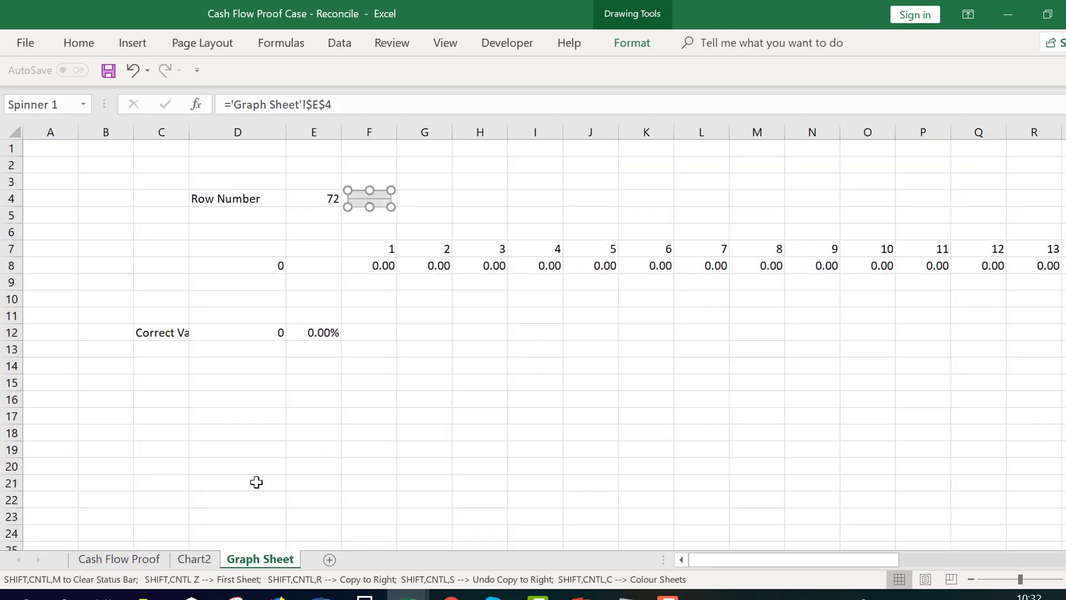
left_click(191, 560)
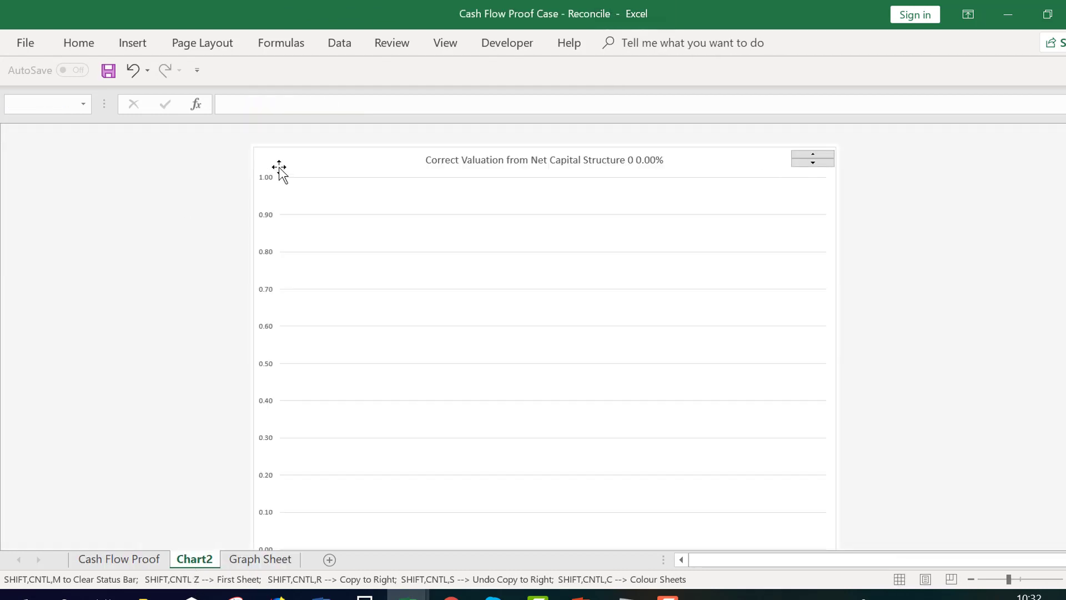
left_click(276, 167)
key("ctrl+v")
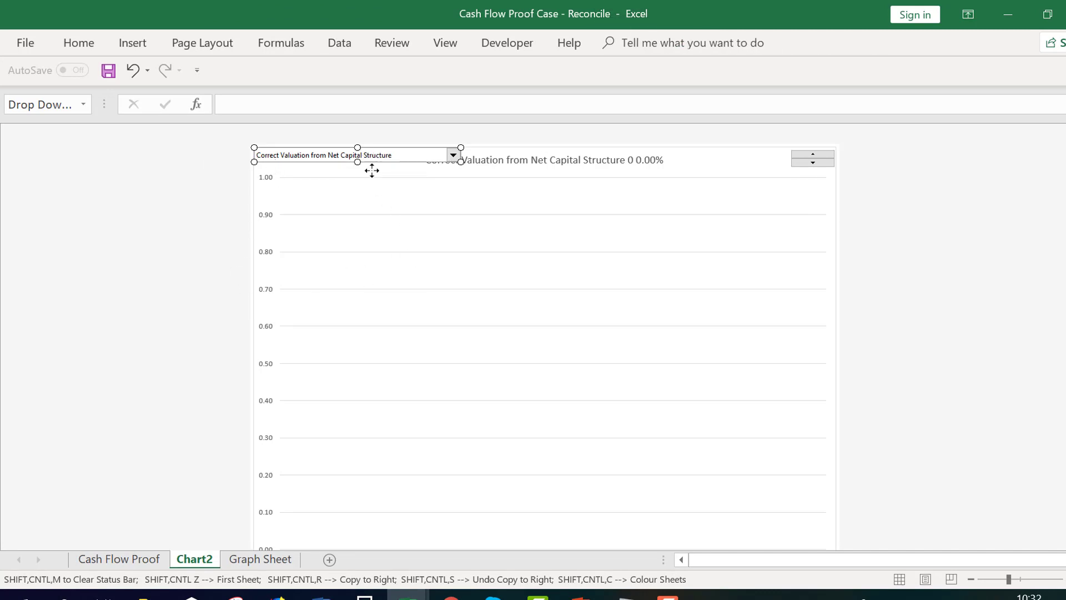
left_click_drag(372, 170, 367, 179)
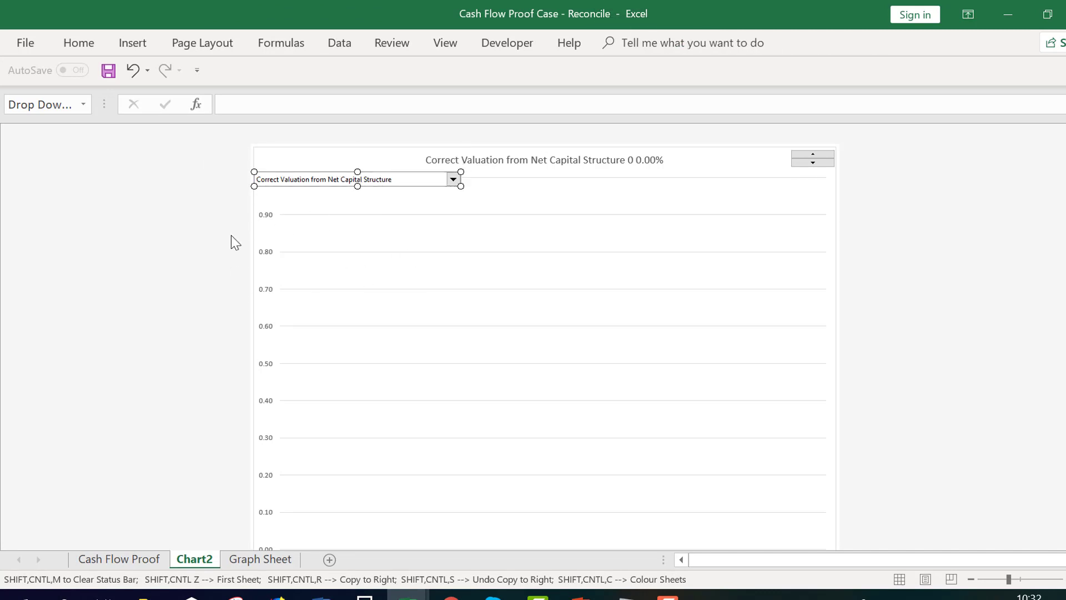
- Use the chart's spinner to plot Free Cash Flow, followed by Value of Company at All Equity Cost of Capital
left_click(812, 163)
left_click(291, 194)
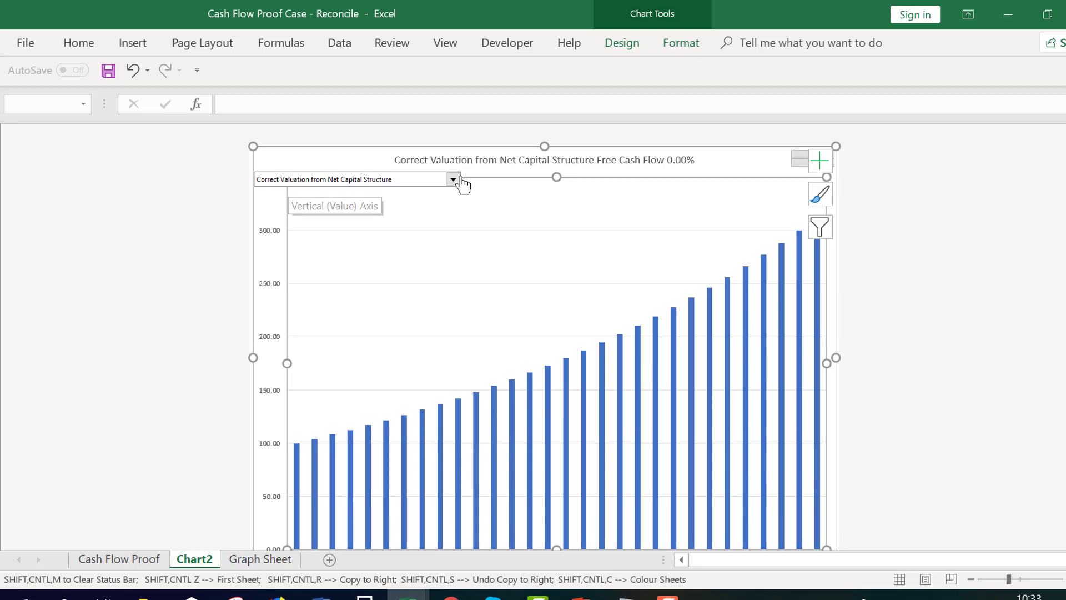
left_click(797, 158)
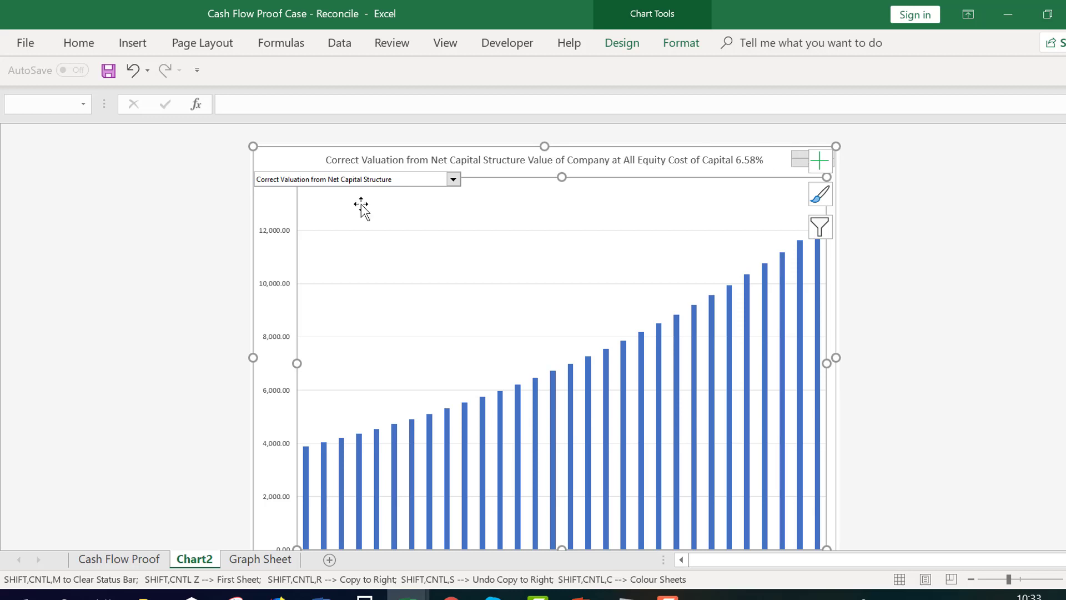
- Test the chart's case drop-down with both WACC at with Nominal Debt cases (Same Ku, Same Ke) and Reconciled Case with Adjusted Ku and Implied Ke
left_click(455, 180)
key("Down")
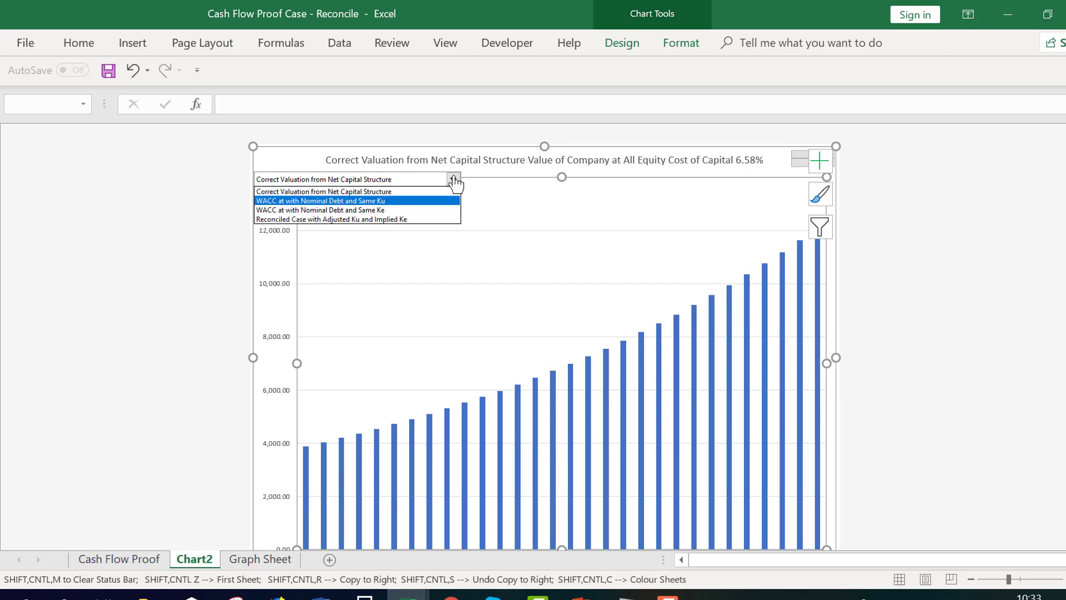
key("Return")
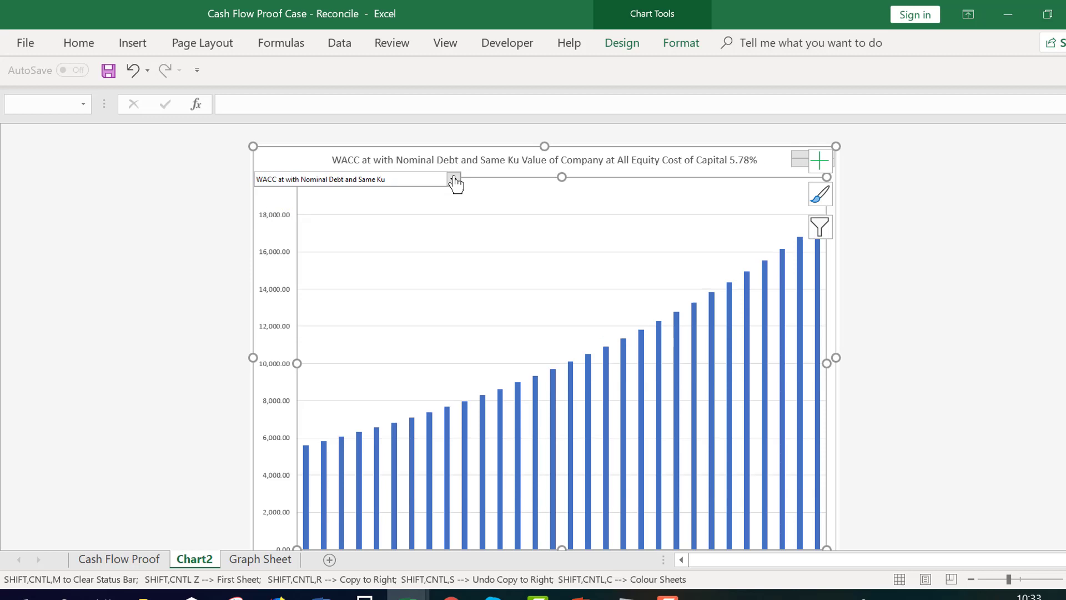
left_click(454, 181)
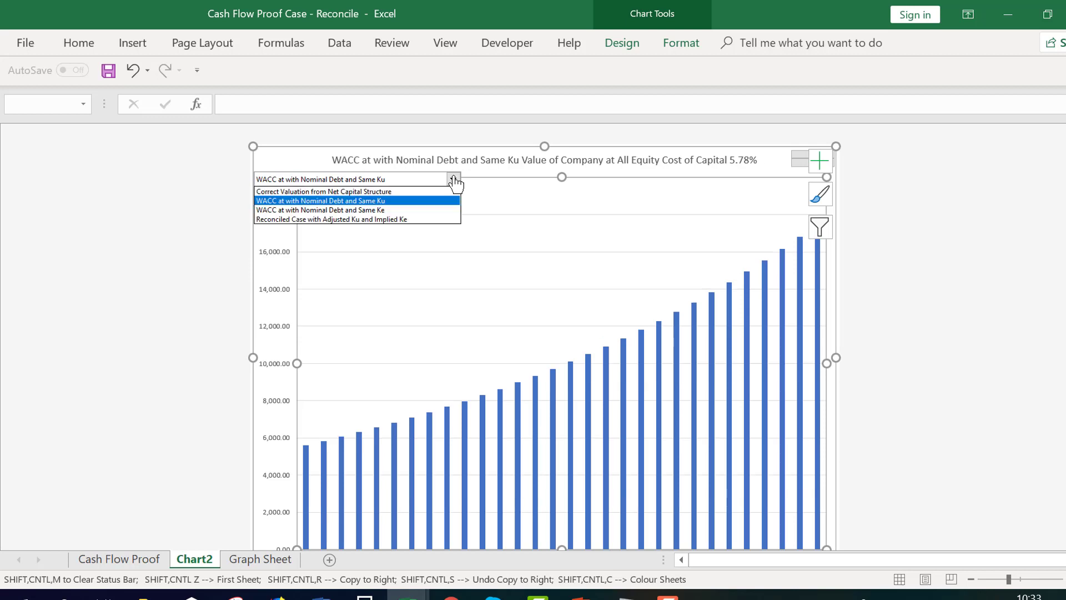
key("Down")
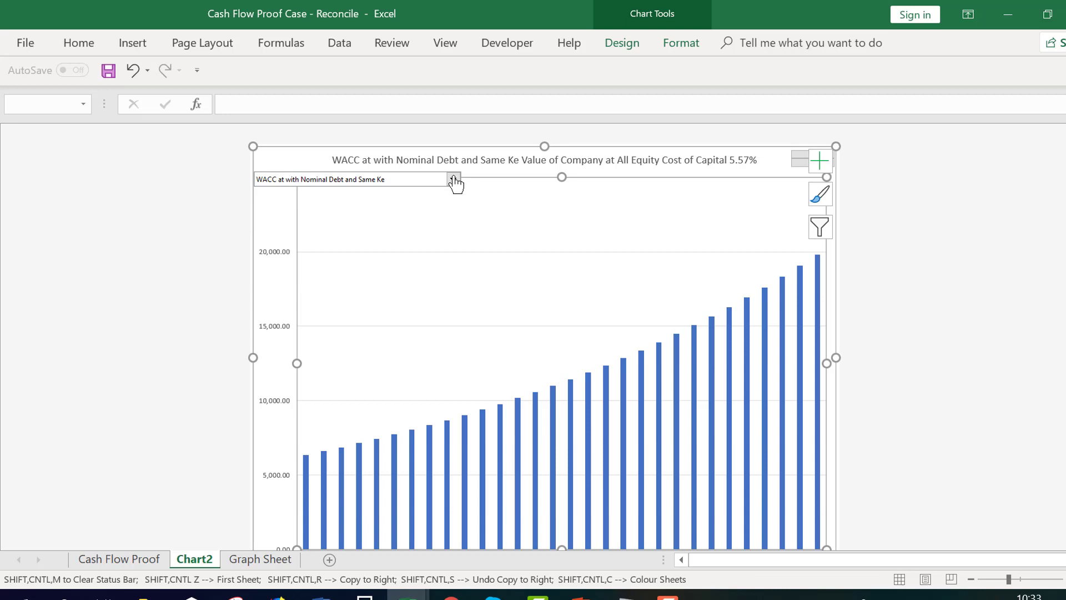
left_click(454, 180)
key("Down")
key("Return")
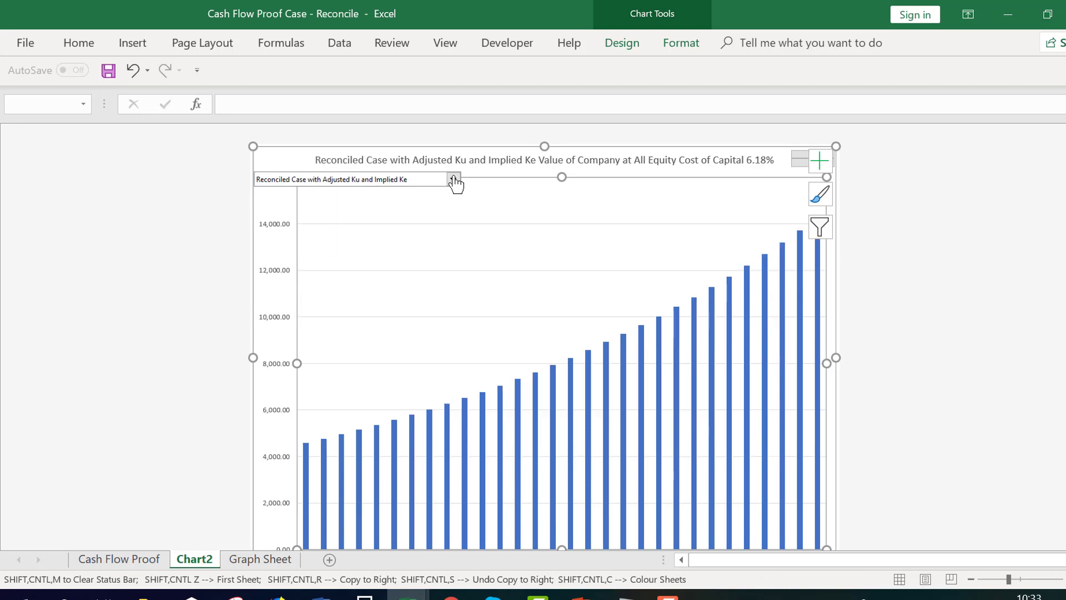
- Switch the chart's valuation case to Correct Valuation from Net Capital Structure and deselect the chart
left_click(454, 181)
key("Up")
key("Up")
key("Up")
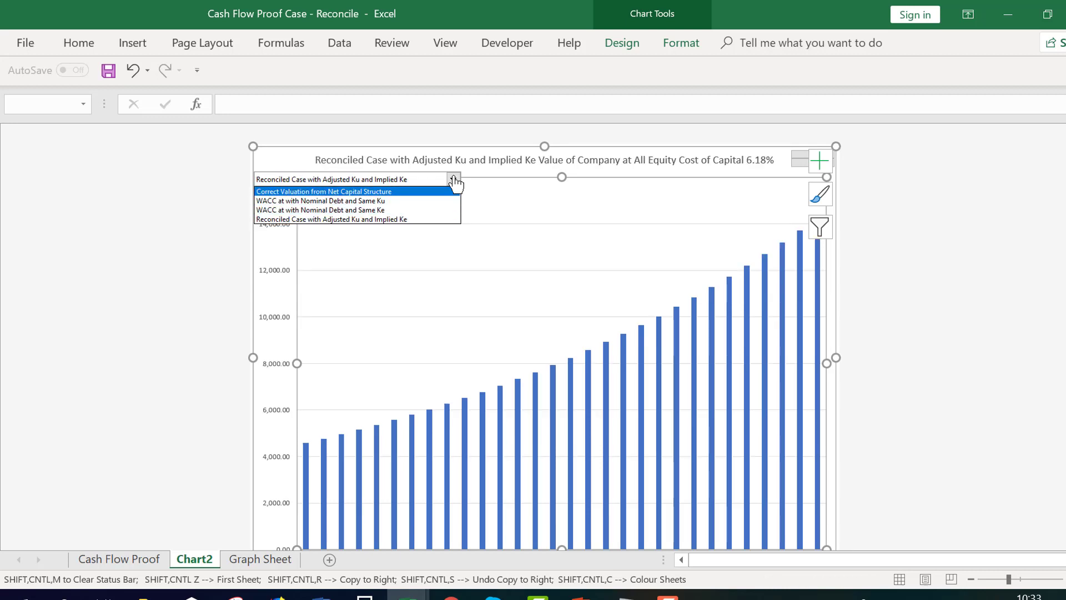
key("Return")
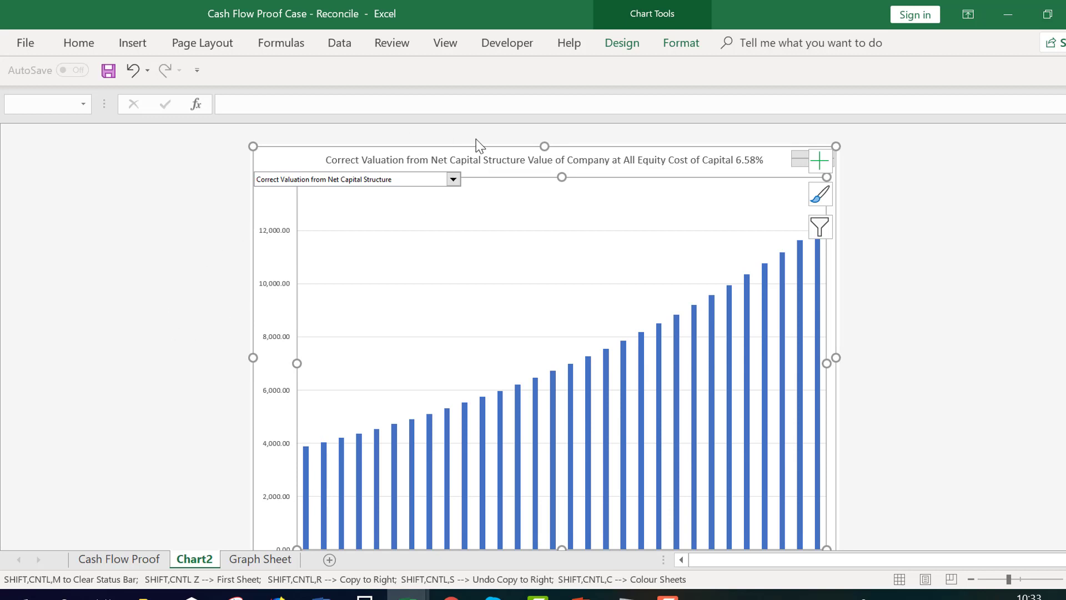
left_click(167, 376)
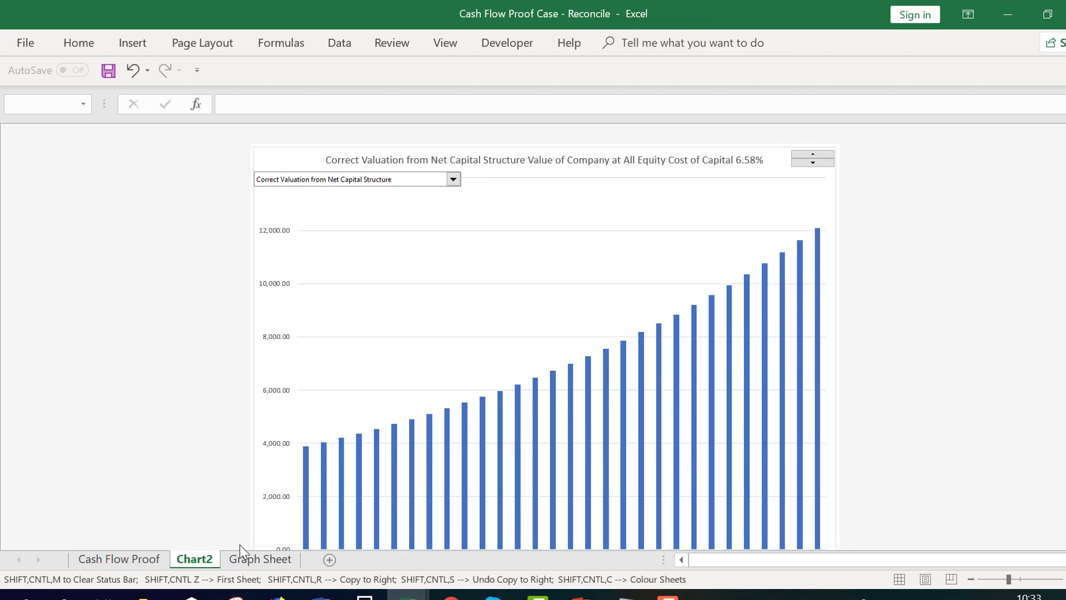
- Label cell D3 on Graph Sheet, just above Row Number, as Output
left_click(251, 559)
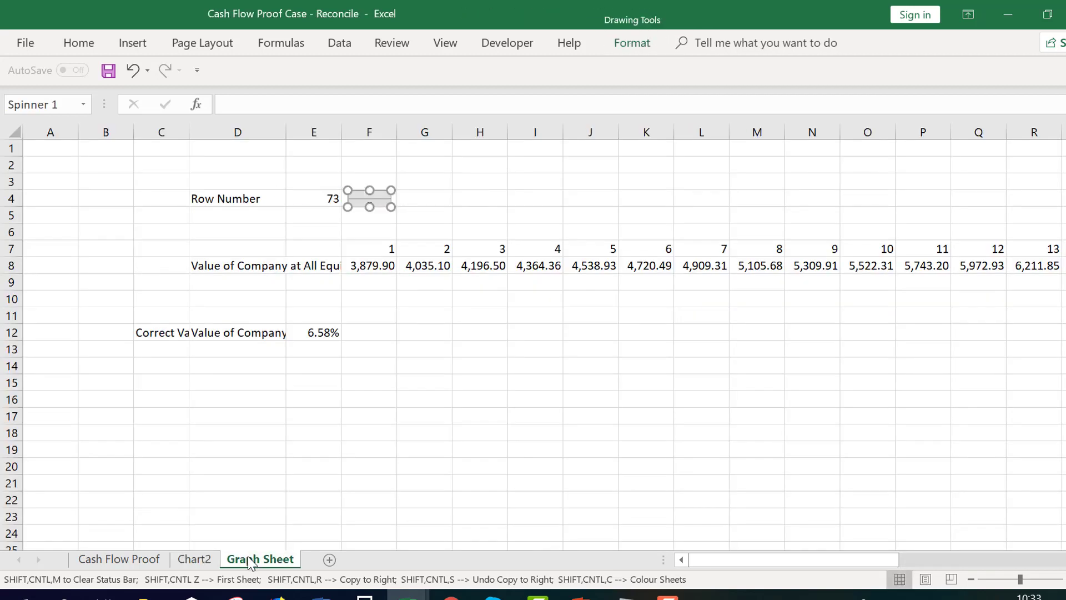
left_click(213, 184)
type("O")
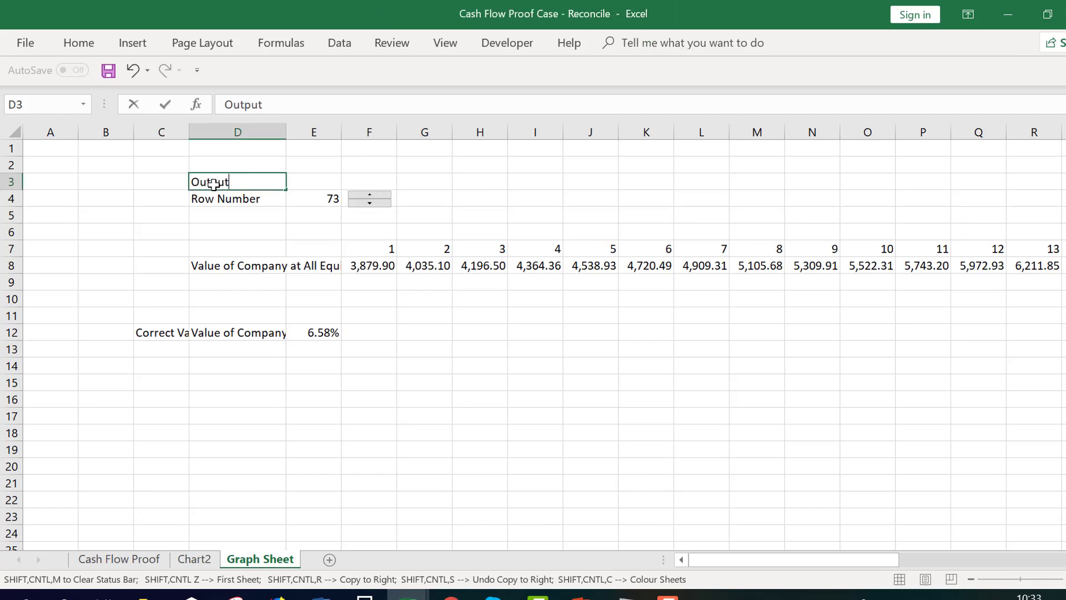
type("utput")
key("Return")
- Follow the year numbers in row 7 of Graph Sheet across to year 30 and check which column it occupies
key("Up")
key("Right")
key("Right")
key("Right")
key("Right")
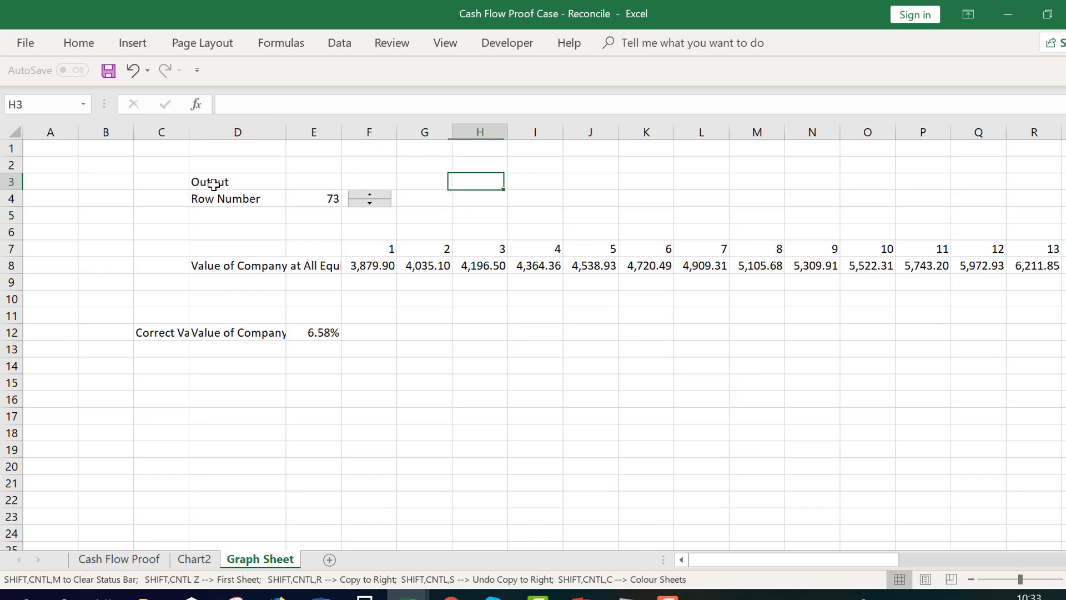
key("Right")
key("Right")
key("Right")
key("Right")
key("Right")
key("Right")
key("Right")
key("Right")
key("Right")
key("Right")
key("Right")
key("Right")
key("Right")
key("Right")
key("Right")
key("Right")
key("Right")
key("Right")
key("Right")
key("Right")
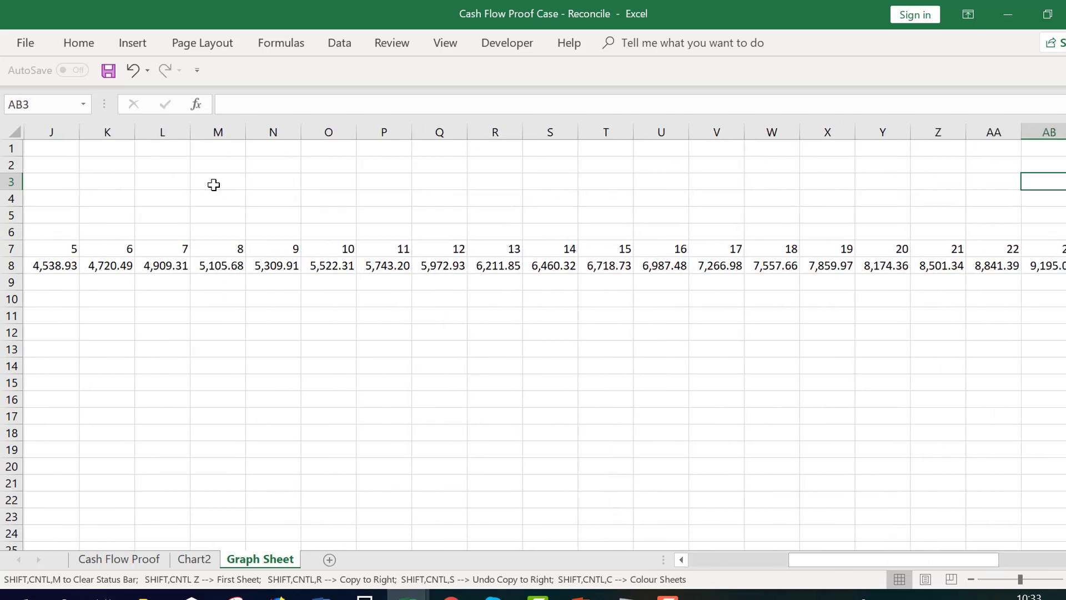
key("Right")
key("Right")
key("Right")
key("Right")
key("Right")
key("Right")
key("Right")
key("Right")
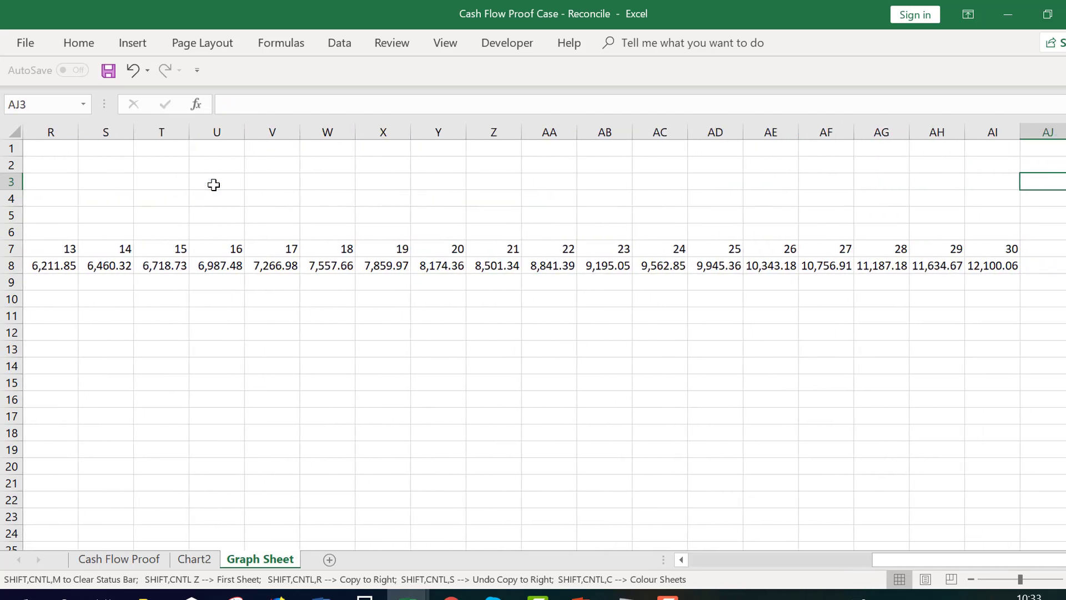
key("Left")
key("Down")
key("Down")
key("Down")
key("Down")
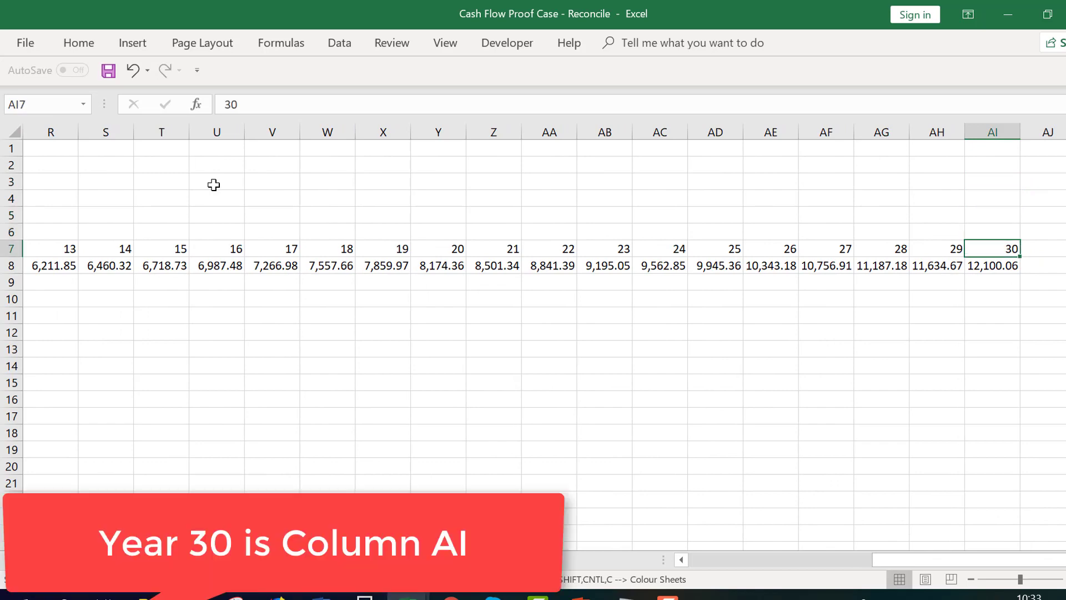
- Examine row 73 of Cash Flow Proof across the year columns as far as column AJ
key("ctrl+Page_Up")
key("ctrl+Page_Up")
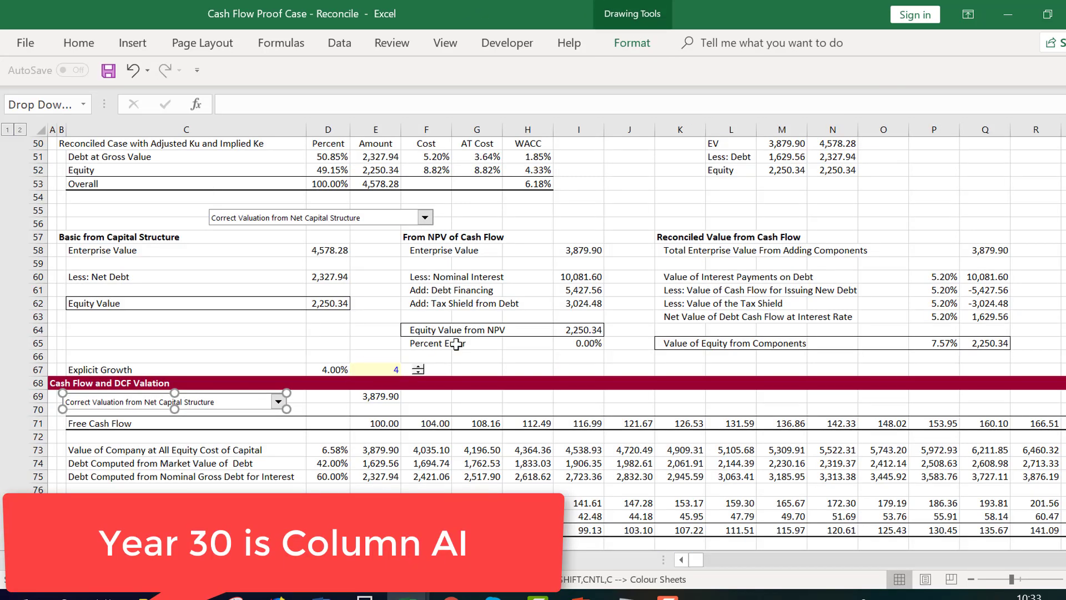
left_click(625, 454)
key("Right")
key("Right")
key("Right")
key("Right")
key("Right")
key("Right")
key("Right")
key("Right")
key("Right")
key("Right")
key("Right")
key("Right")
key("Right")
key("Right")
key("Right")
key("Right")
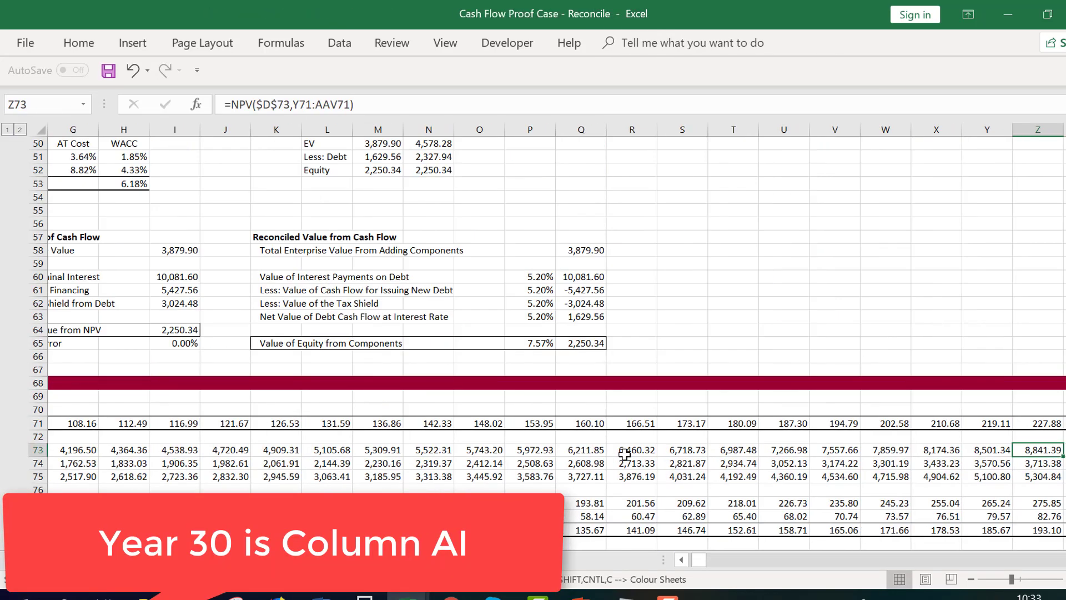
key("Right")
key("Right")
key("Right")
key("Right")
key("Right")
key("Right")
key("Right")
key("Right")
key("Right")
key("Right")
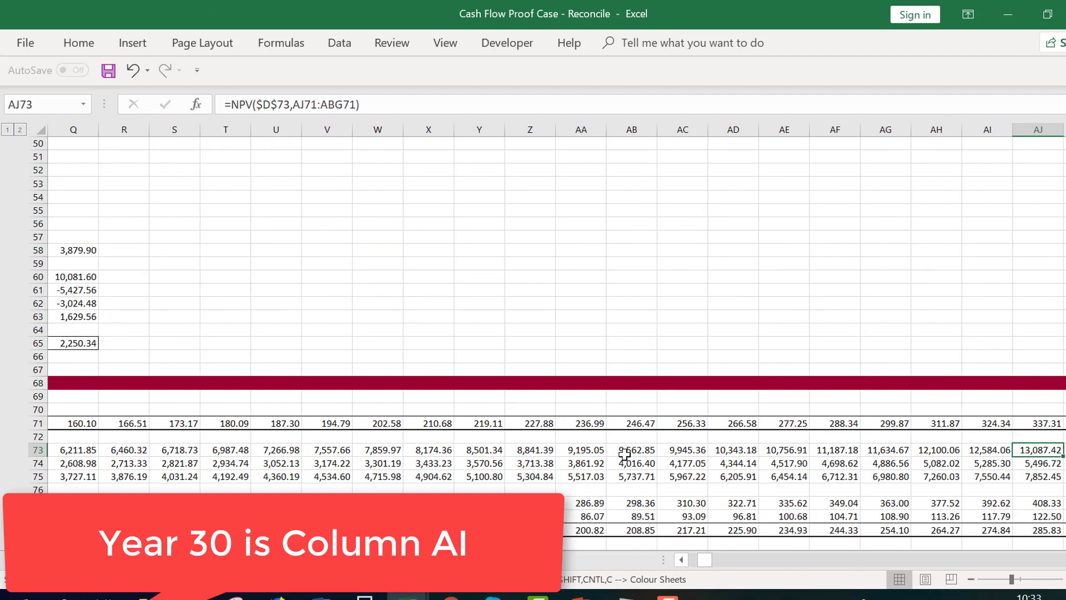
- Compare the year numbers in row 22 of Cash Flow Proof with the valuation rows below, and review the capital structure tables from row 97
key("Page_Up")
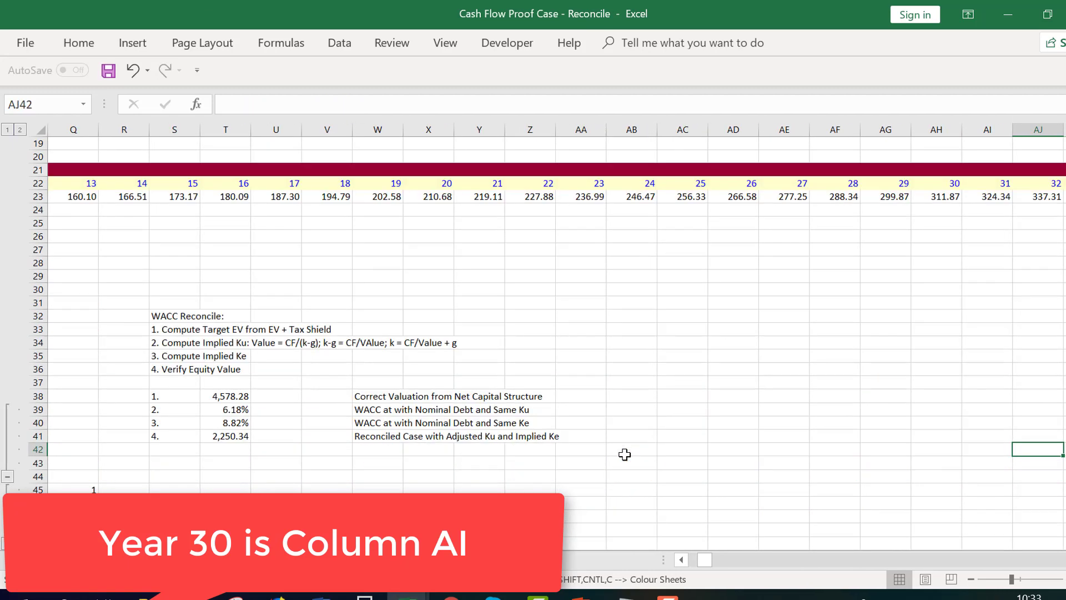
key("Page_Down")
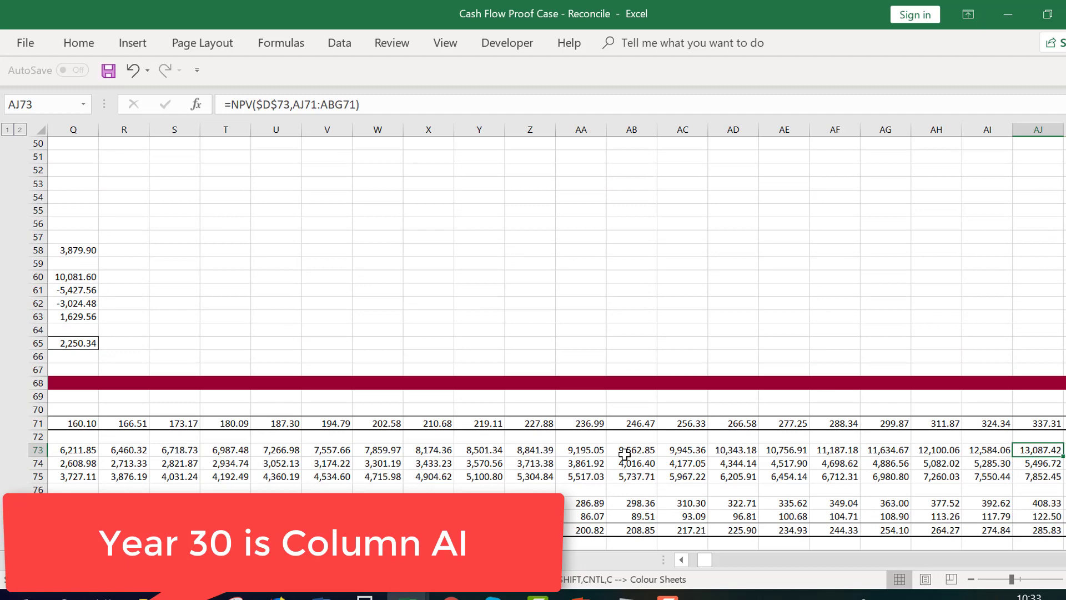
key("Page_Up")
key("Page_Up")
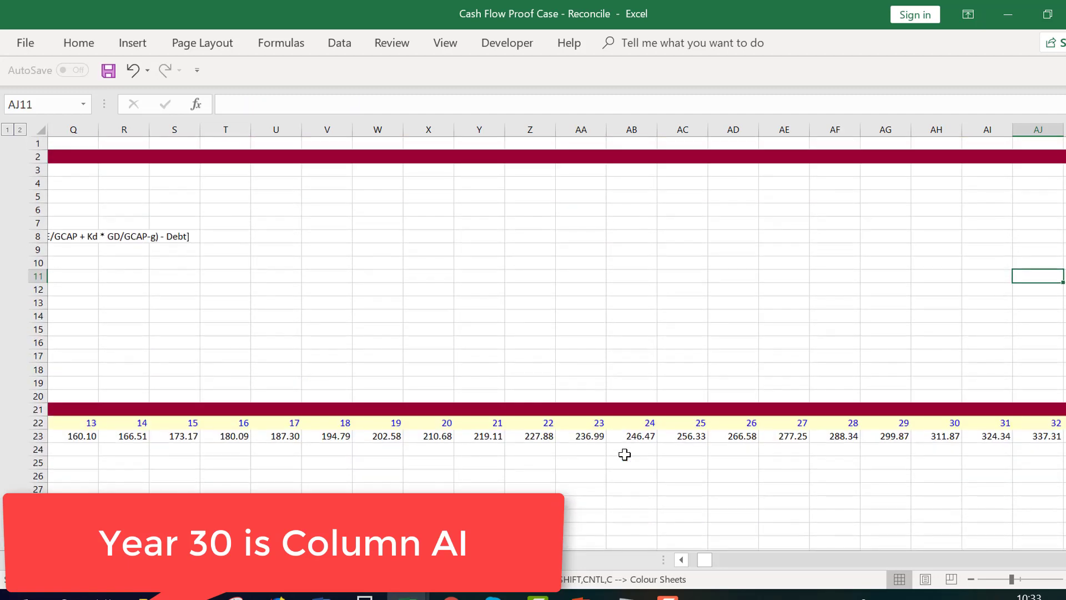
key("Page_Down")
key("Page_Up")
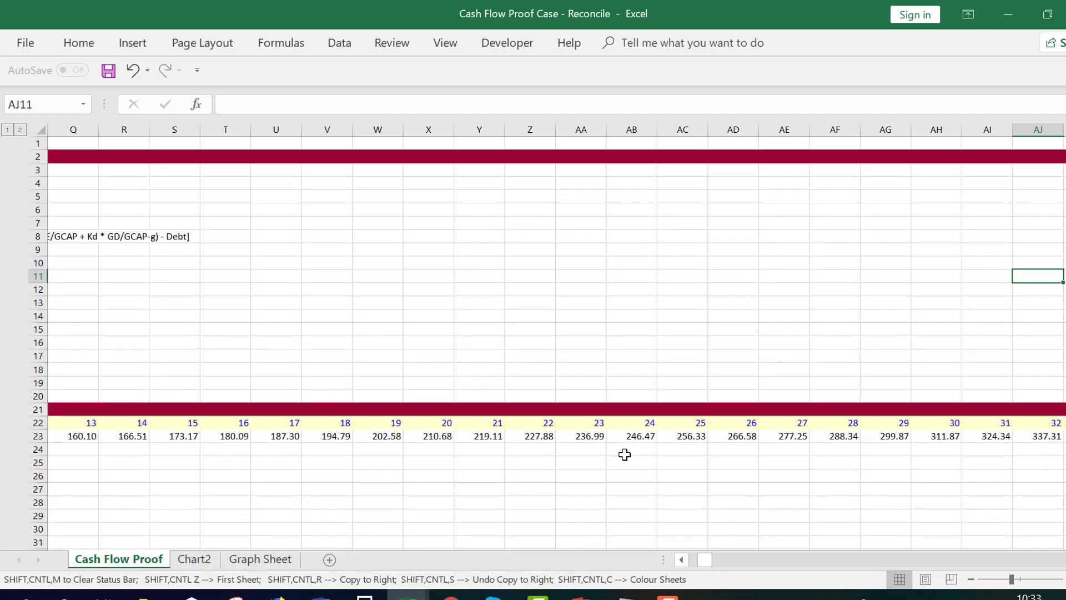
key("Page_Down")
key("Page_Down")
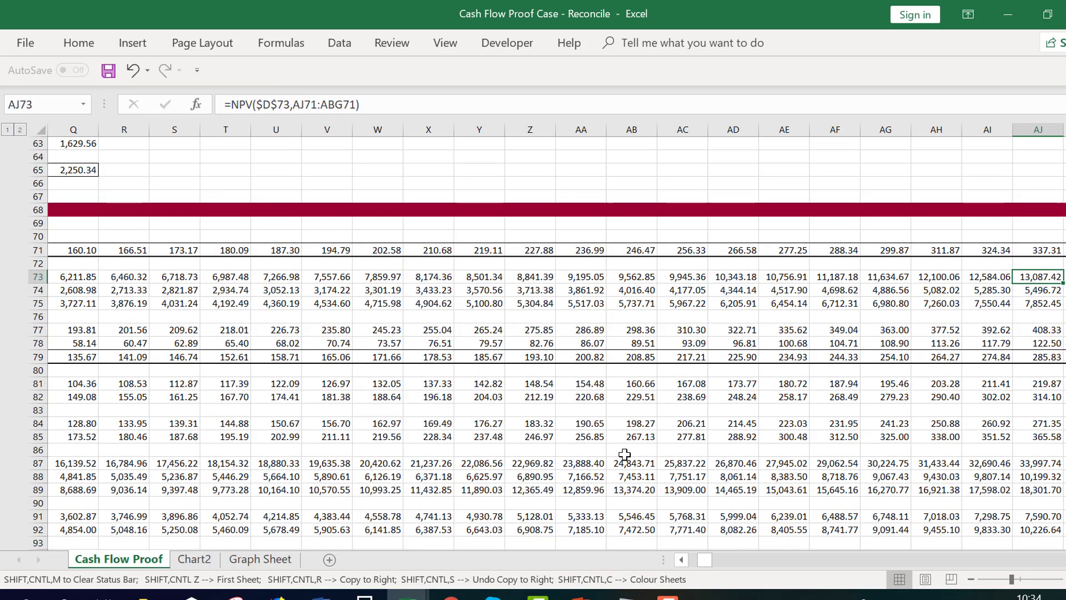
key("Page_Down")
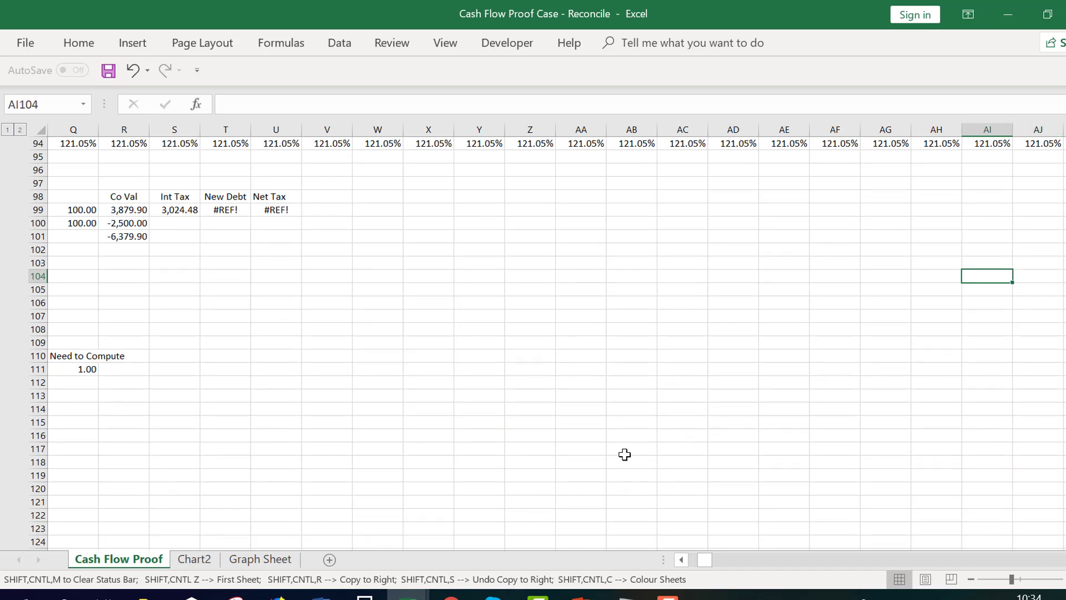
key("ctrl+Left")
key("ctrl+Left")
key("ctrl+Left")
key("ctrl+Left")
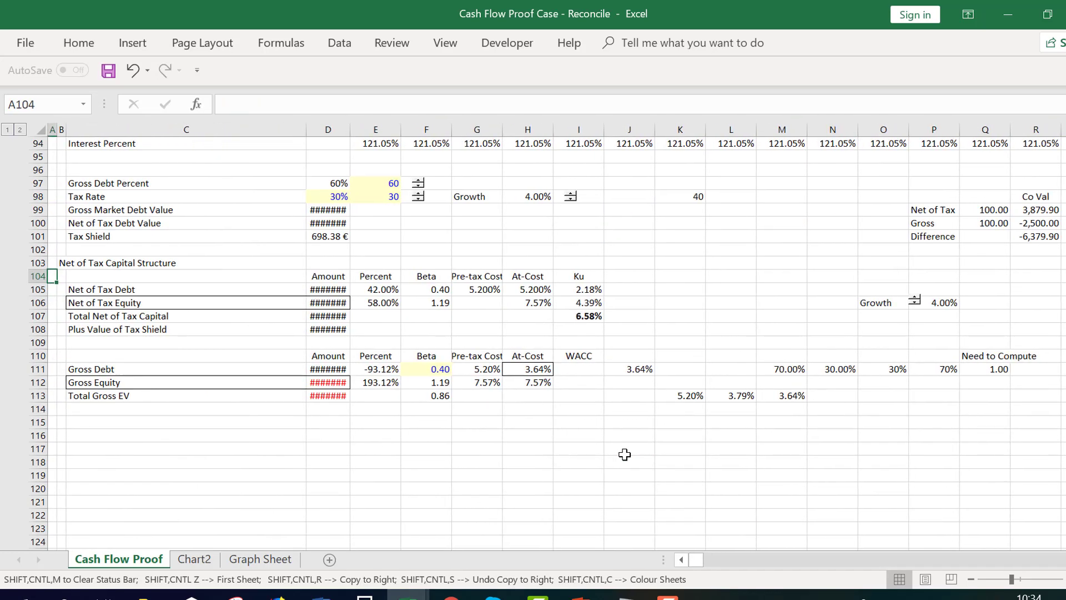
- On Graph Sheet, set the Output cell E3 to the formula =AI8, linking it to the year 30 value in row 8
key("ctrl+Page_Down")
key("ctrl+Page_Down")
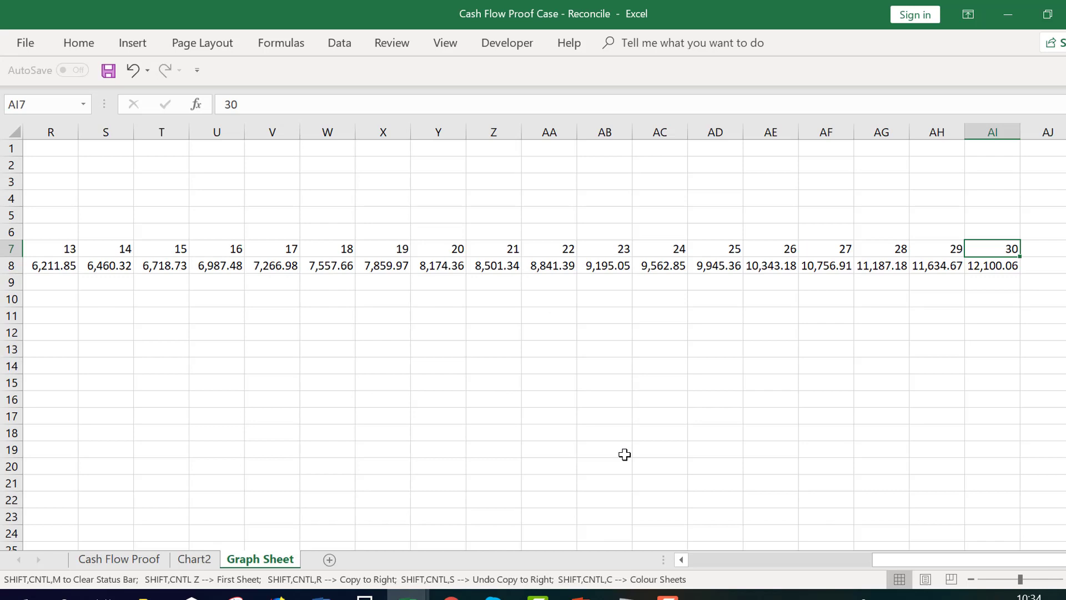
key("Left")
key("Left")
key("Left")
key("Left")
key("Left")
key("Left")
key("Left")
key("Left")
key("Left")
key("Left")
key("Left")
key("Left")
key("Left")
key("Left")
key("Left")
key("Left")
key("Left")
key("Left")
key("Left")
key("Left")
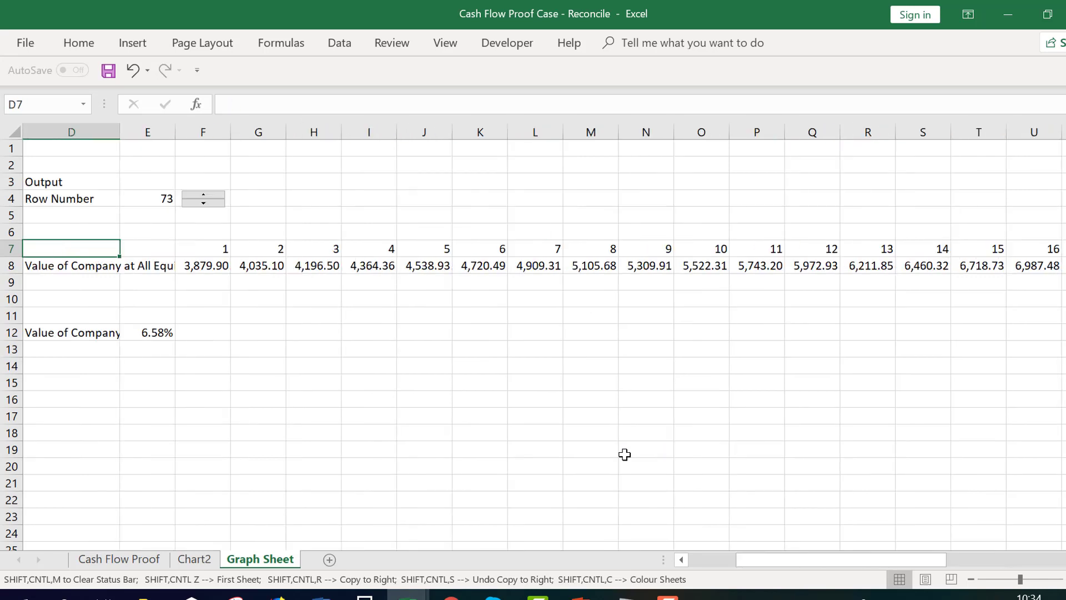
key("Left")
key("Left")
key("Left")
key("Up")
key("Up")
key("Up")
key("Up")
key("Up")
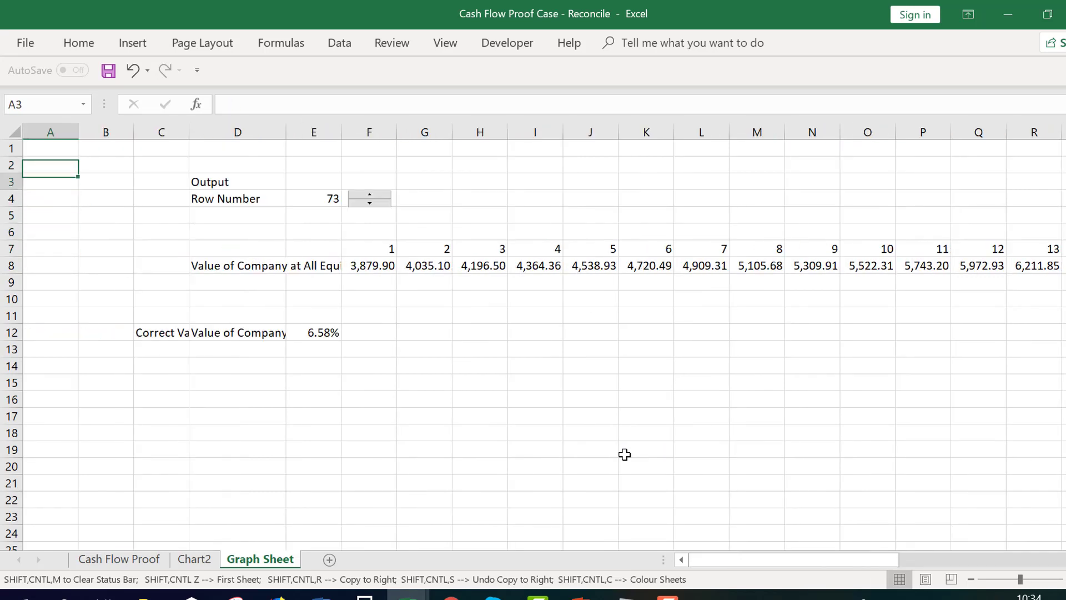
key("Right")
key("Right")
key("Right")
key("Right")
type("=")
key("Right")
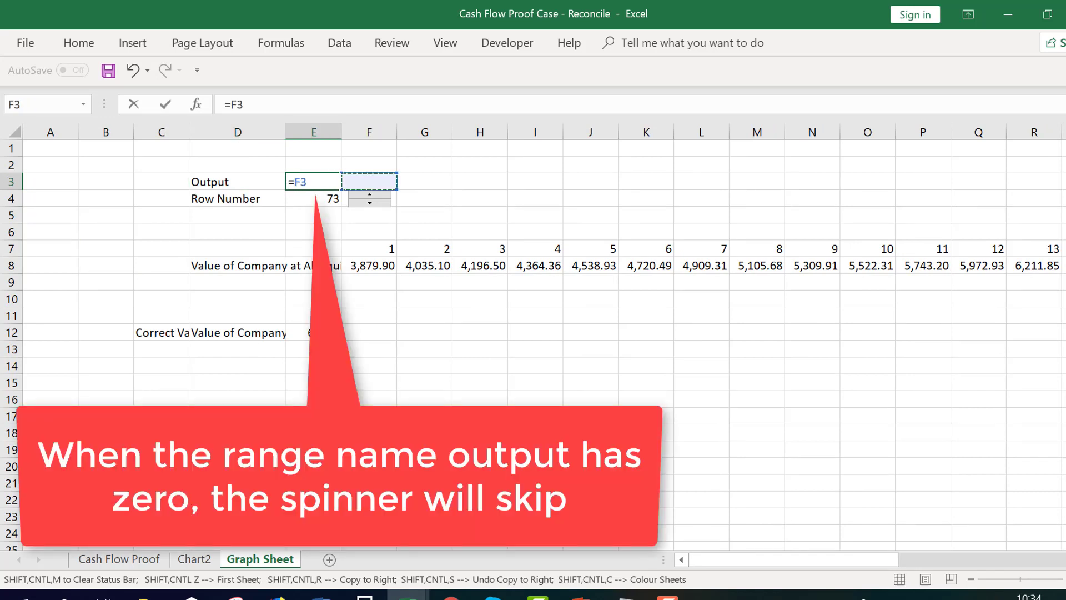
key("Right")
key("Right")
key("Right")
key("Right")
key("Right")
key("Right")
key("Right")
key("Right")
key("Right")
key("Right")
key("Right")
key("Right")
key("Right")
key("Right")
key("Right")
key("Right")
key("Right")
key("Right")
key("Right")
key("Right")
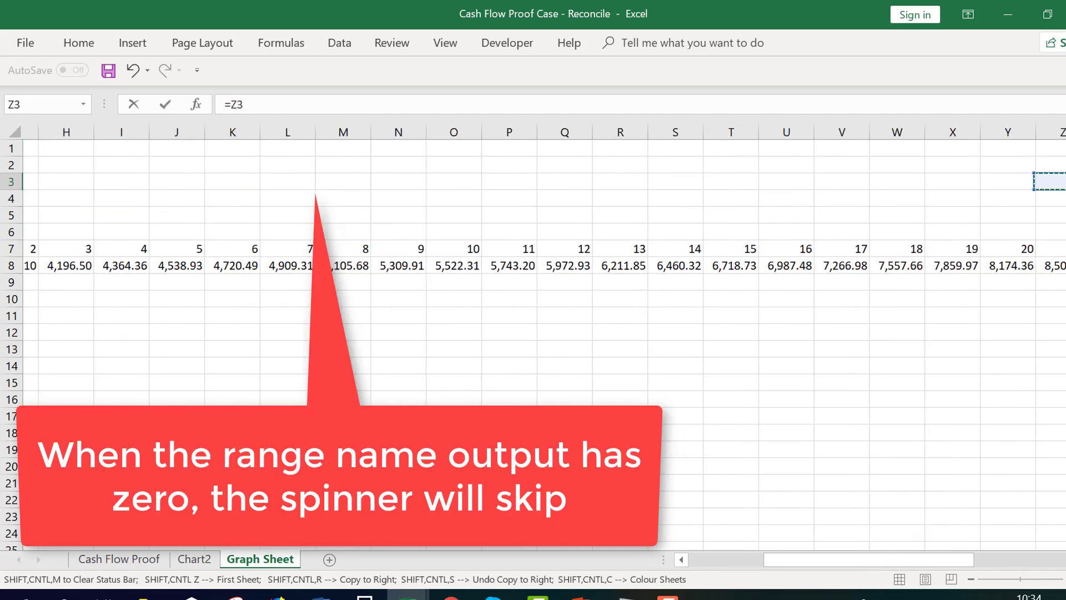
key("Right")
key("Right")
key("Right")
key("Right")
key("Right")
key("Right")
key("Right")
key("Right")
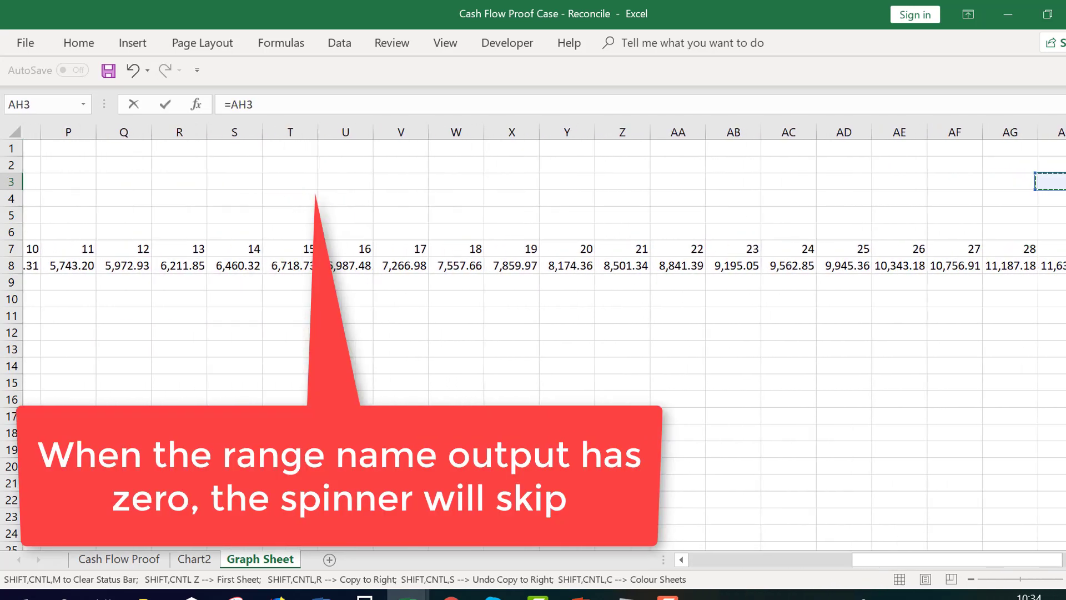
key("Right")
key("Right")
key("Down")
key("Down")
key("Down")
key("Down")
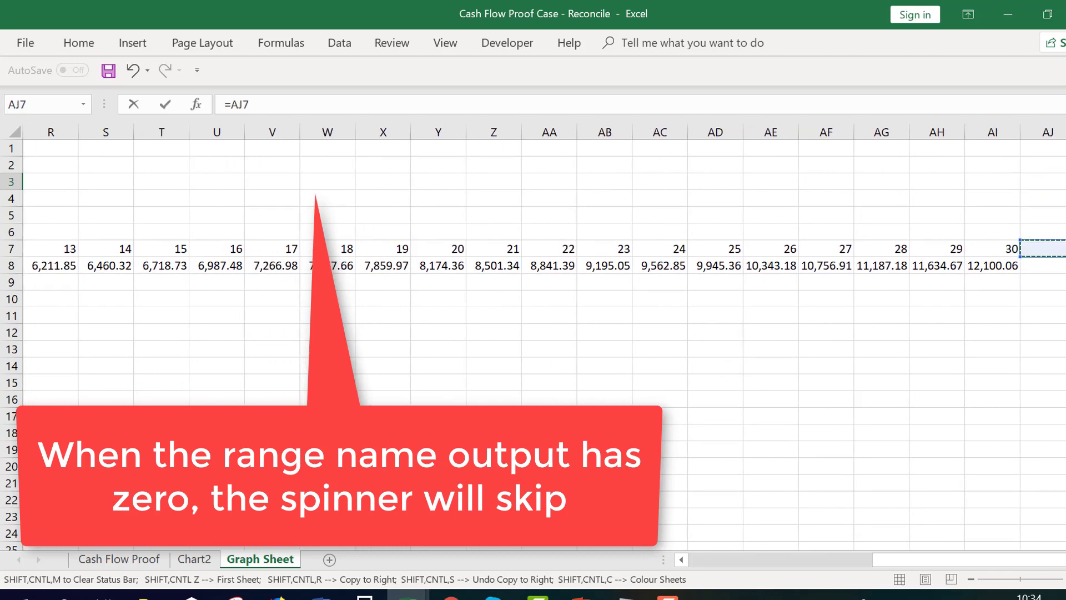
key("Down")
key("Left")
key("Return")
key("Left")
key("Left")
key("Left")
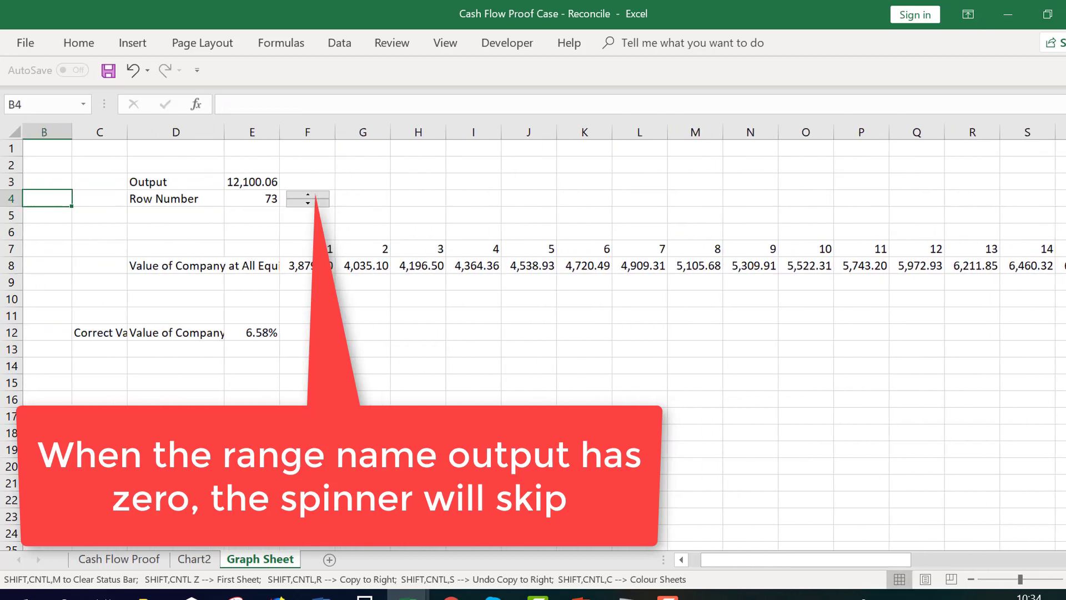
key("Left")
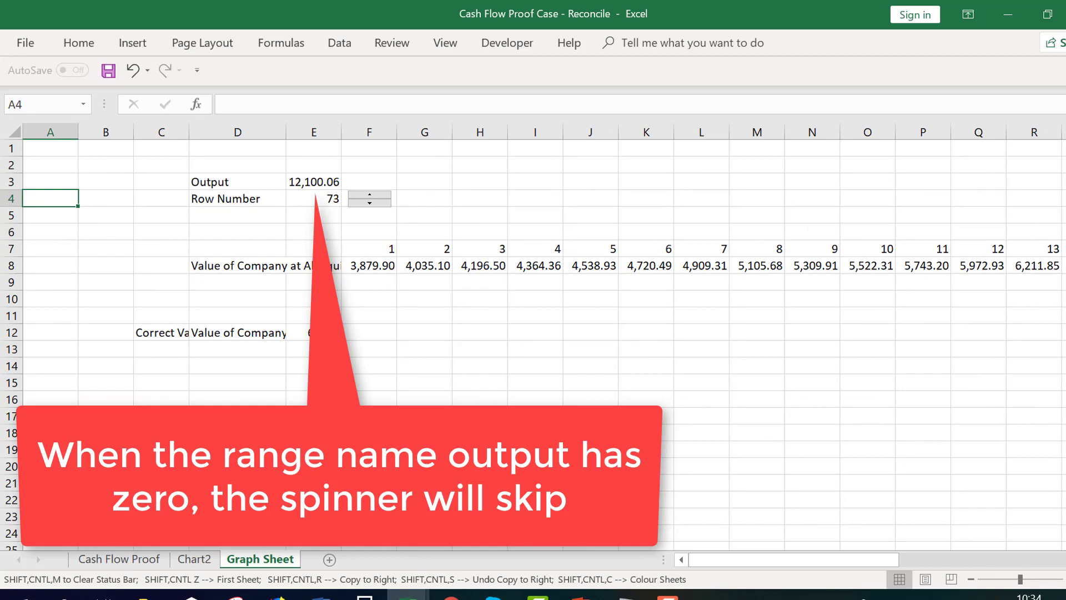
left_click(314, 449)
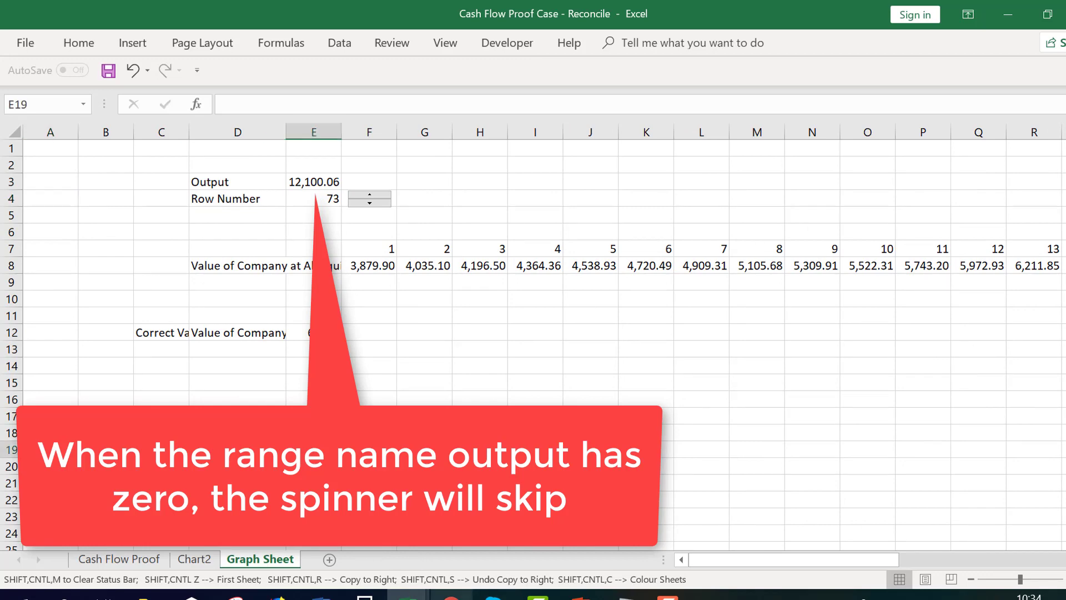
- Switch to the flexible graphs page in Chrome and copy the whole Spinner1_Change code, from the Public last_spinner line to End Sub
key("alt+Tab")
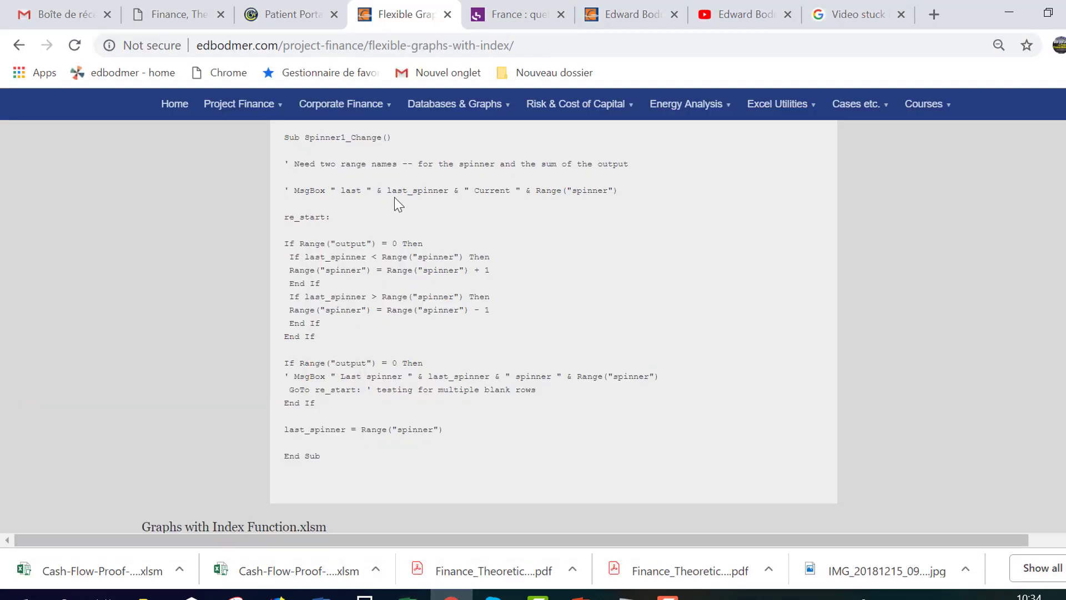
scroll(394, 198, "up", 1)
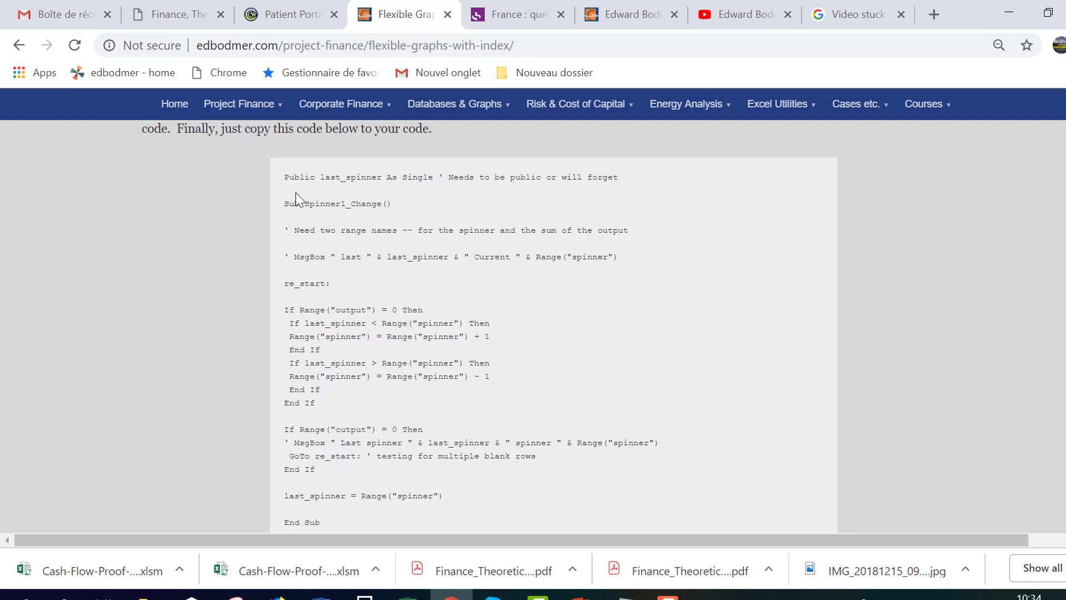
left_click_drag(286, 175, 425, 524)
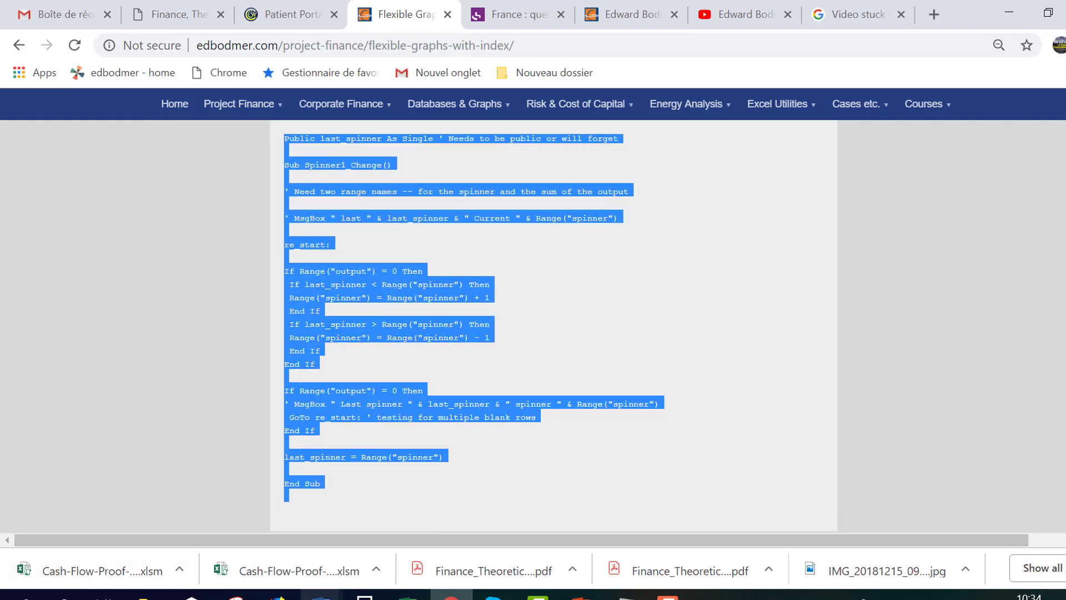
- Switch back to the Cash Flow Proof workbook in Excel and put the copied Spinner1_Change code in a new macro module, starting from the row-number spinner
left_click(408, 595)
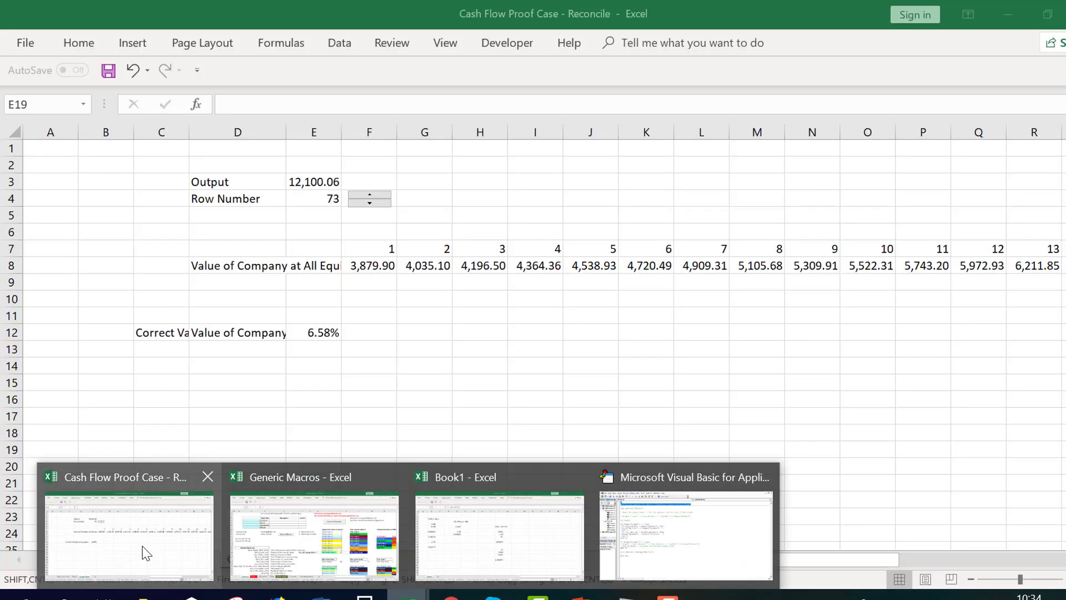
left_click(142, 545)
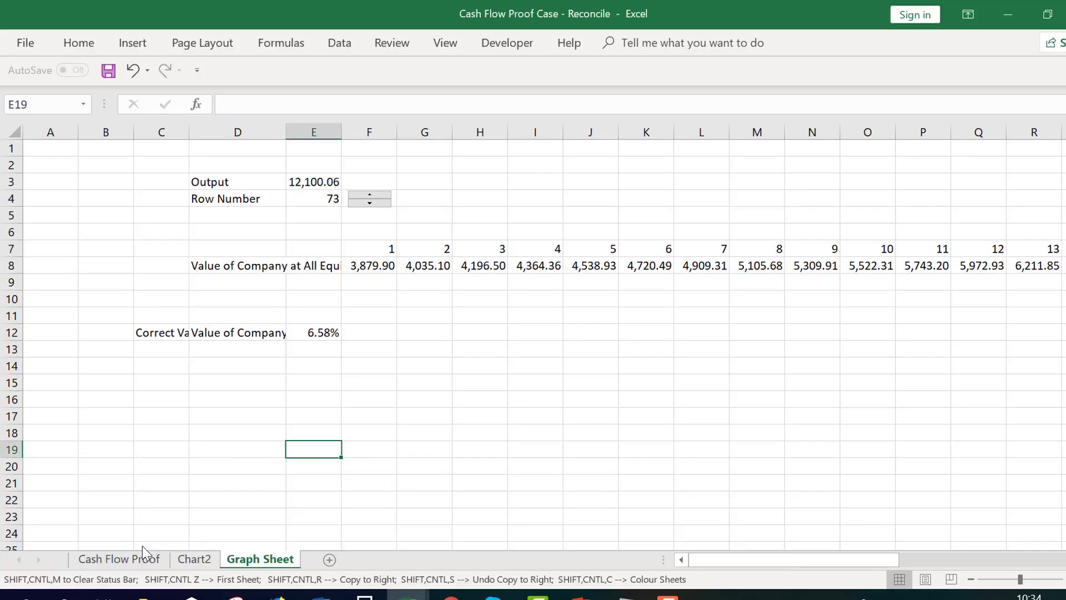
right_click(365, 205)
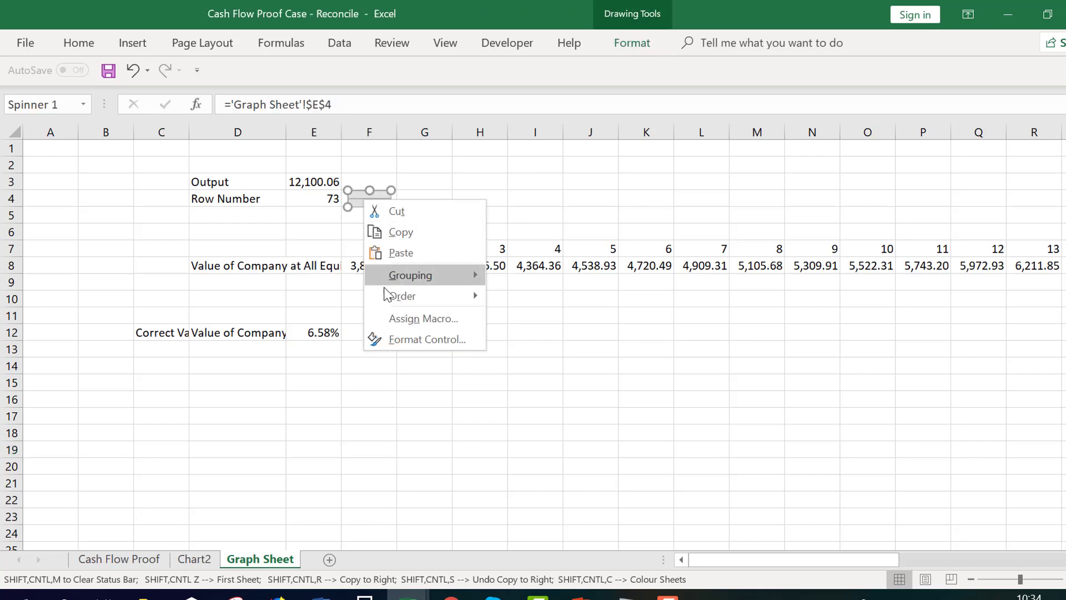
left_click(391, 319)
left_click(516, 196)
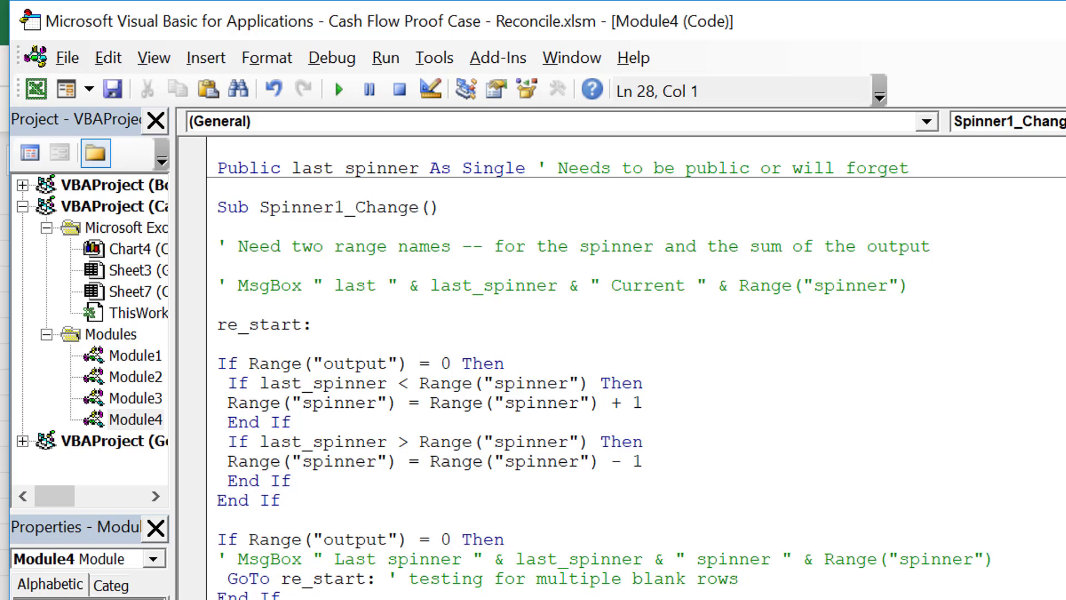
key("alt+F11")
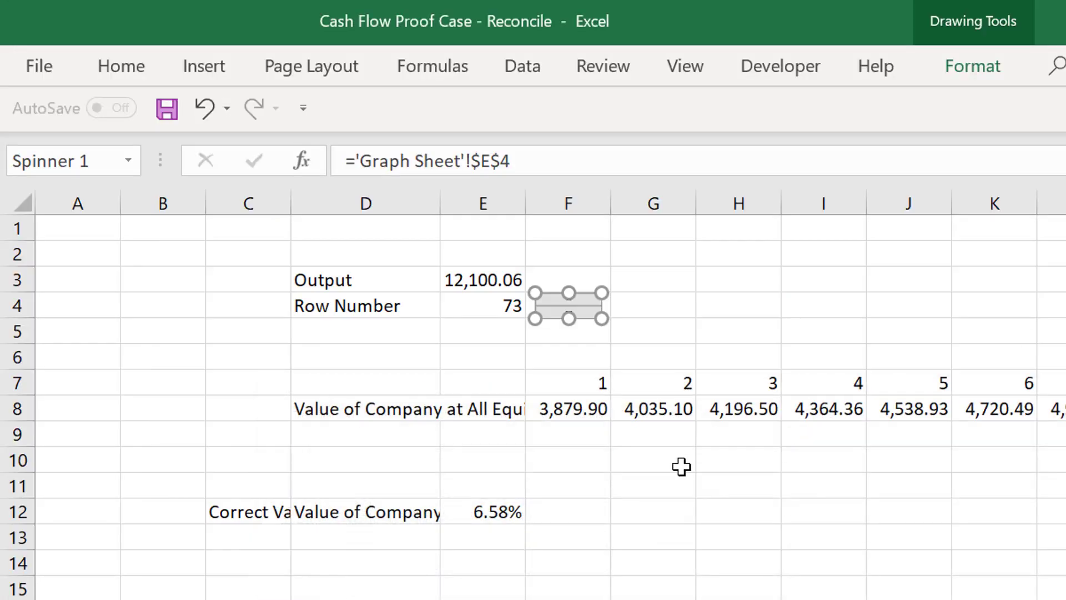
- Assign the Spinner1_Change macro to the row-number spinner beside cell E4 and deselect the control
right_click(561, 305)
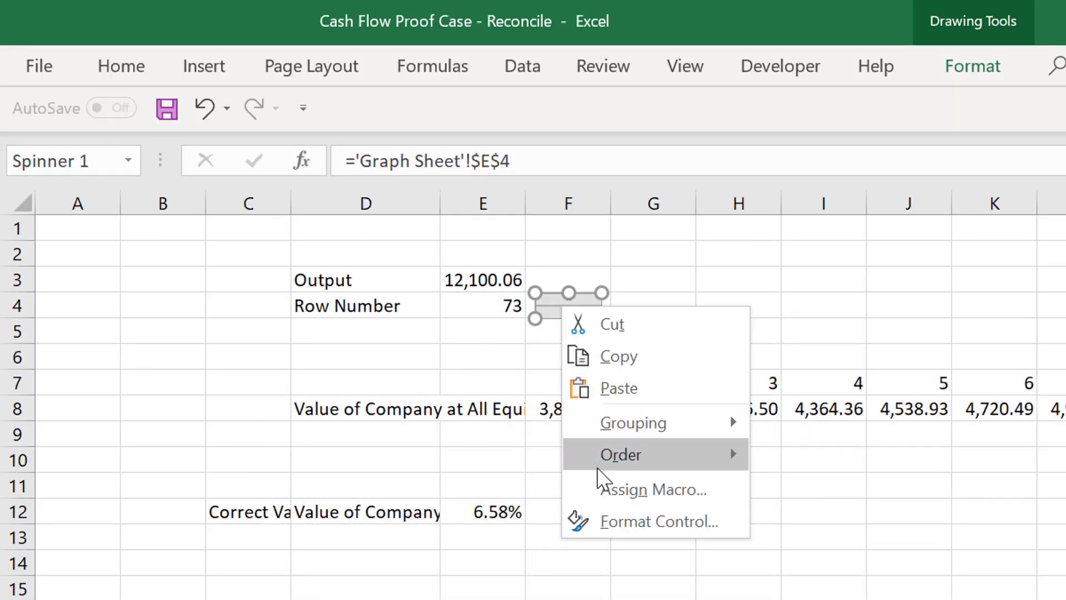
left_click(602, 491)
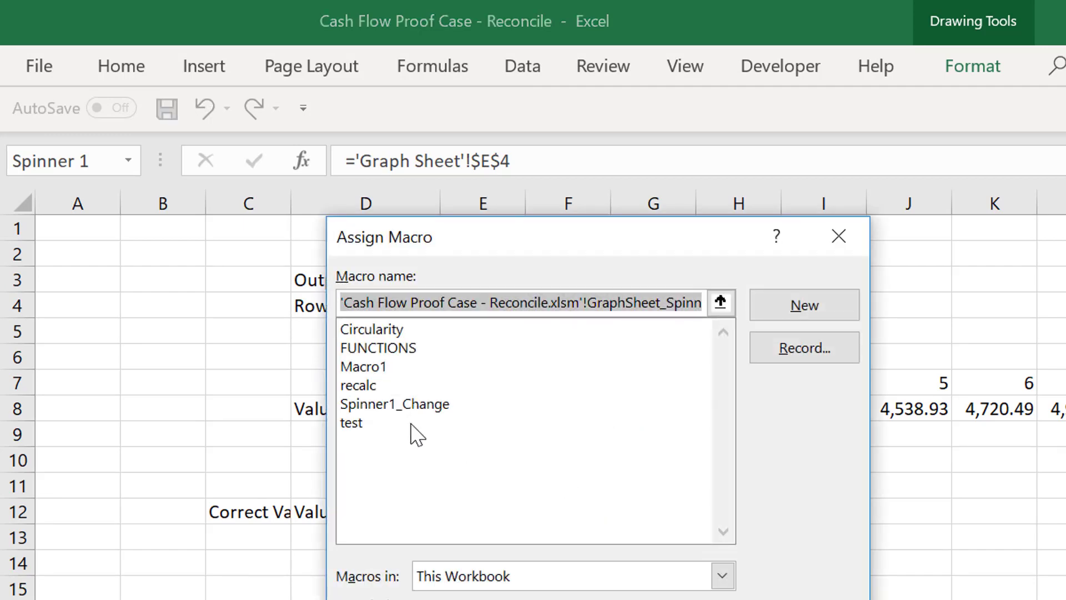
left_click(368, 404)
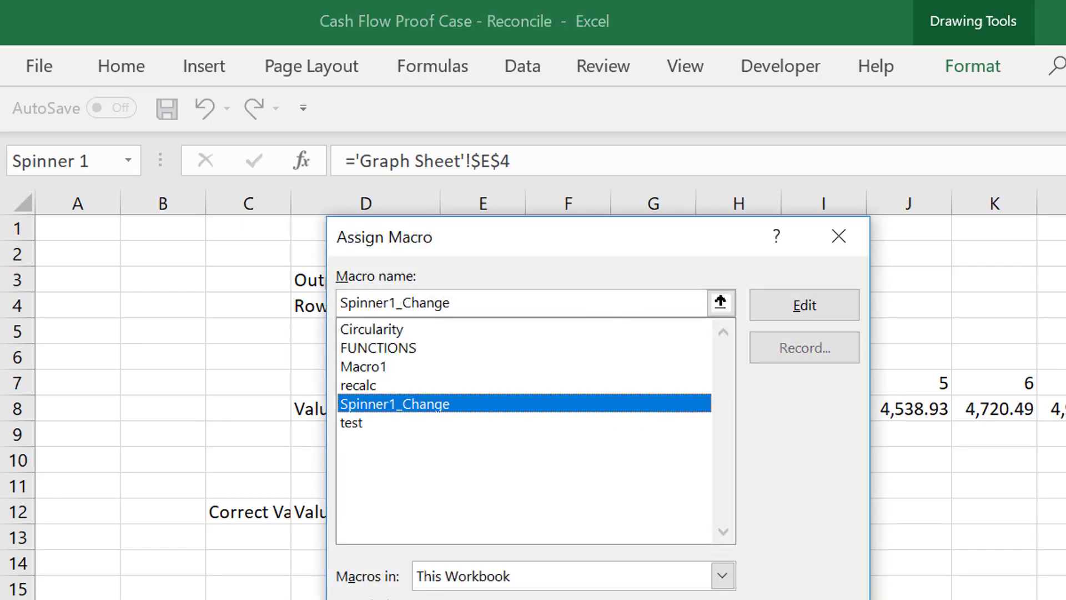
double_click(438, 411)
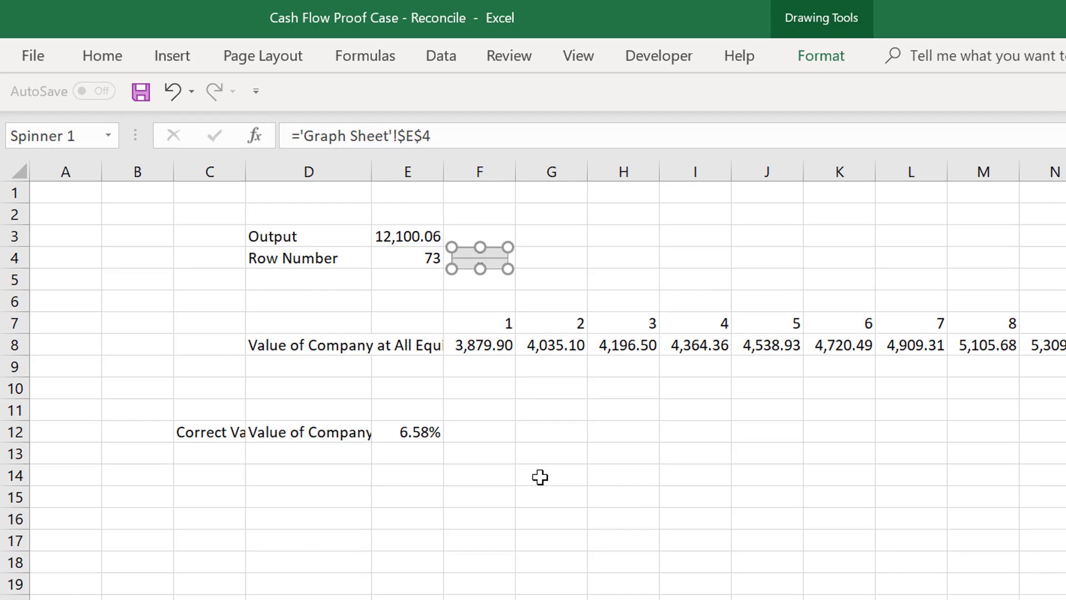
left_click(540, 477)
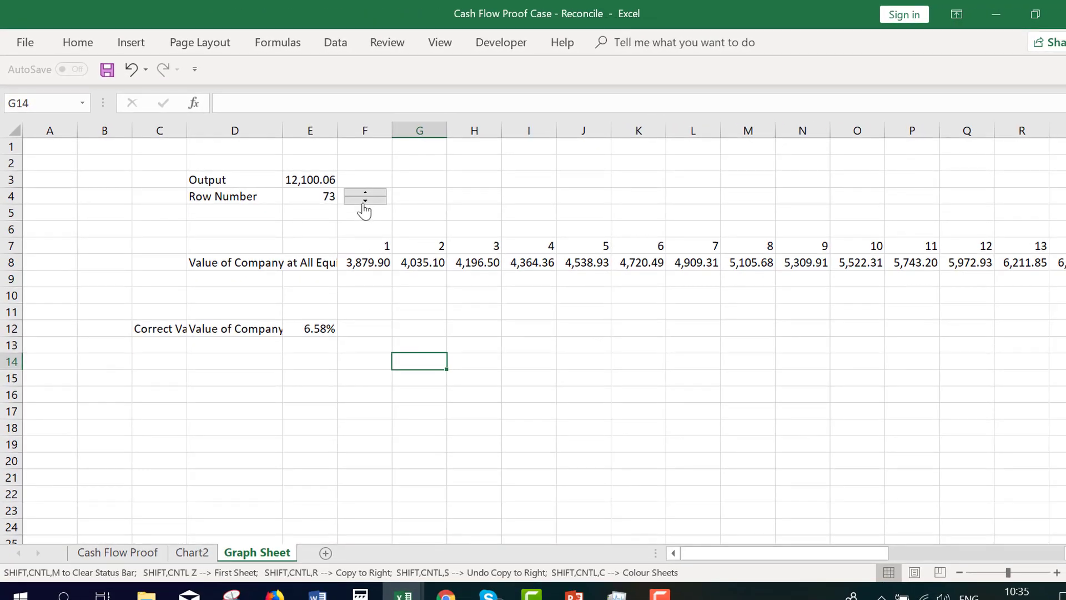
- Try the spinner one row down to 72 and back up to 73, ending the macro run each time
left_click(364, 203)
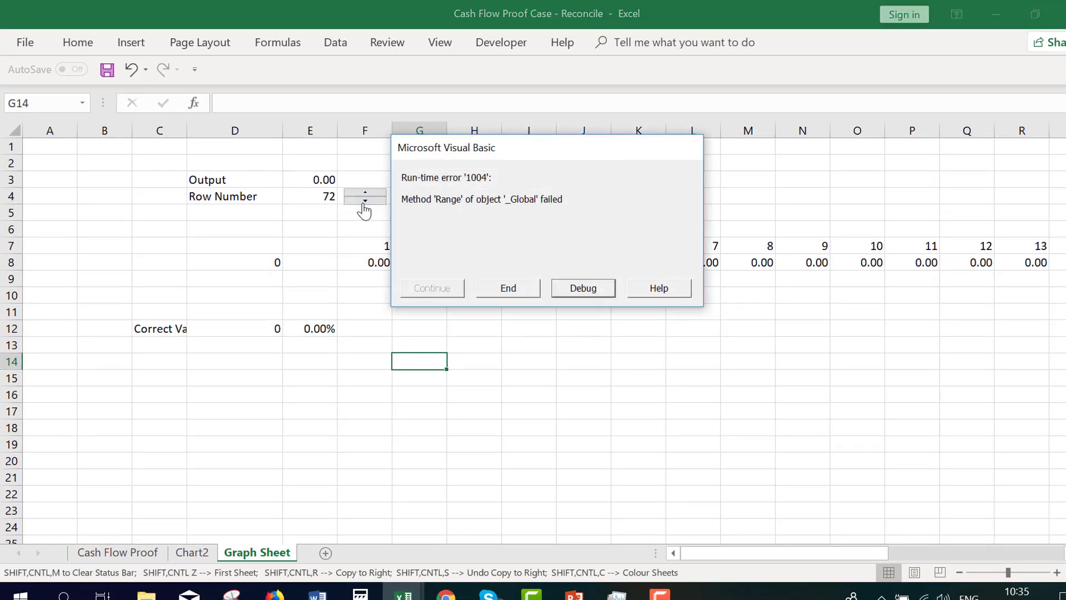
left_click(513, 286)
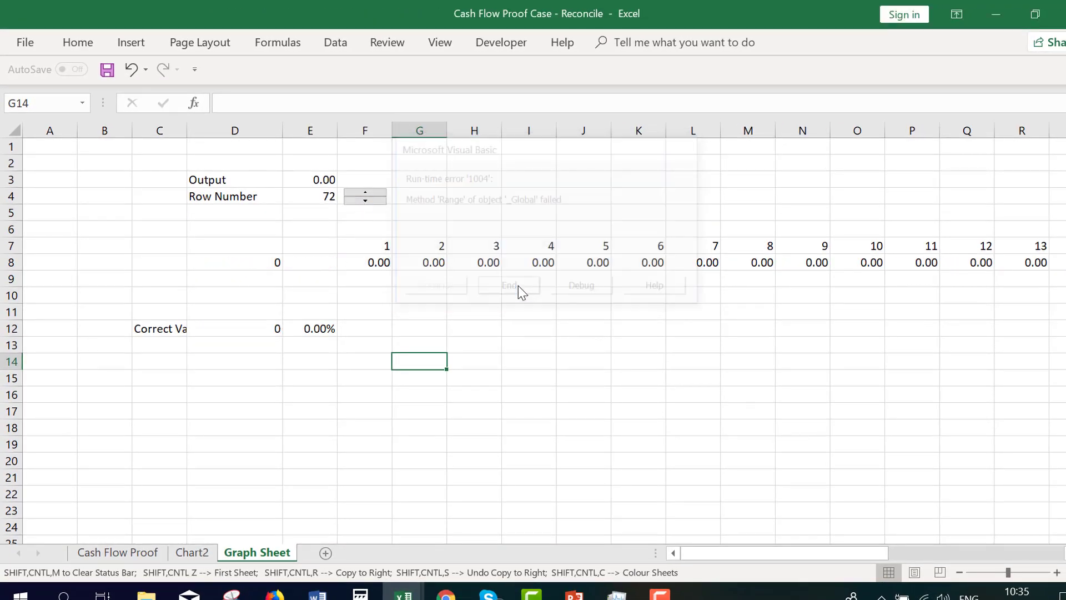
left_click(364, 192)
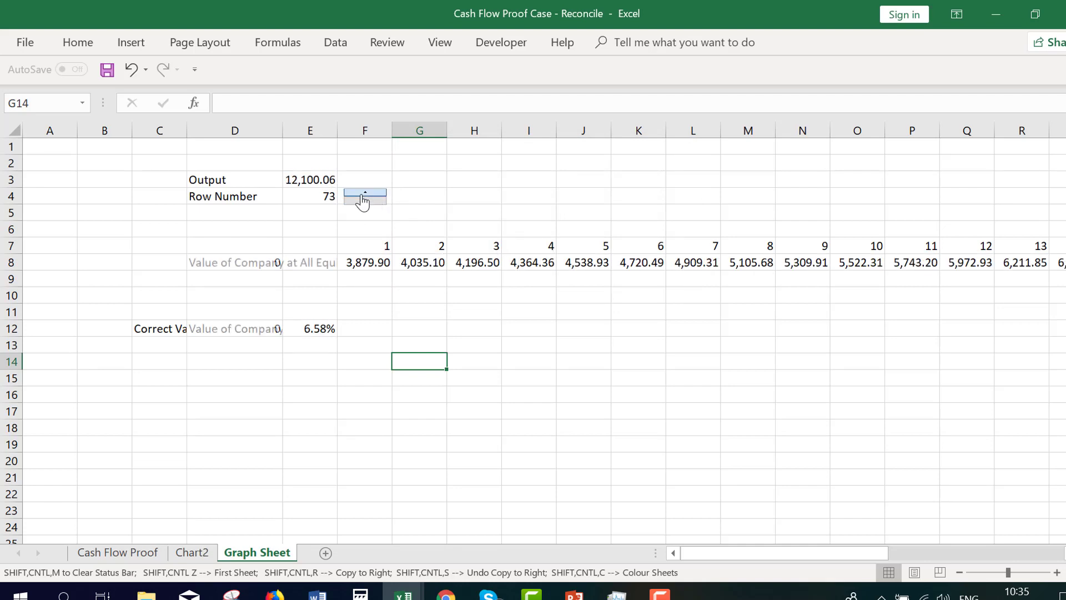
left_click(509, 288)
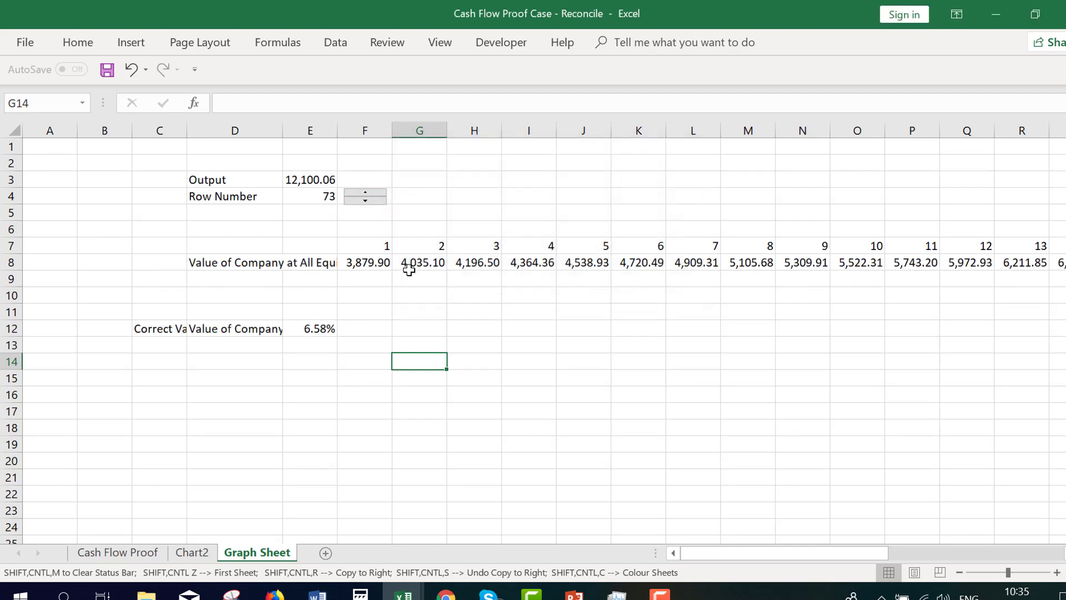
- Define the range name output for the Output value cell E3
left_click(296, 182)
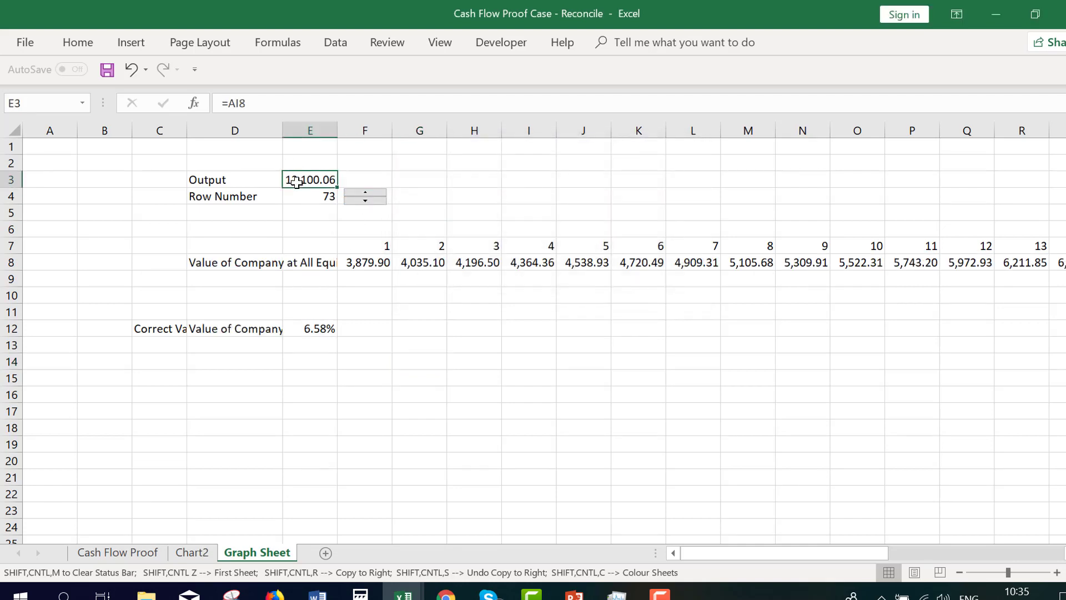
left_click(32, 104)
type("out")
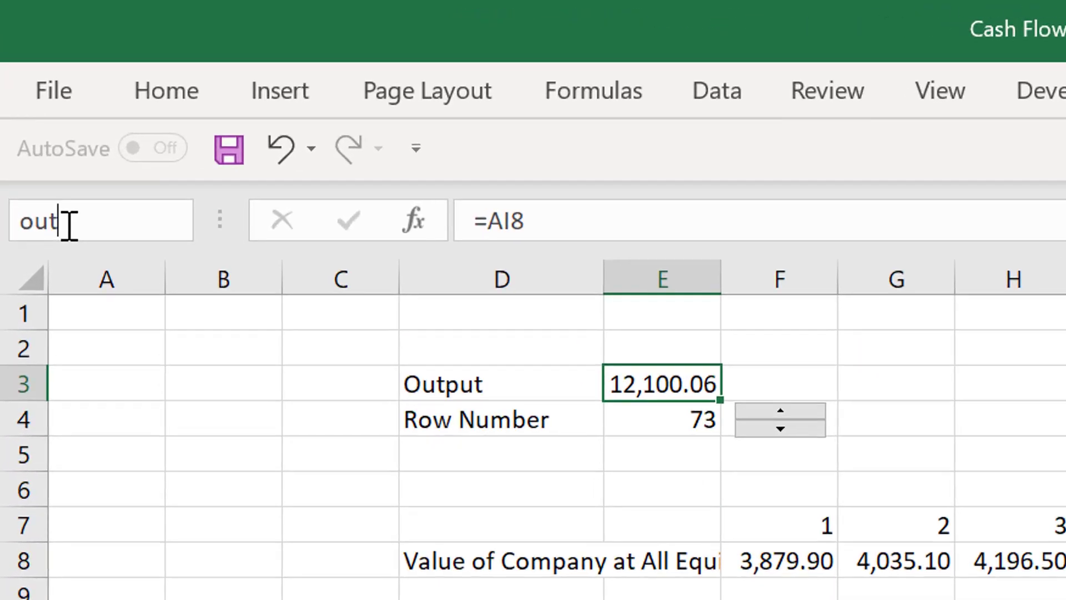
type("put")
key("Return")
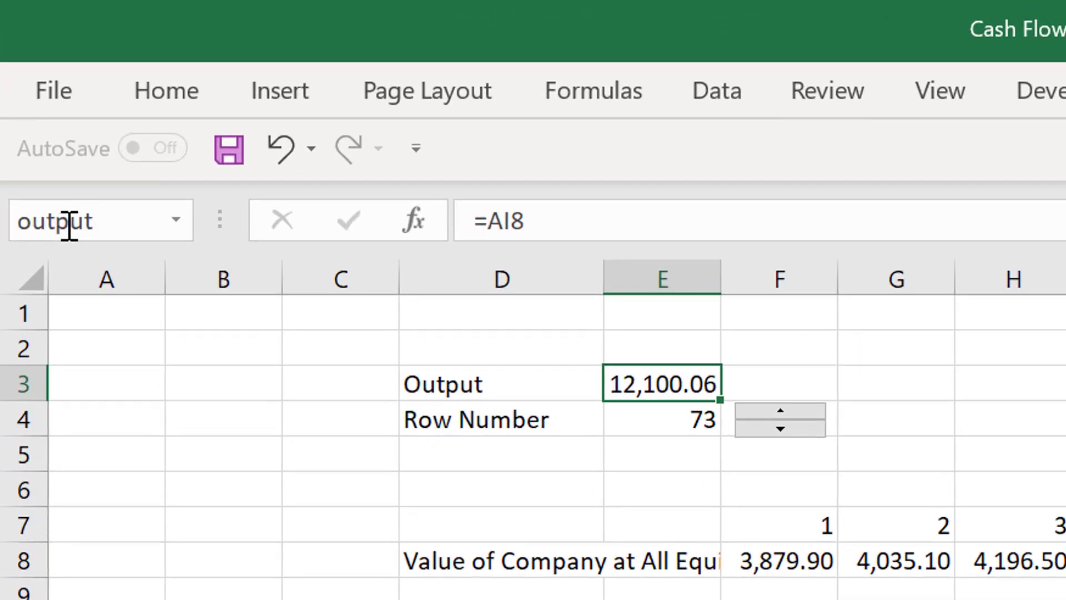
- Define the range name spinner for the Row Number value cell E4
left_click(658, 418)
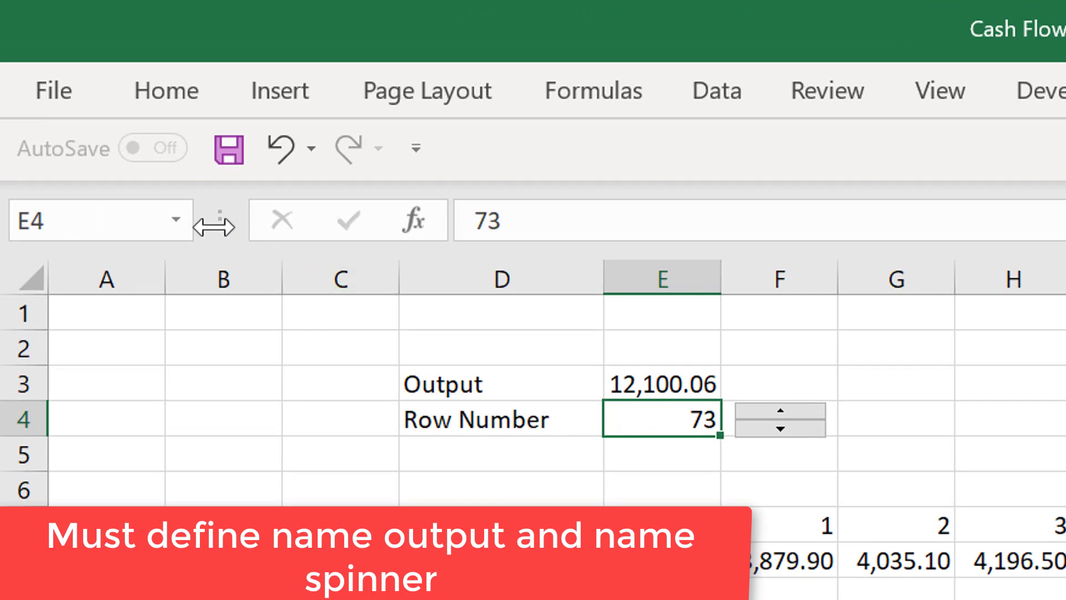
left_click(71, 227)
type("spinner")
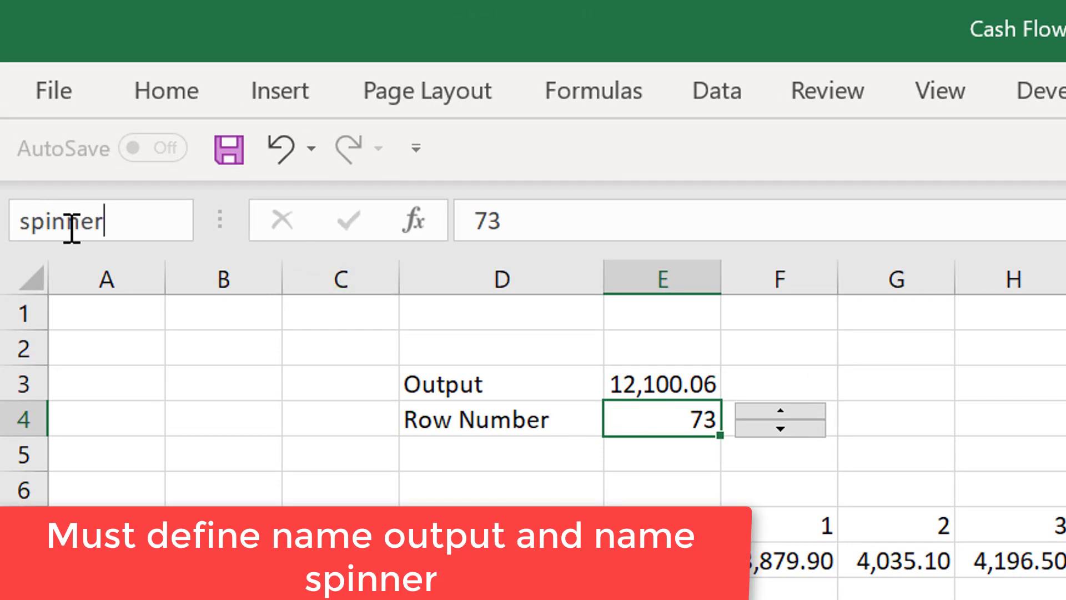
key("Return")
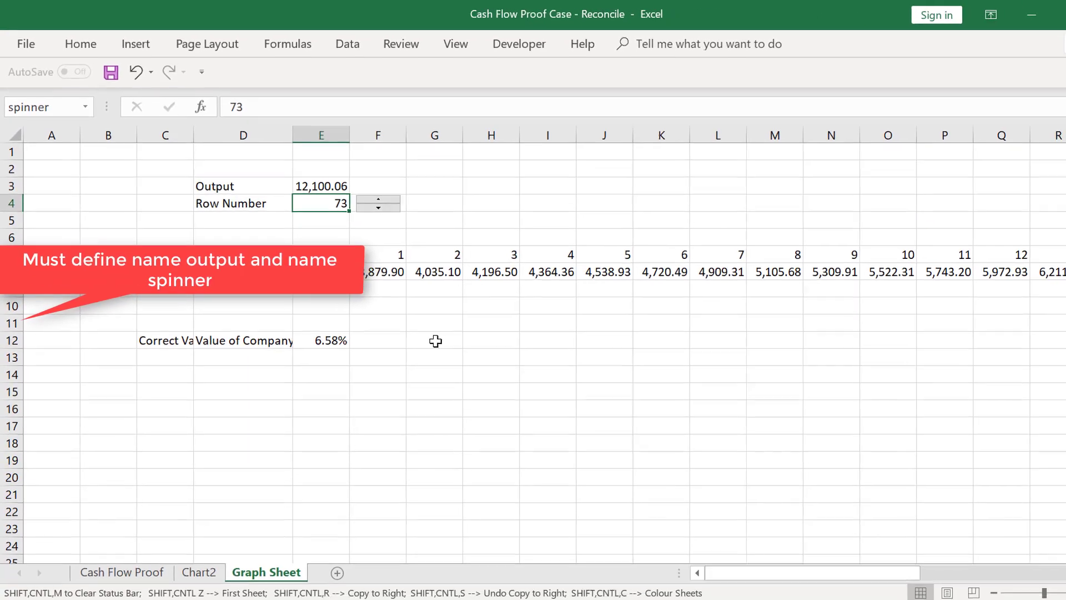
left_click(434, 340)
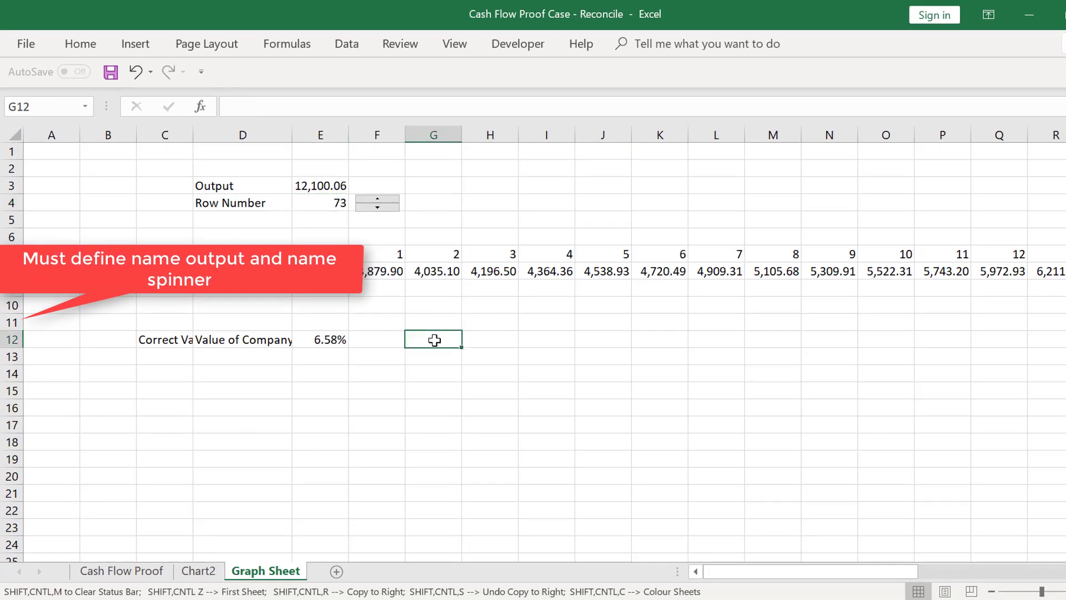
- Test the blank-row skipping by stepping the row number down to 23 with the spinner
left_click(377, 208)
left_click(377, 207)
left_click_drag(377, 207, 377, 208)
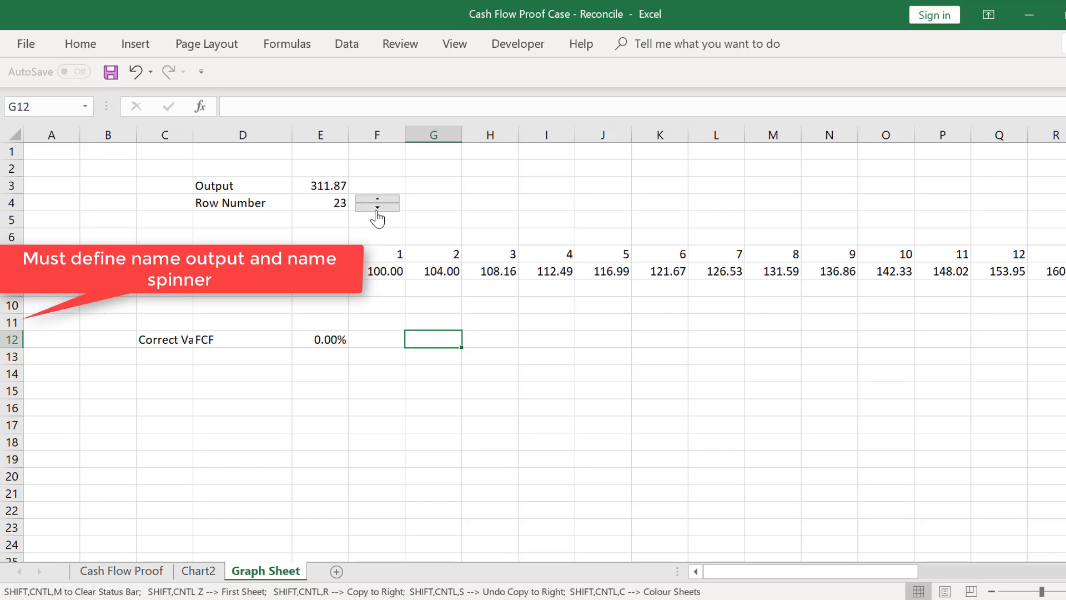
- Test the Graph Sheet spinner in both directions by stepping the row number down to 22 and up to 75
left_click(377, 209)
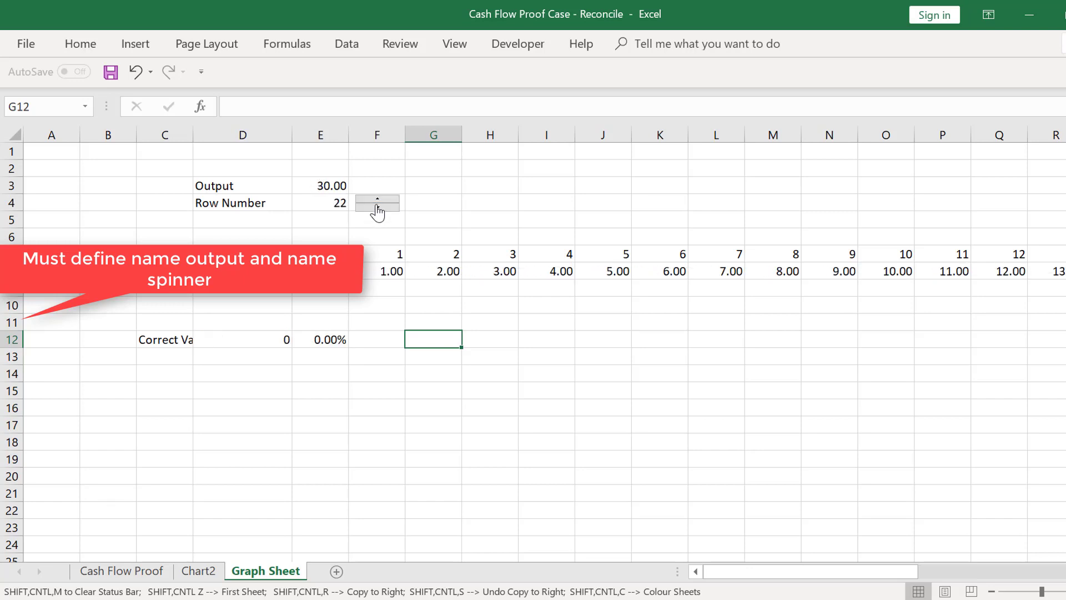
left_click(377, 199)
left_click_drag(378, 199, 378, 199)
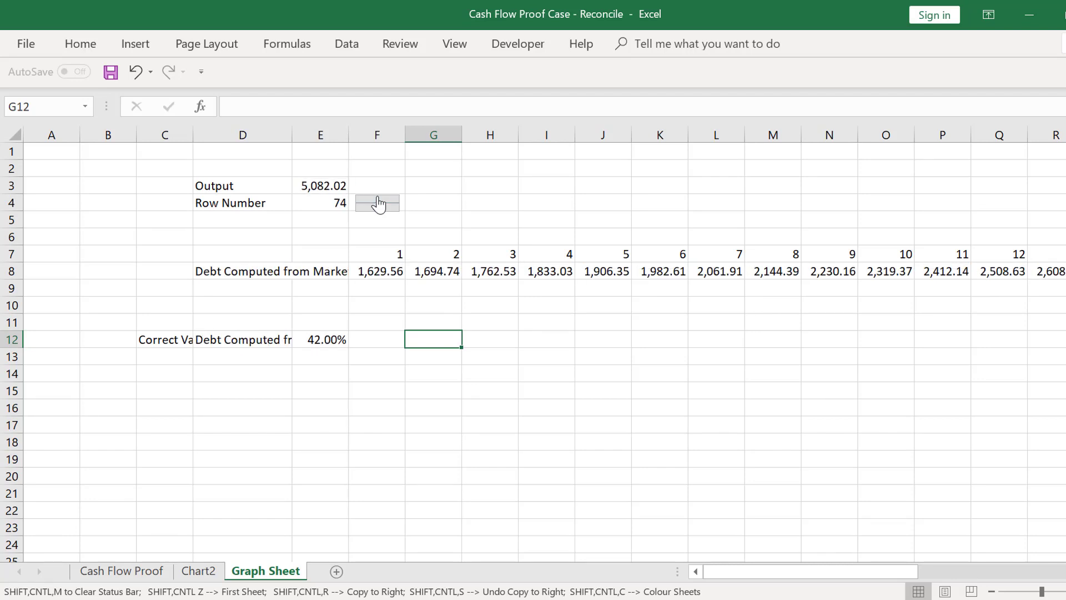
left_click(378, 199)
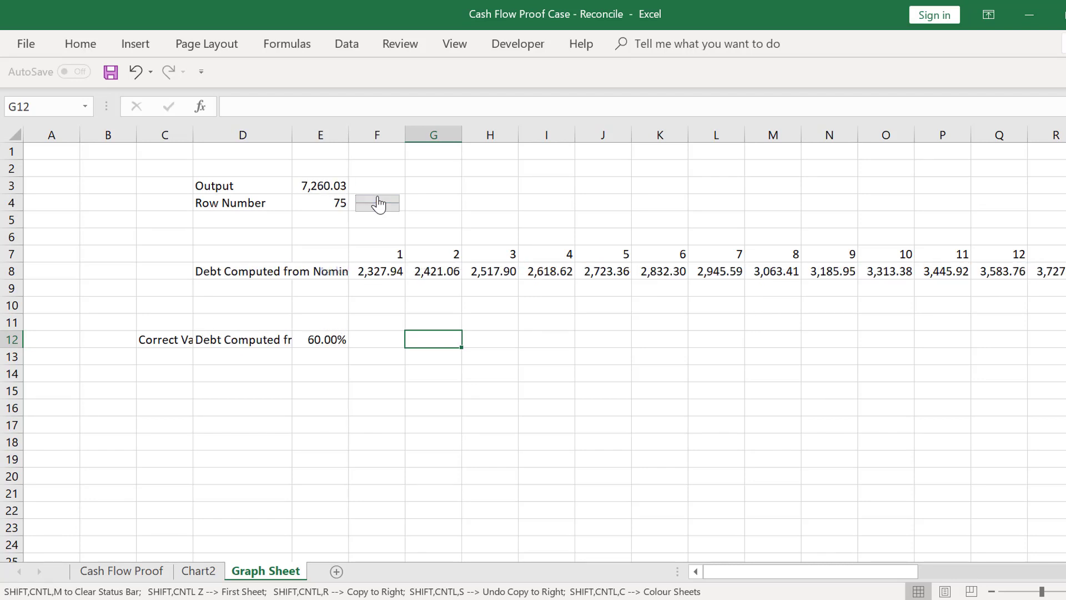
- Assign the Spinner1_Change macro to the spinner on the Chart2 graph
left_click(198, 571)
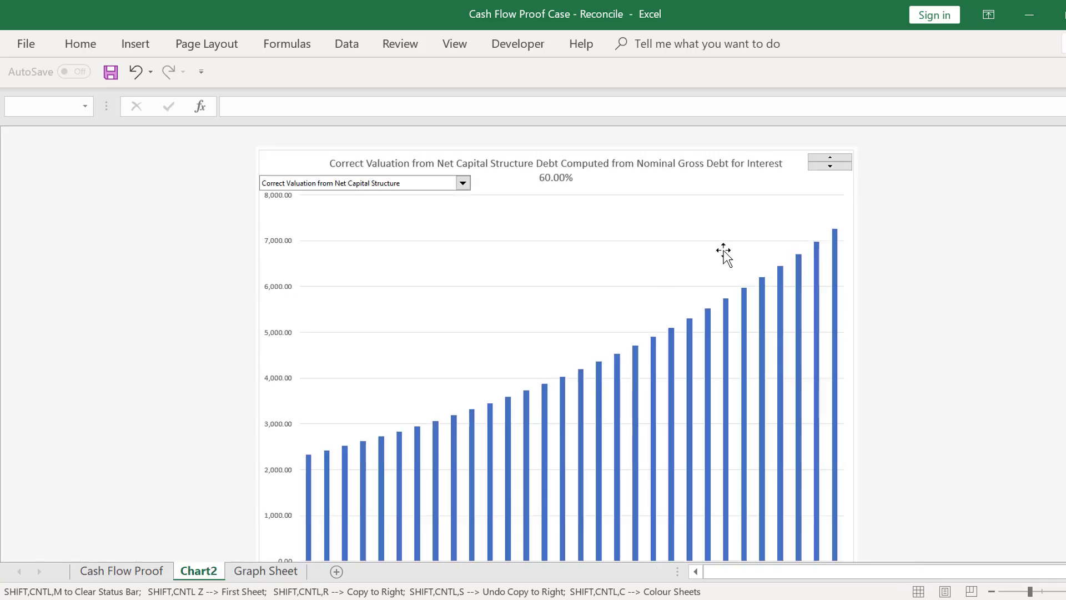
right_click(810, 162)
left_click(831, 310)
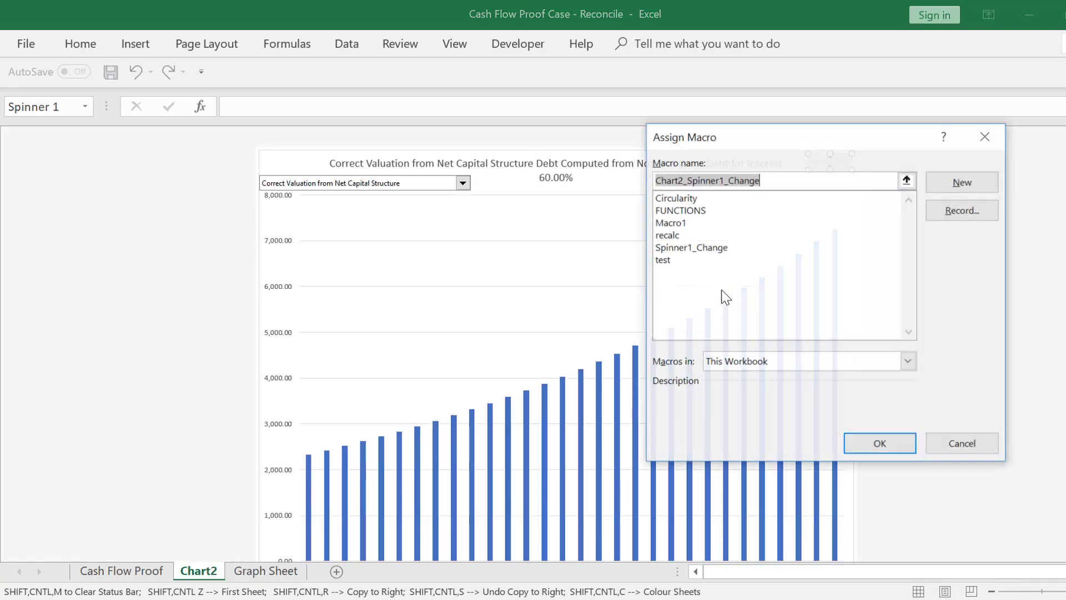
left_click(722, 248)
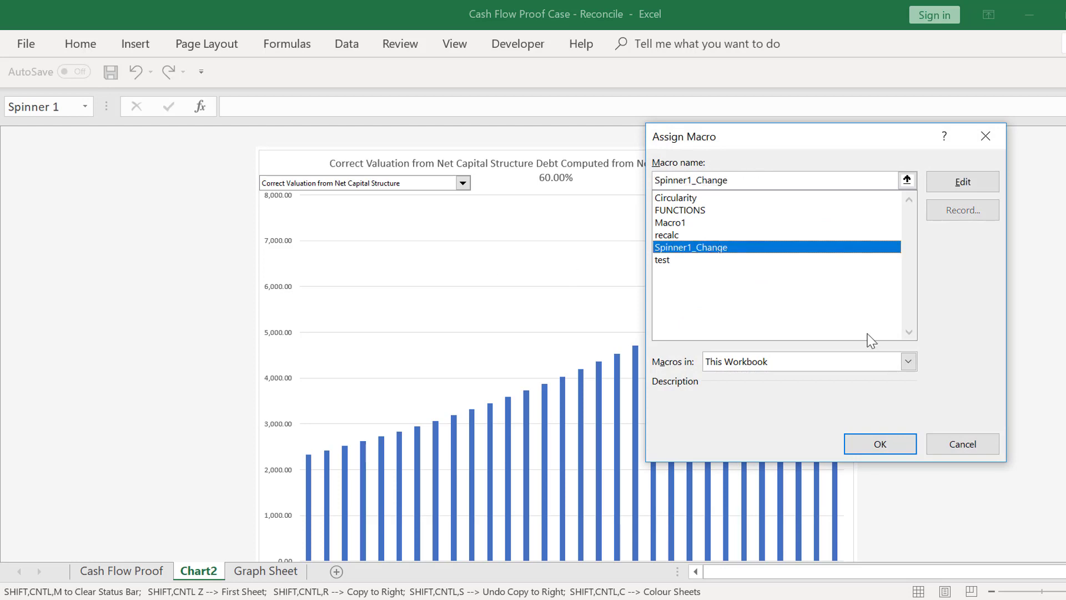
left_click(880, 442)
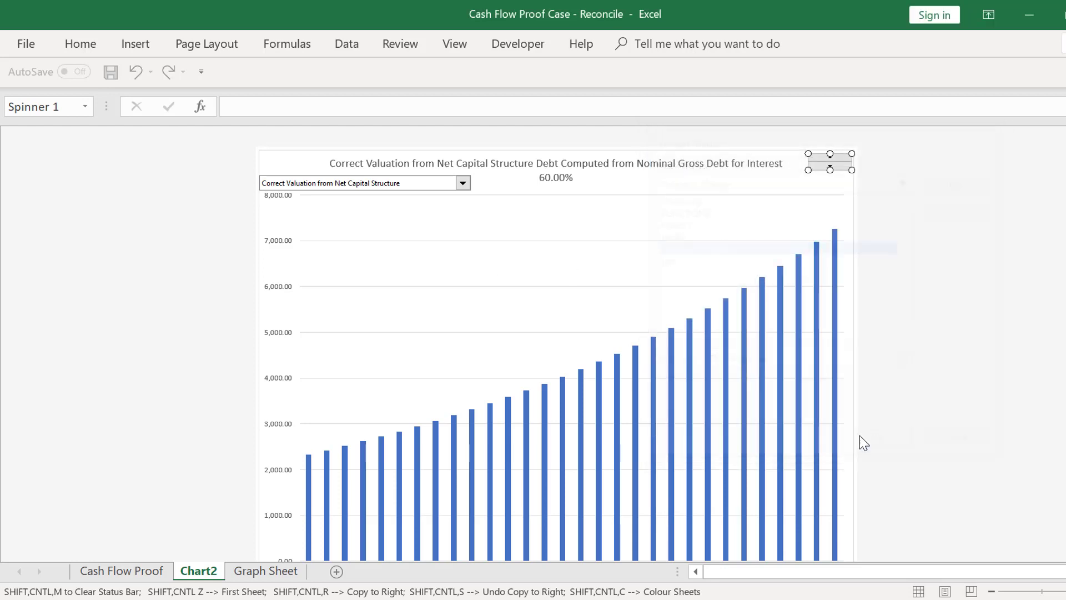
left_click(635, 266)
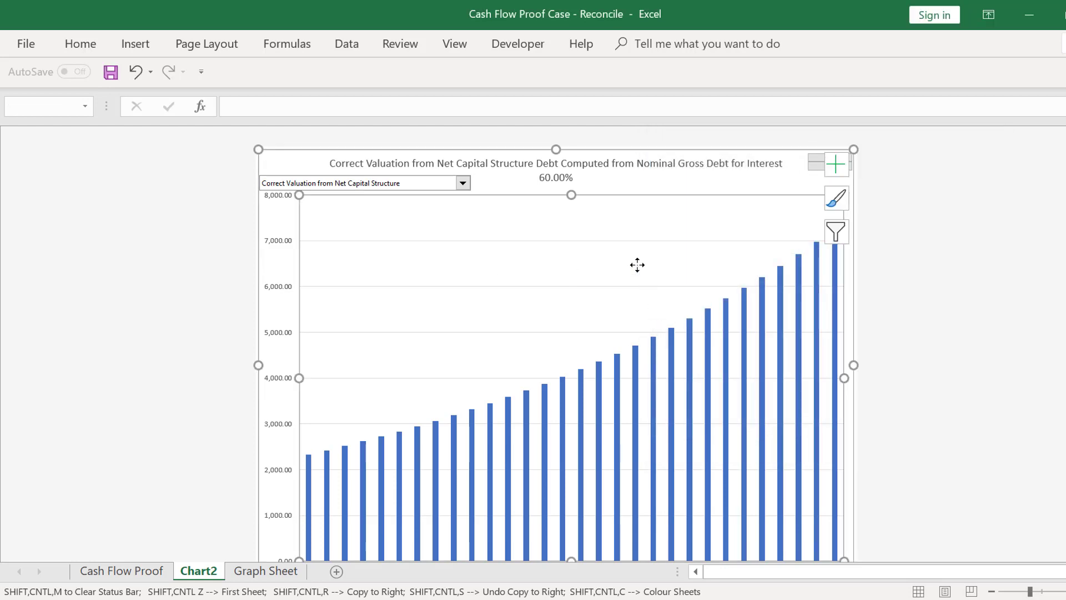
- Test the Chart2 spinner by stepping the graph down to FCF and back up to Debt Computed from Market Value of Debt
left_click(819, 168)
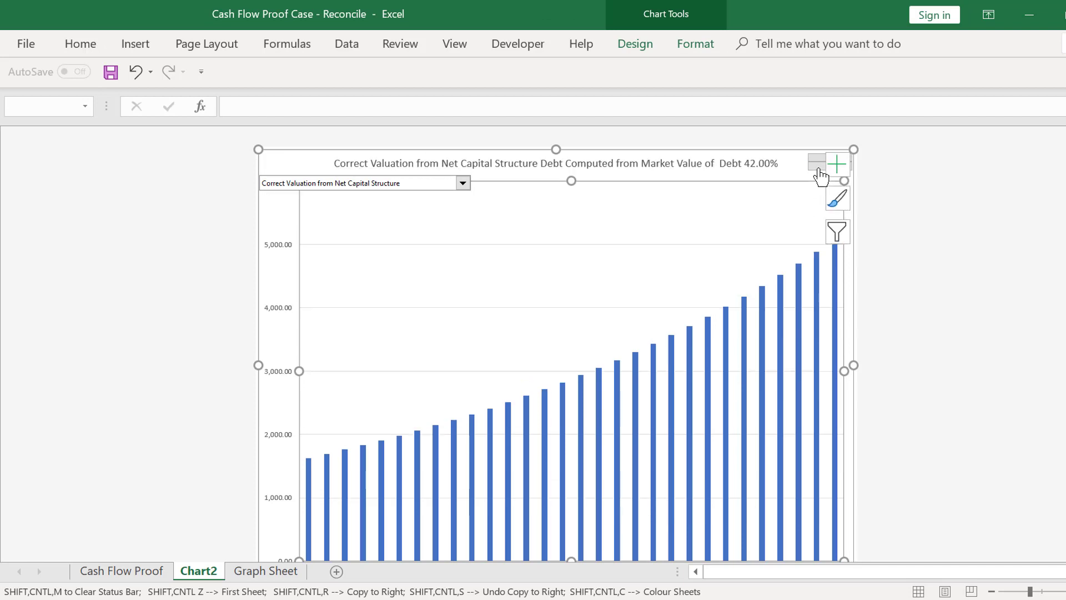
left_click(818, 170)
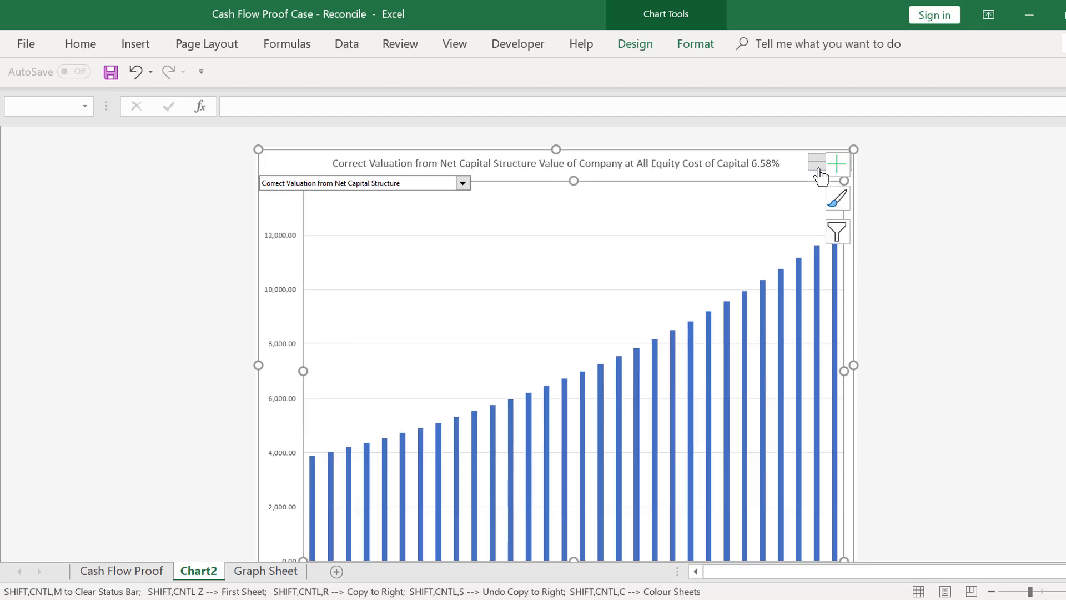
left_click(819, 170)
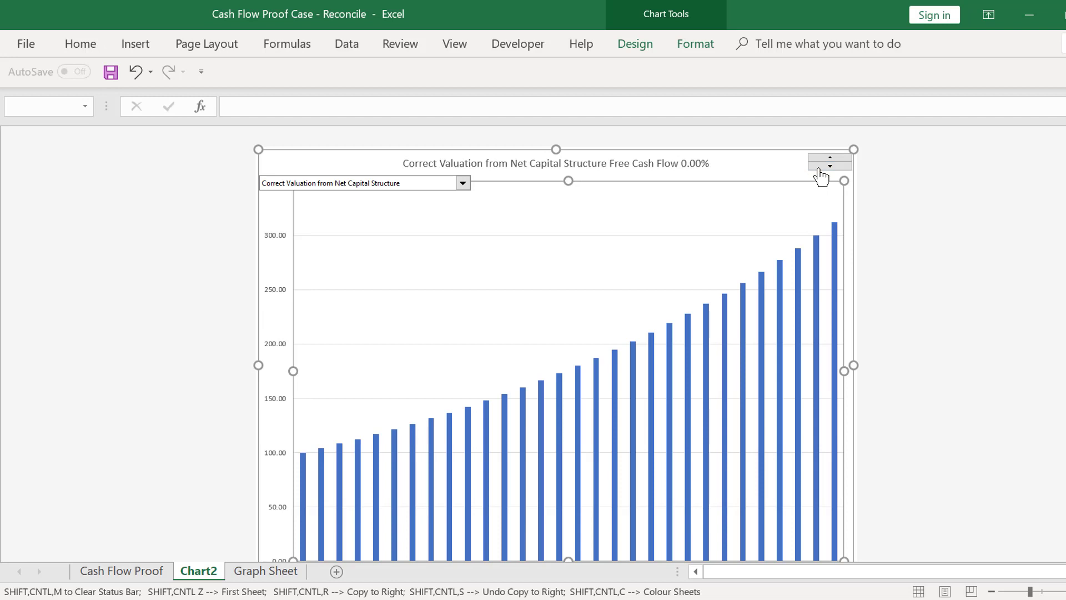
left_click(819, 169)
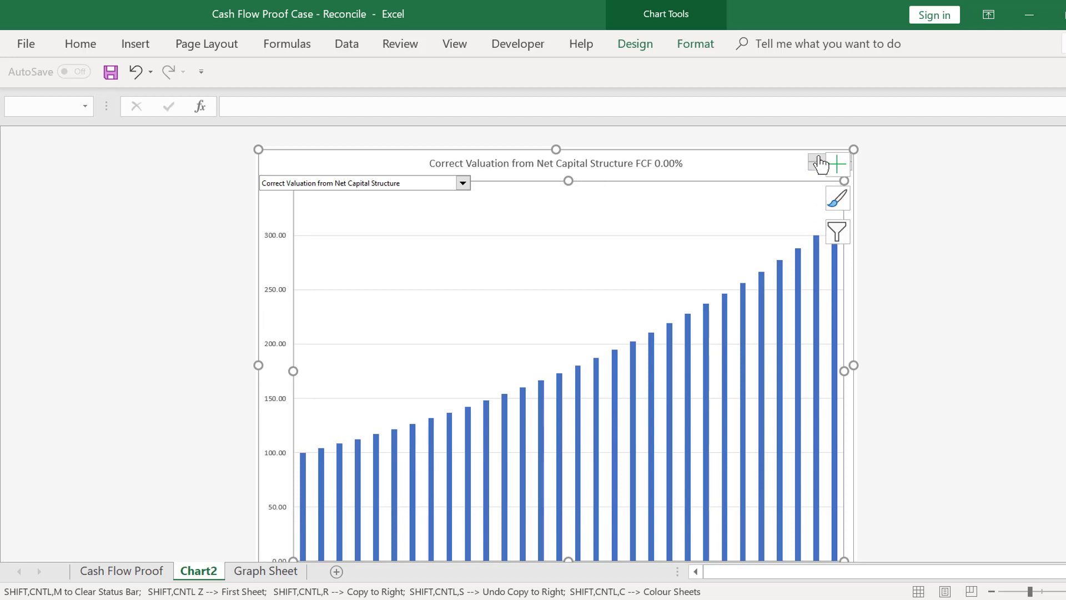
left_click(820, 162)
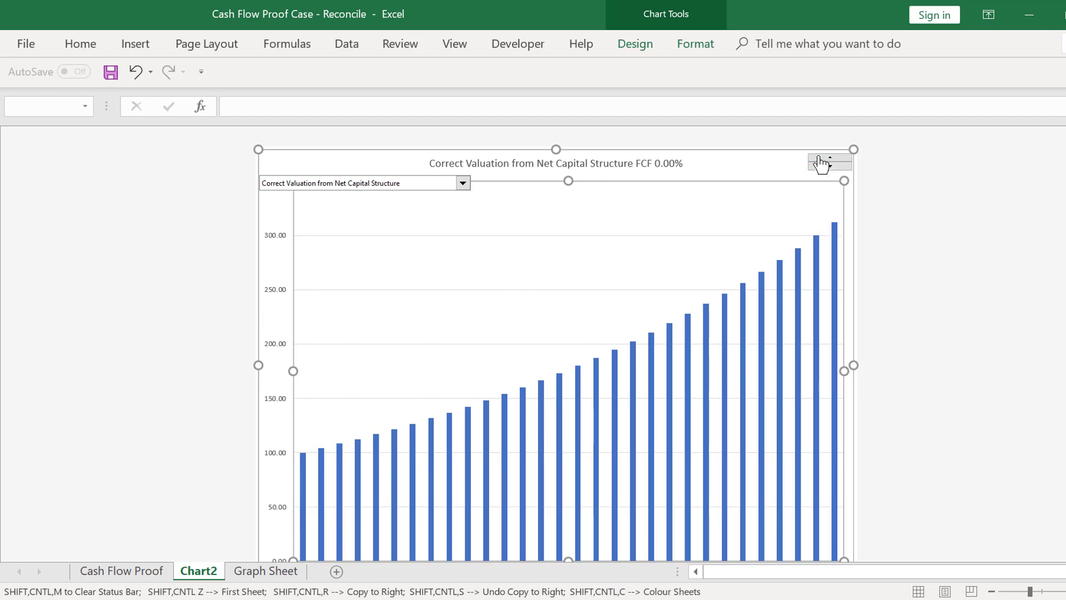
left_click(820, 162)
left_click(820, 162)
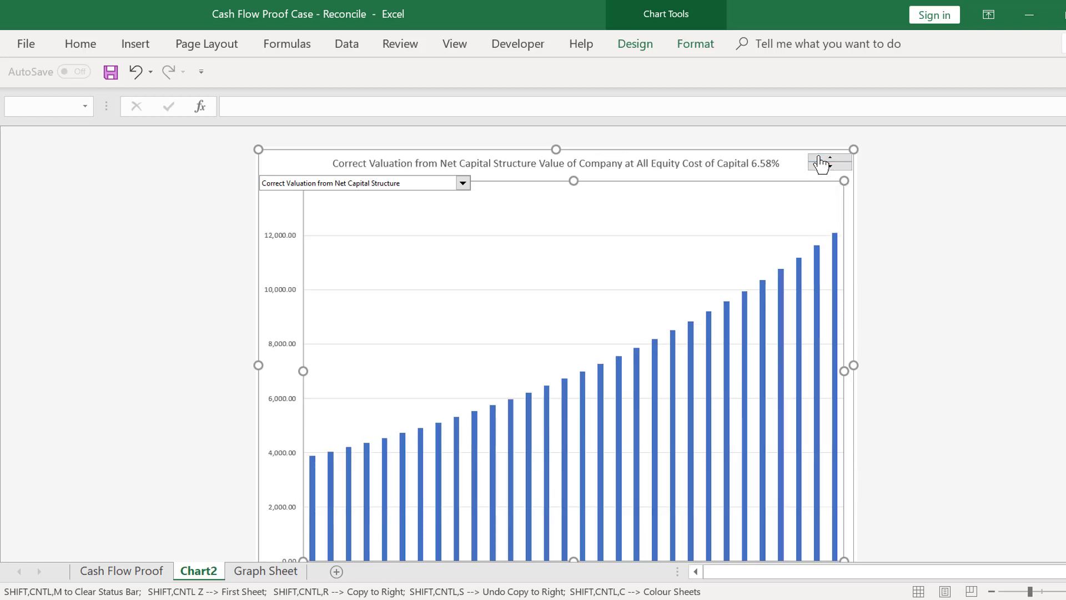
left_click(820, 162)
- Switch the chart's case to WACC at with Nominal Debt and Same Ku, and save the workbook
left_click(464, 185)
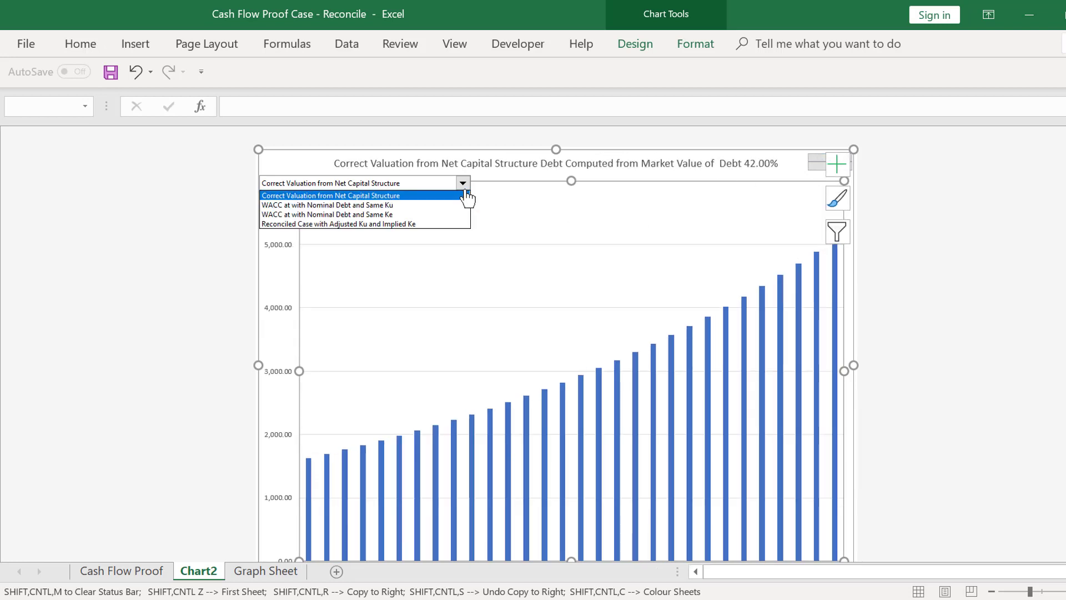
left_click(466, 205)
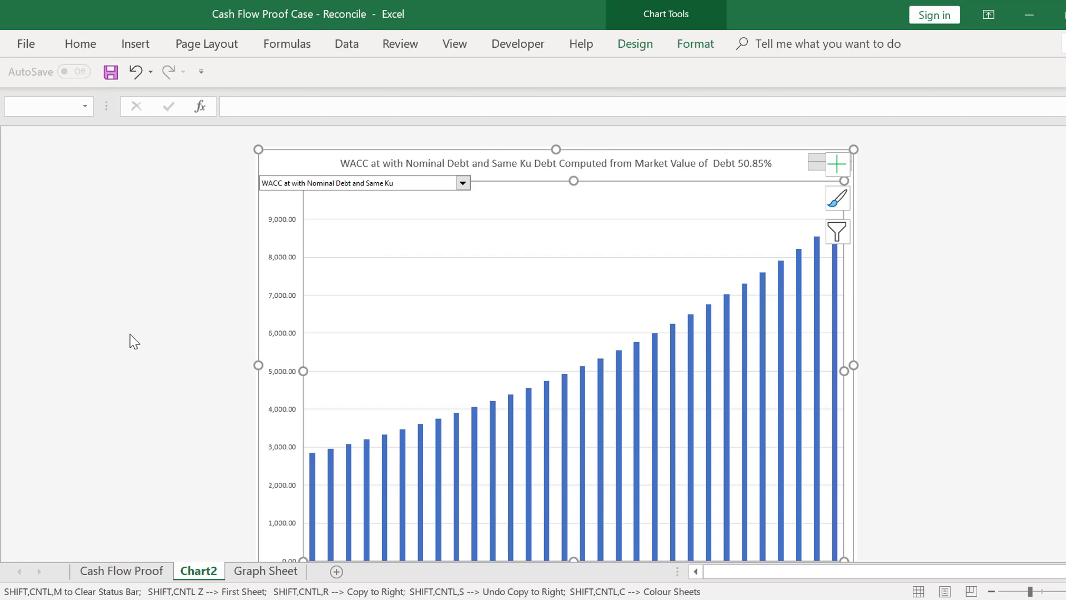
left_click(169, 393)
key("ctrl+s")
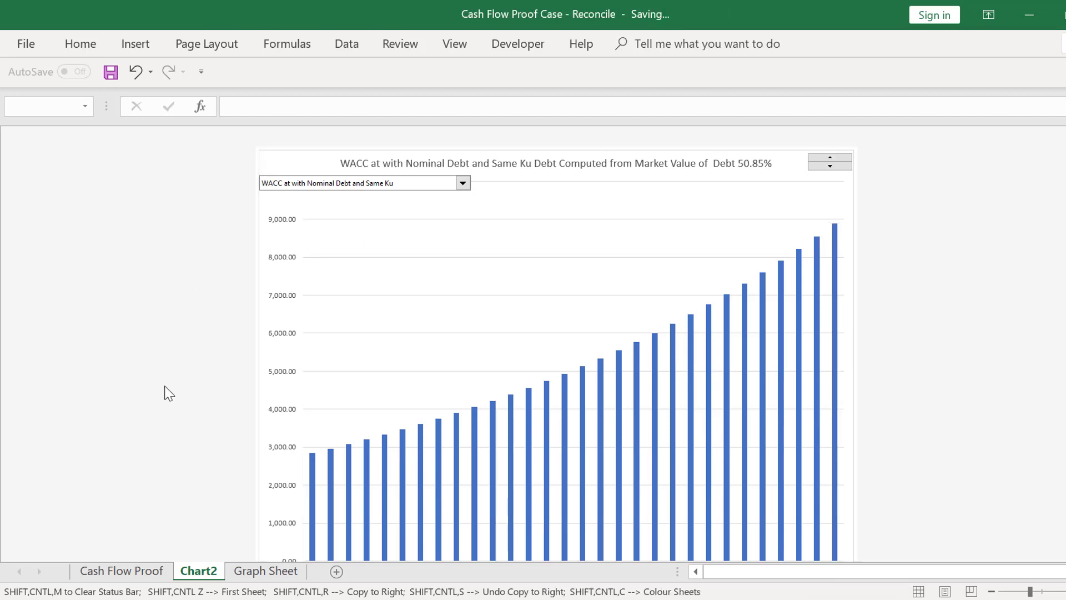
- Look over the Cash Flow Proof sheet and return to the Graph Sheet to review the selected row's data
left_click(126, 577)
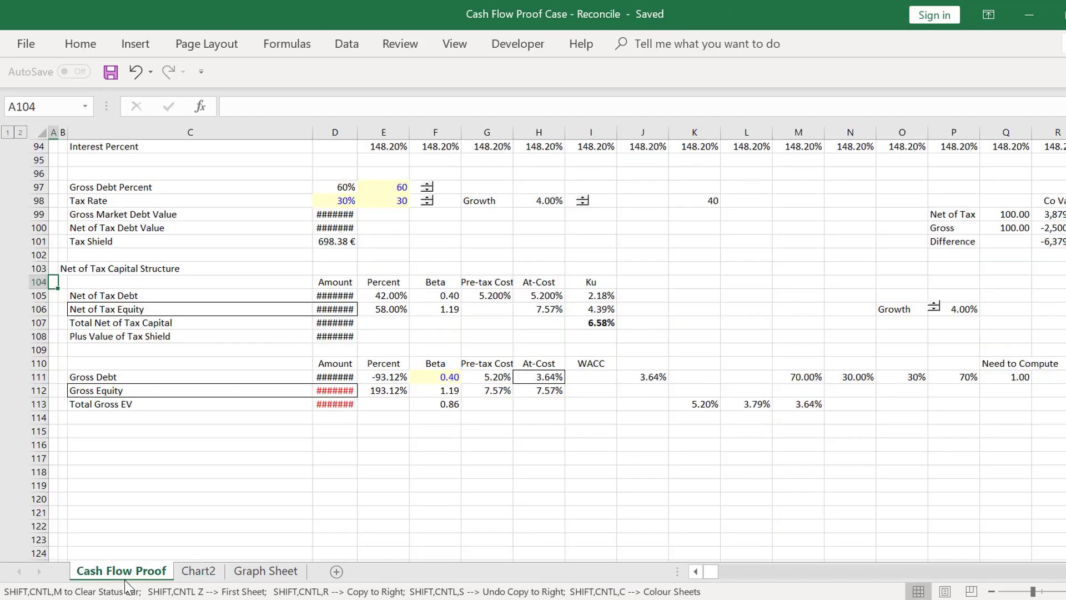
left_click(272, 574)
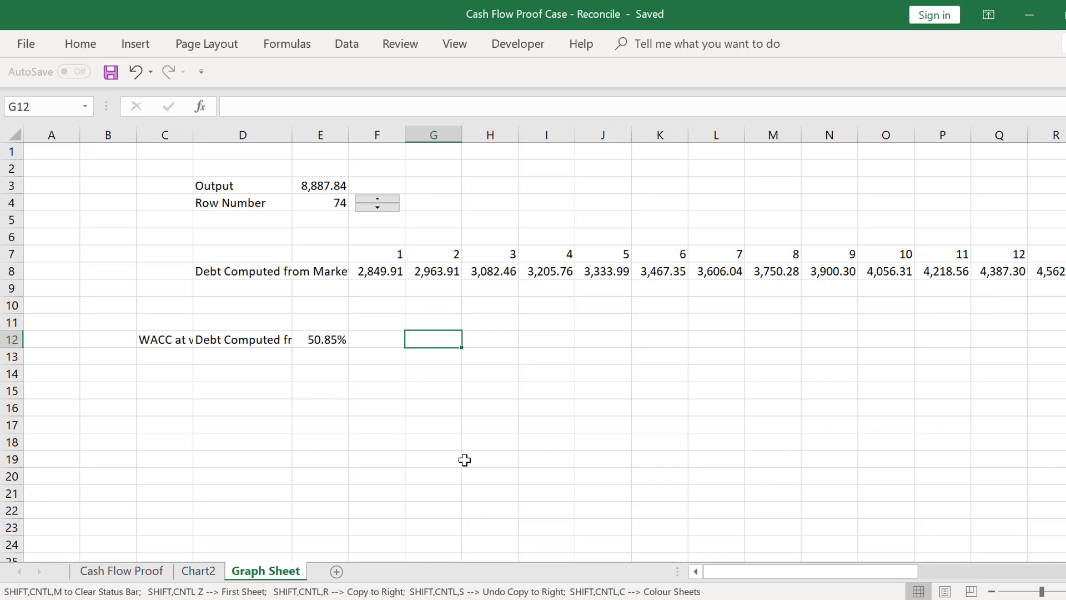
key("alt+Tab")
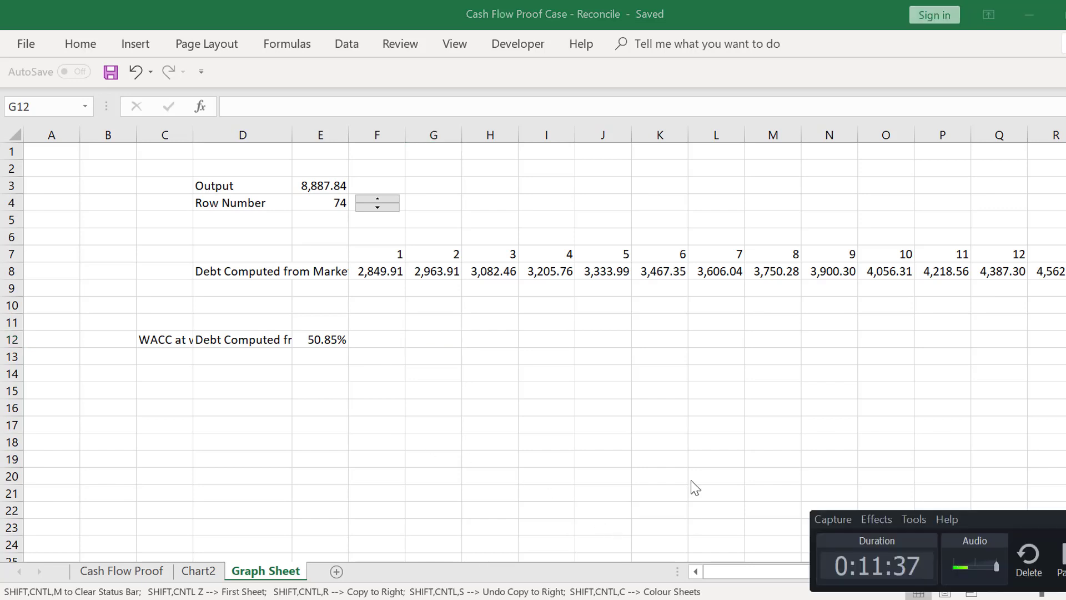